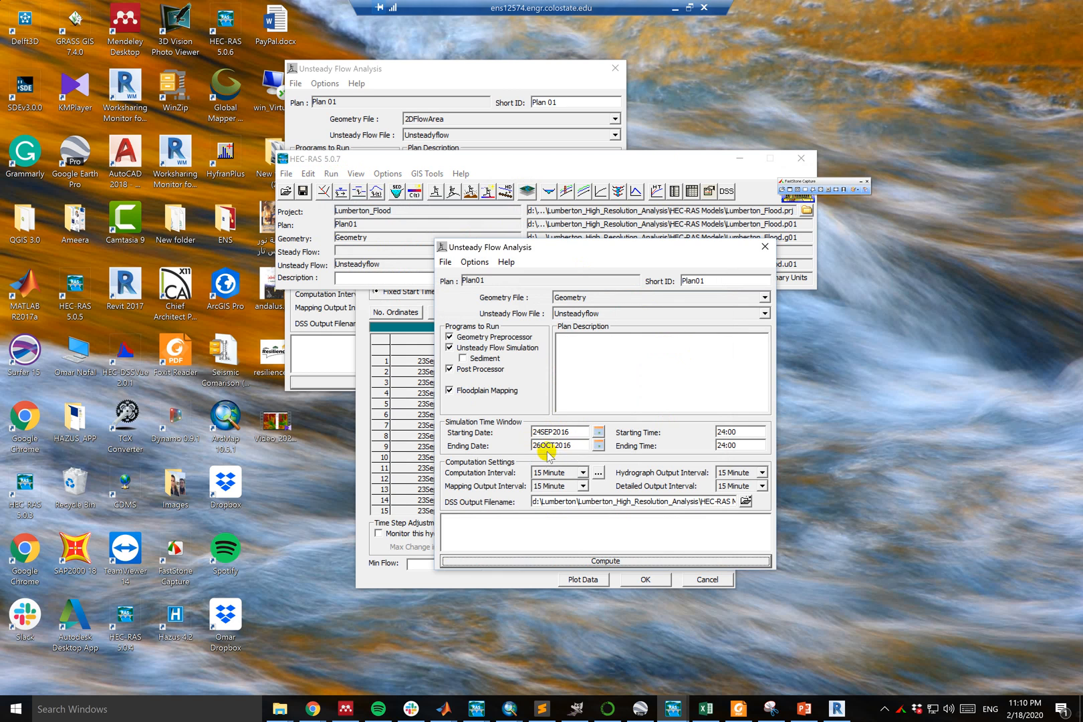
- Check the ending date in the Plan01 simulation time window and close the Unsteady Flow Analysis window
drag(582, 447, 510, 475)
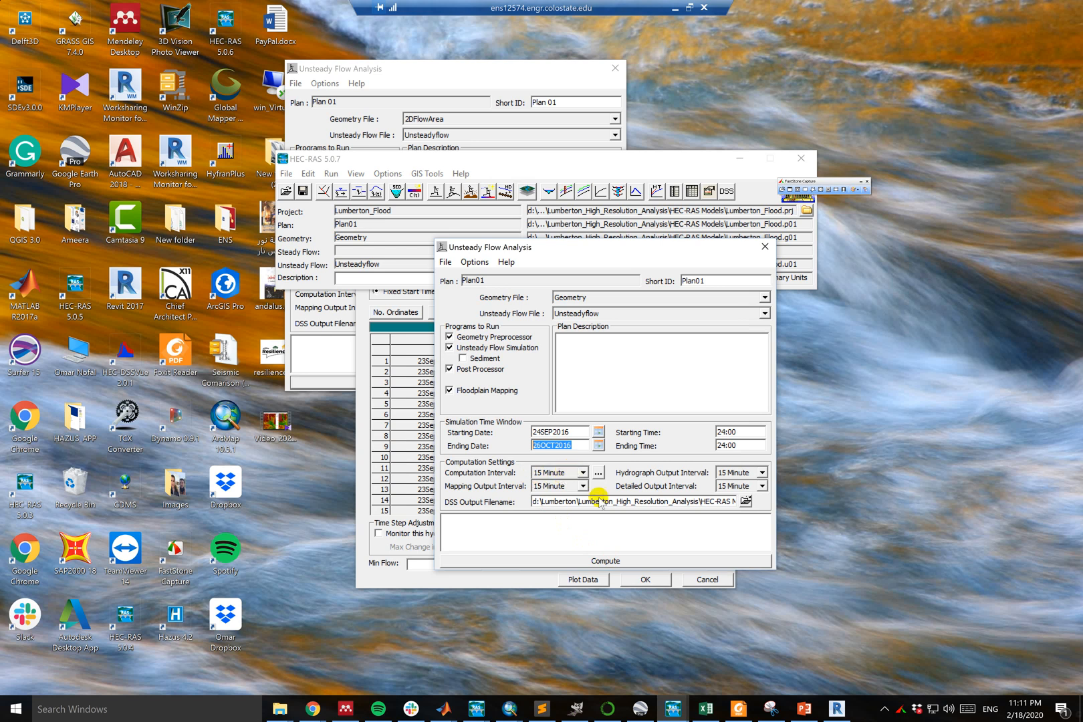
click(764, 248)
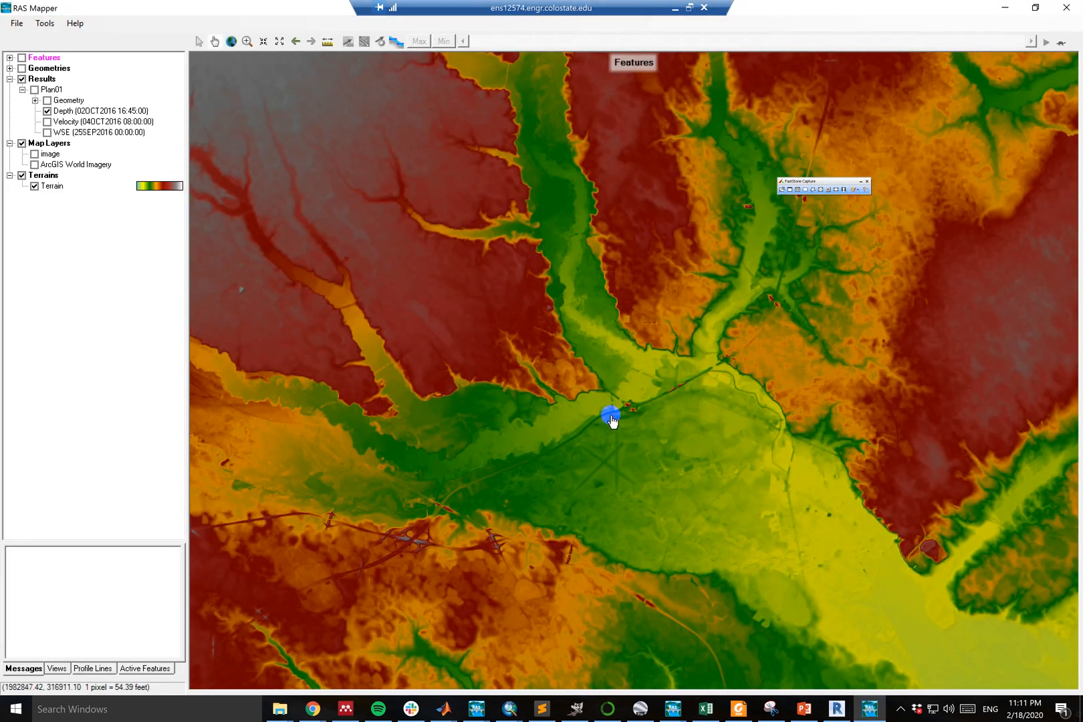
- Examine the terrain around the river confluence and along the highway embankment
scroll(614, 423, up, 2)
scroll(606, 408, down, 2)
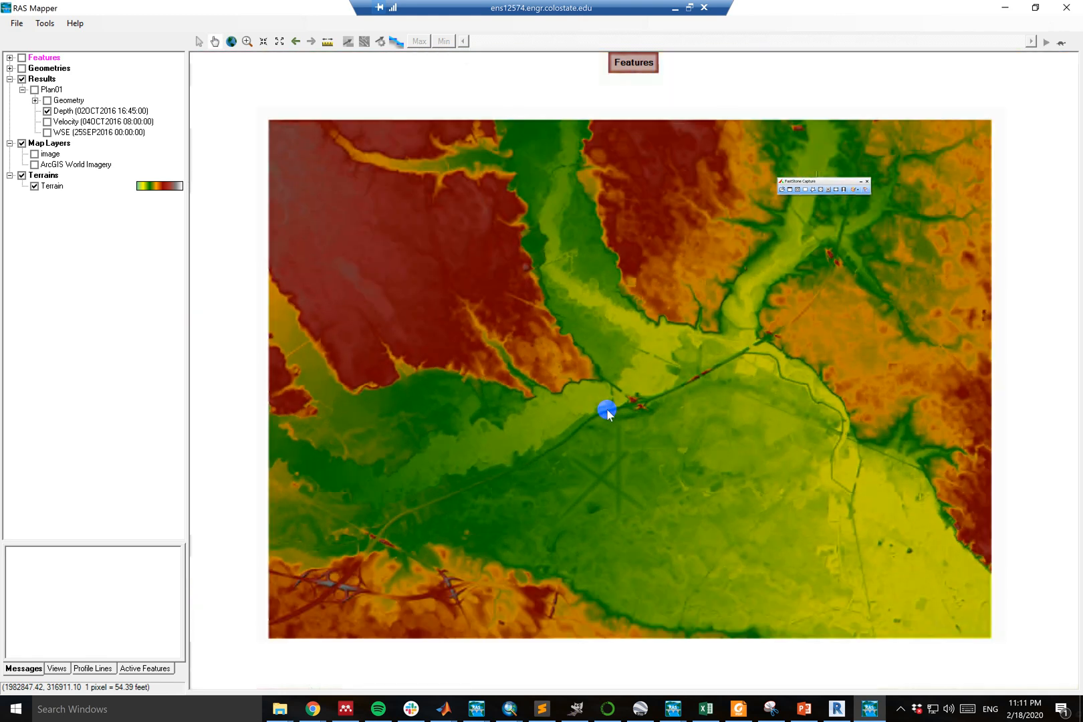
scroll(606, 417, down, 1)
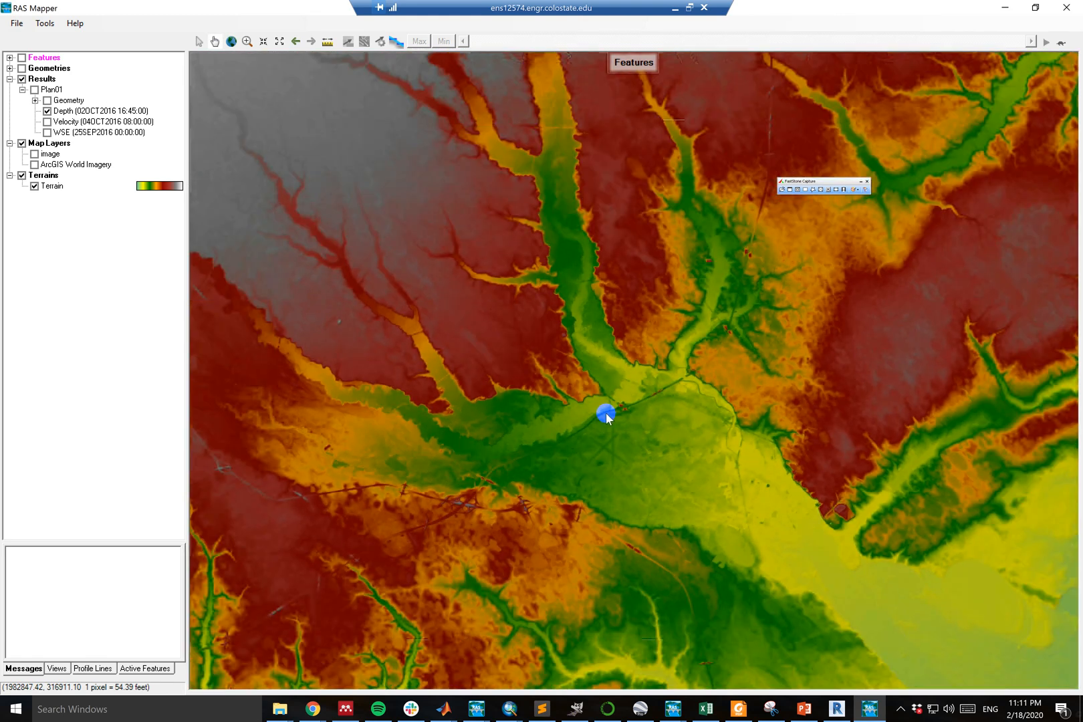
scroll(607, 418, down, 1)
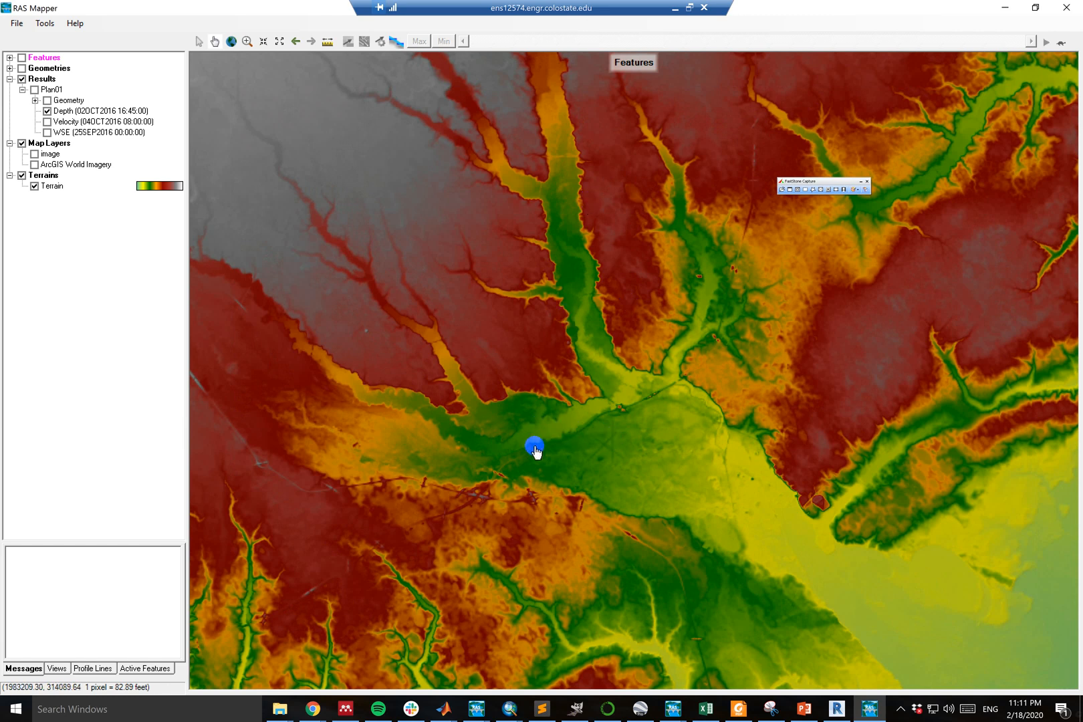
scroll(616, 404, up, 1)
scroll(617, 405, up, 3)
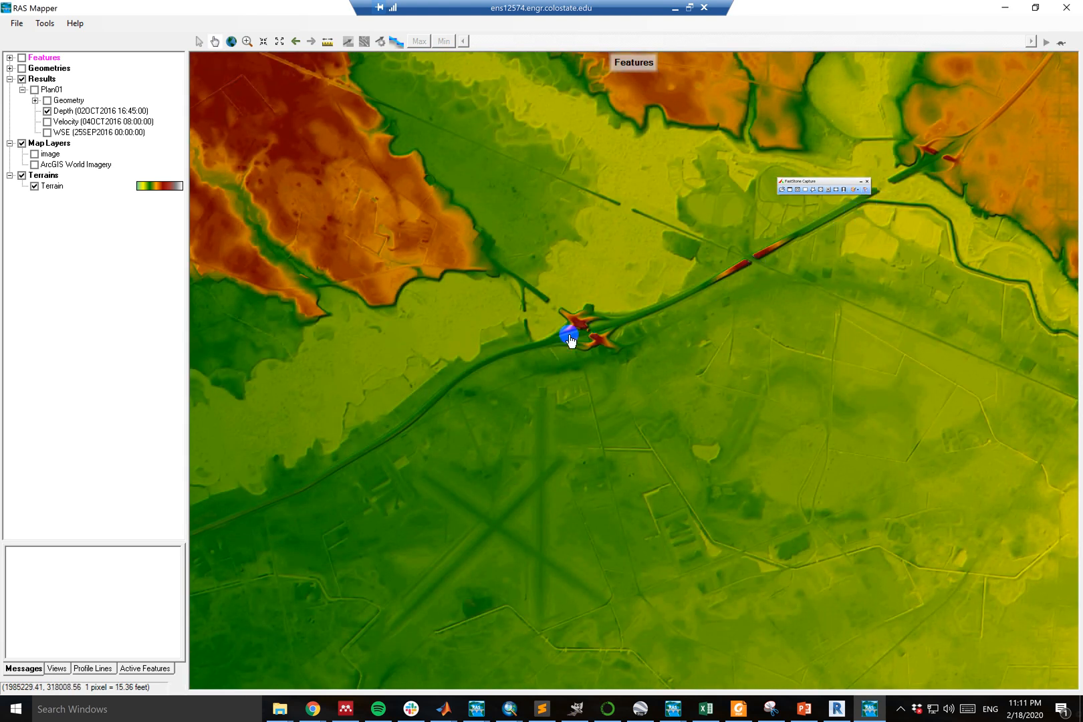
scroll(971, 266, up, 1)
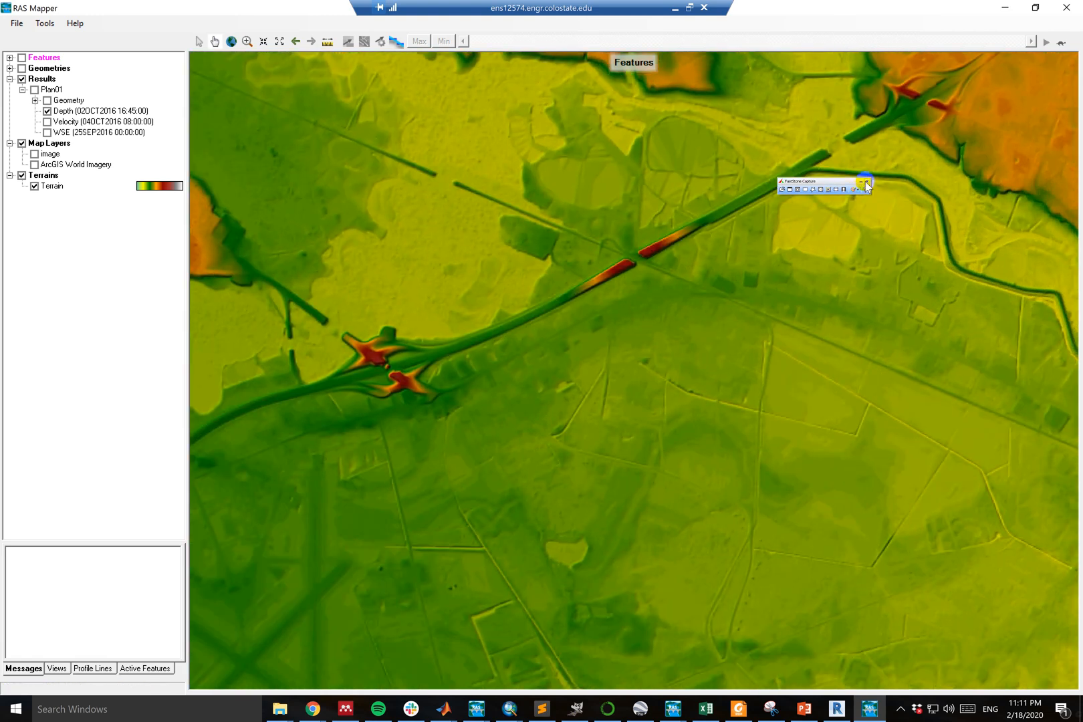
- Close the FastStone Capture toolbar covering the map and examine the terrain at the highway interchange
click(864, 181)
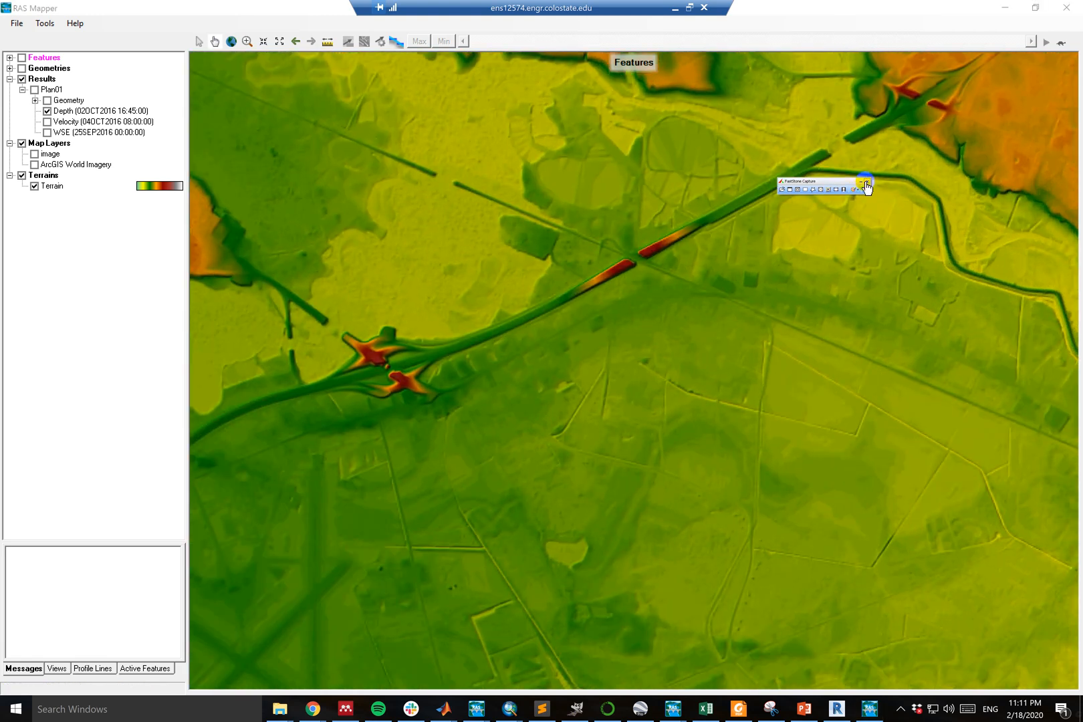
click(827, 231)
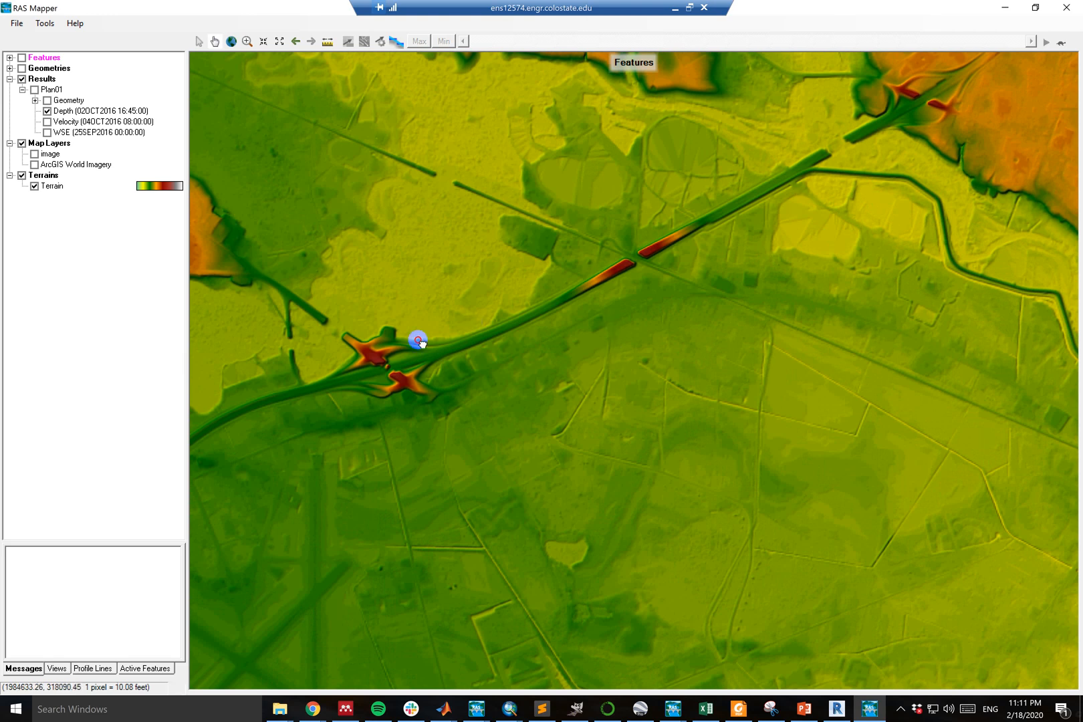
scroll(565, 346, up, 1)
scroll(572, 430, up, 1)
scroll(572, 430, down, 5)
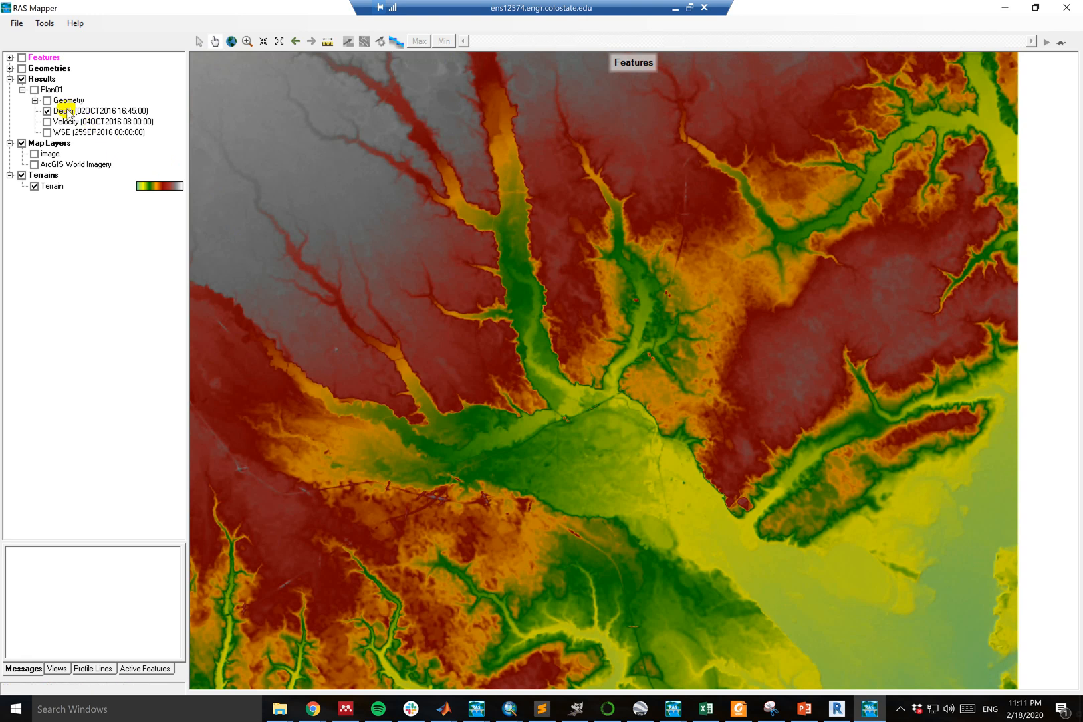
- Turn on the Plan01 results with the Depth layer selected and set the map time to 25SEP2016 00:00:00
click(65, 111)
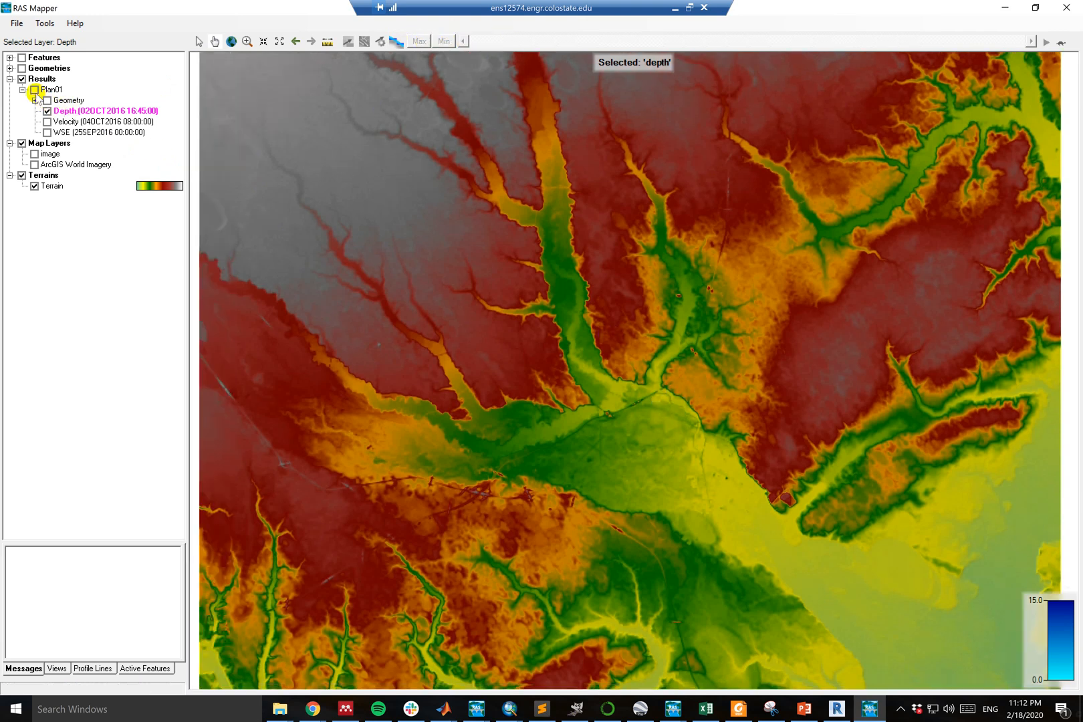
click(34, 90)
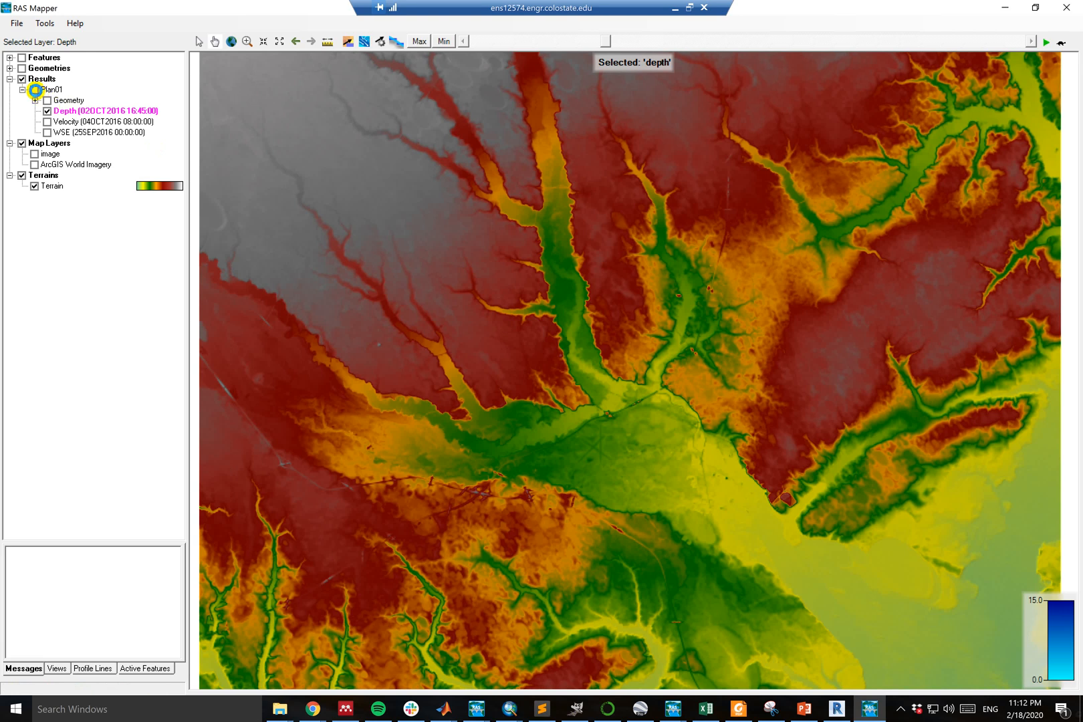
click(32, 99)
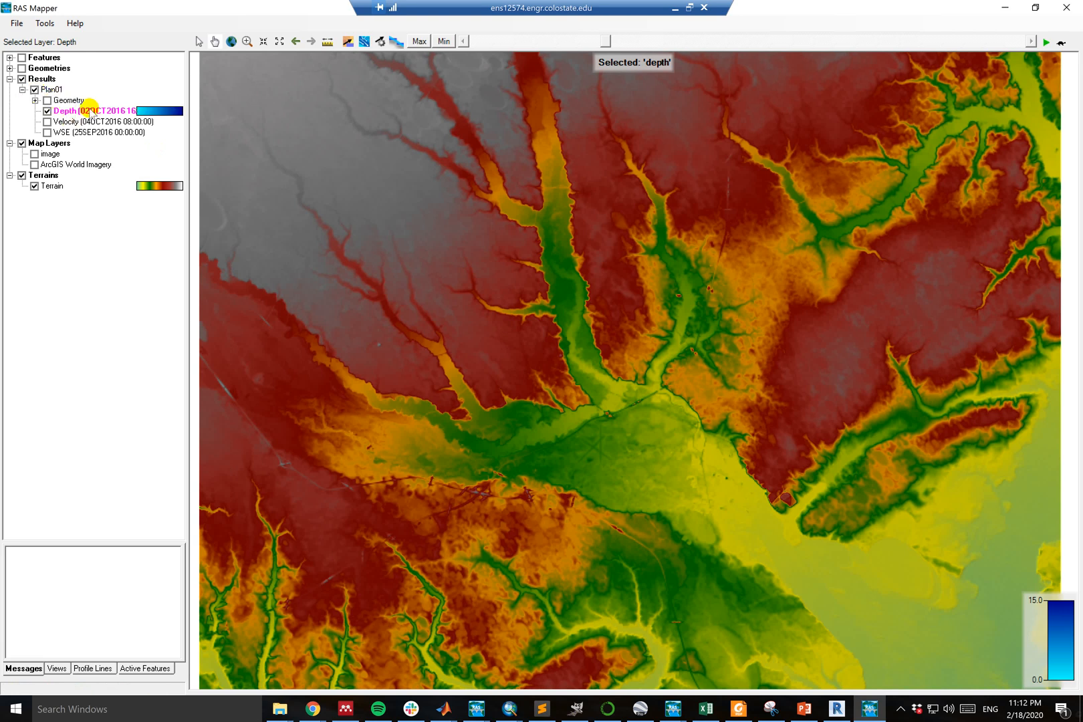
drag(607, 38, 330, 47)
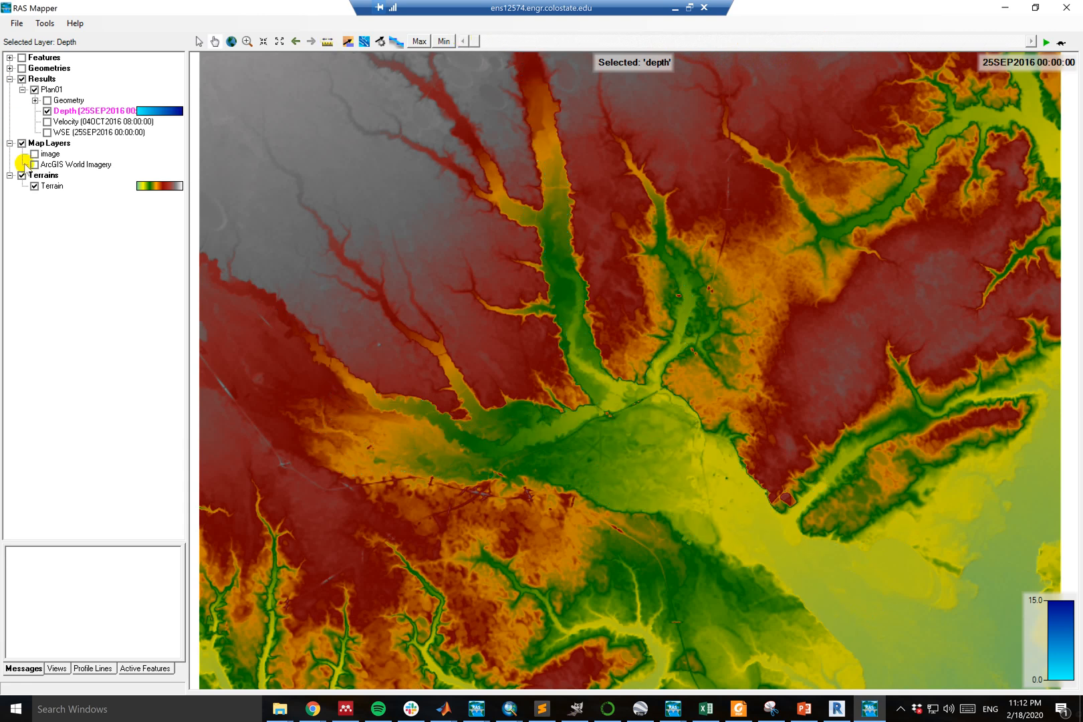
- Add the ArcGIS World Imagery web layer to the map layers, keeping the older imagery layer turned off
right_click(50, 145)
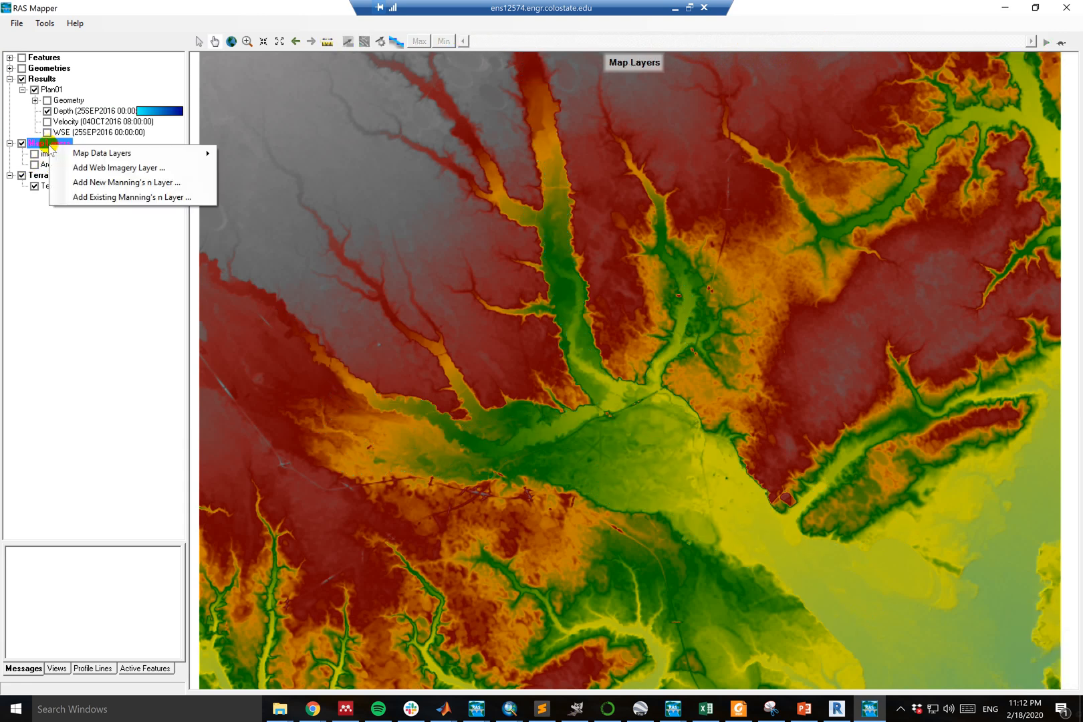
click(133, 169)
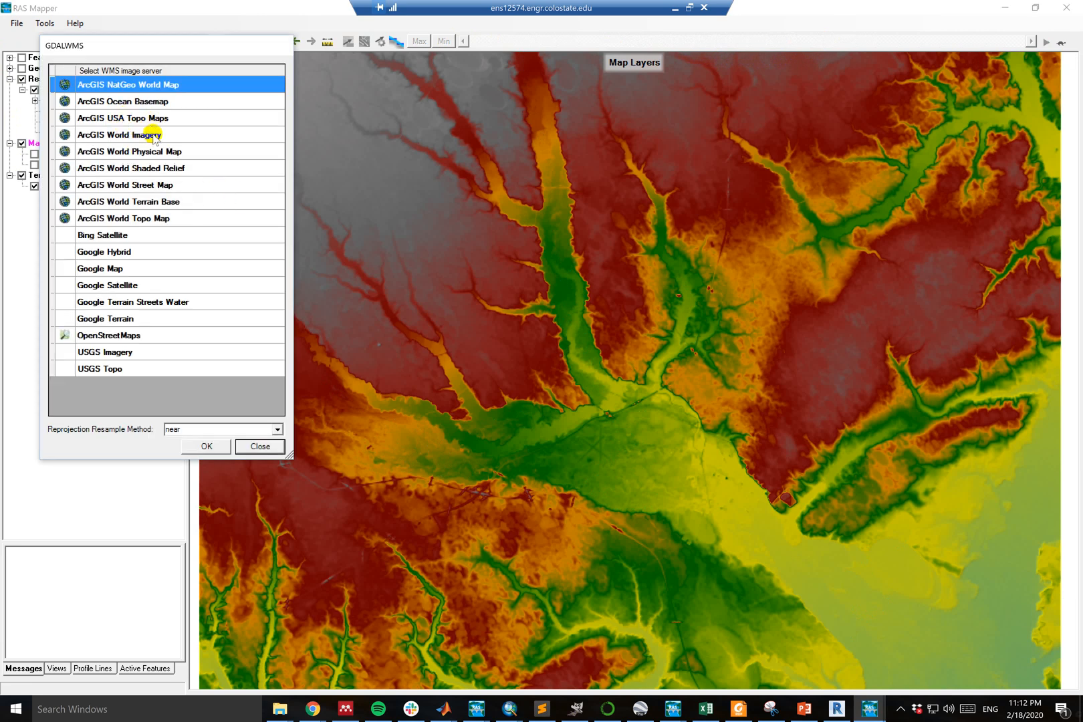
click(145, 136)
click(207, 451)
click(206, 450)
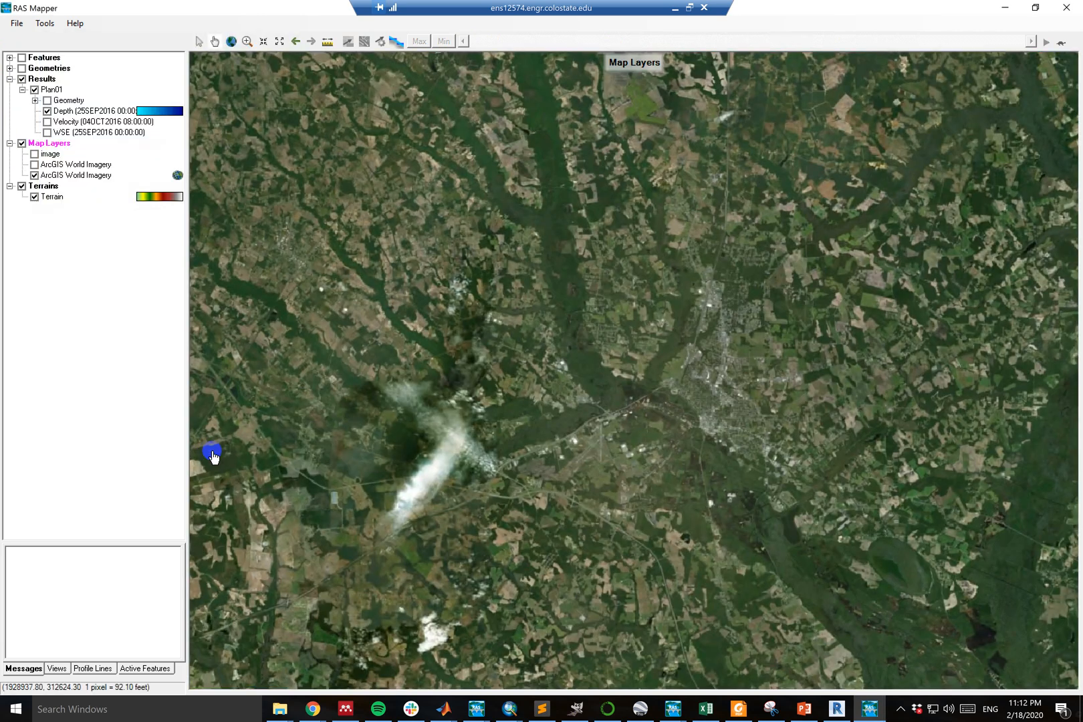
click(34, 165)
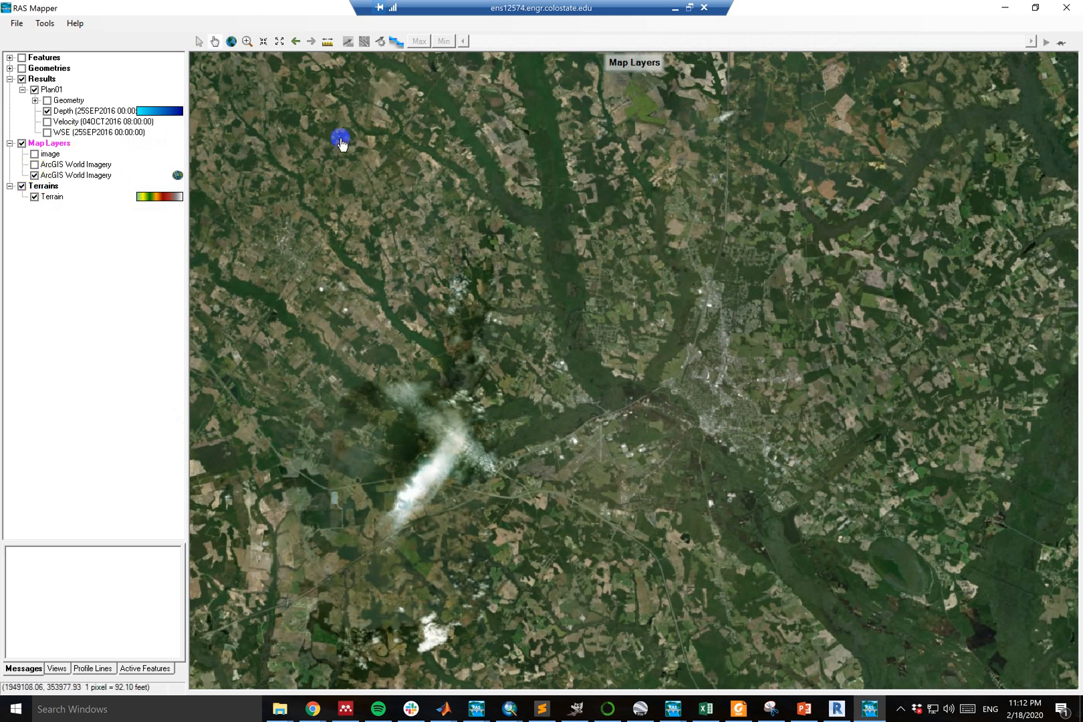
- Display the maximum depth of Plan01 and examine the flooding around the confluence, highway and airport
click(72, 111)
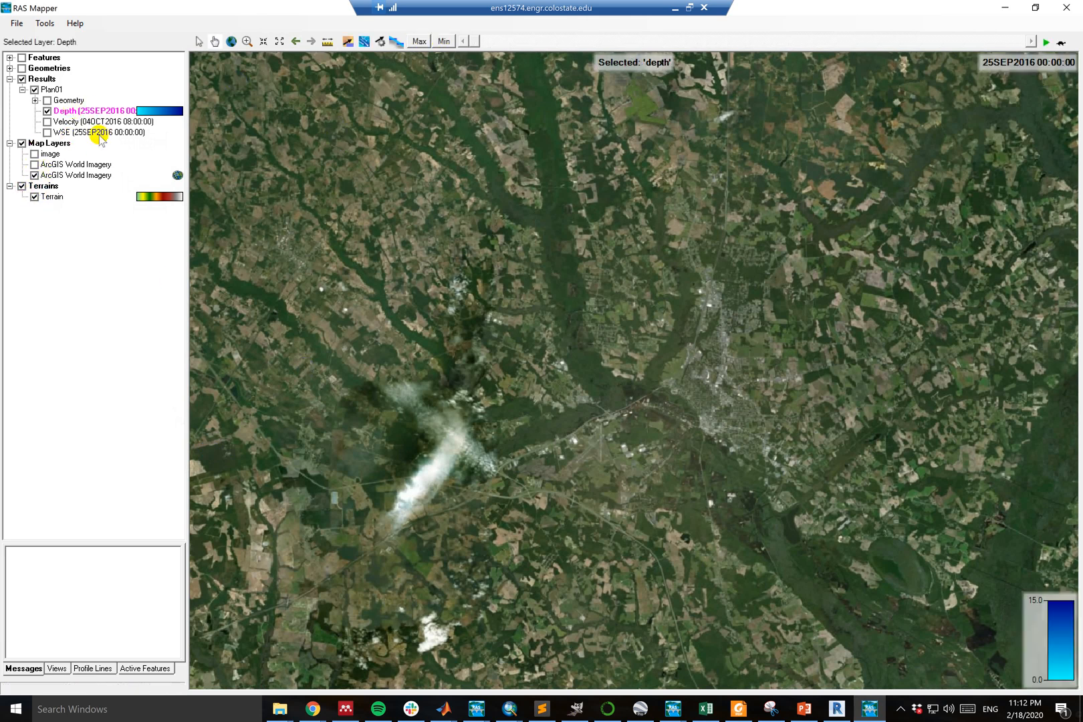
click(420, 41)
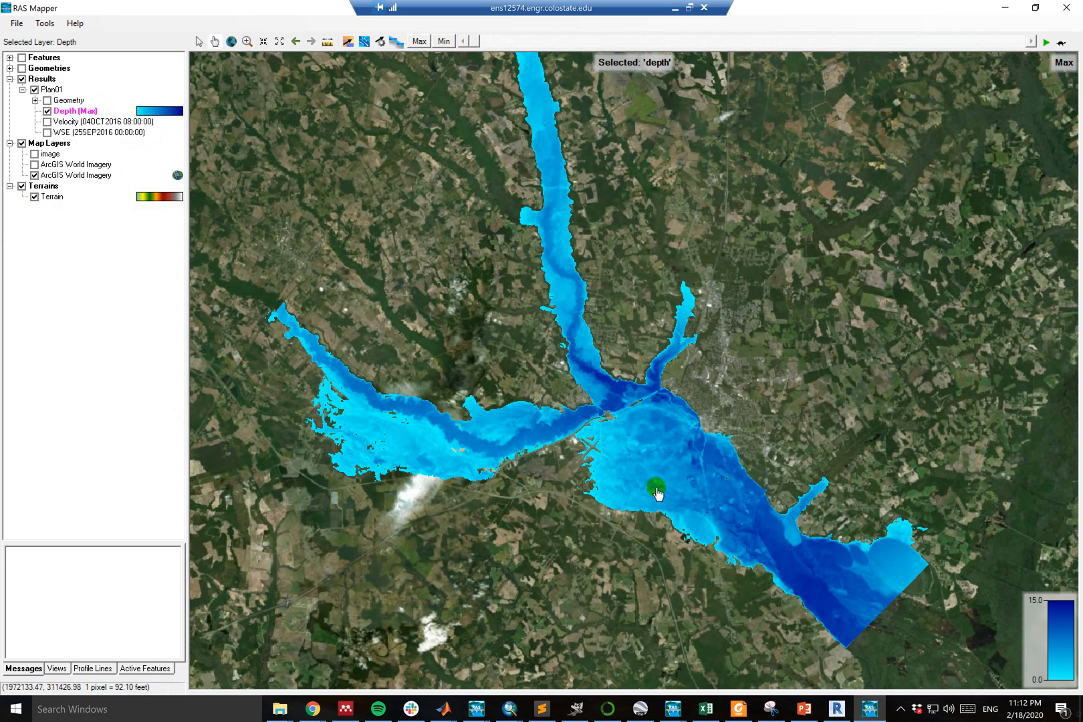
scroll(602, 428, up, 2)
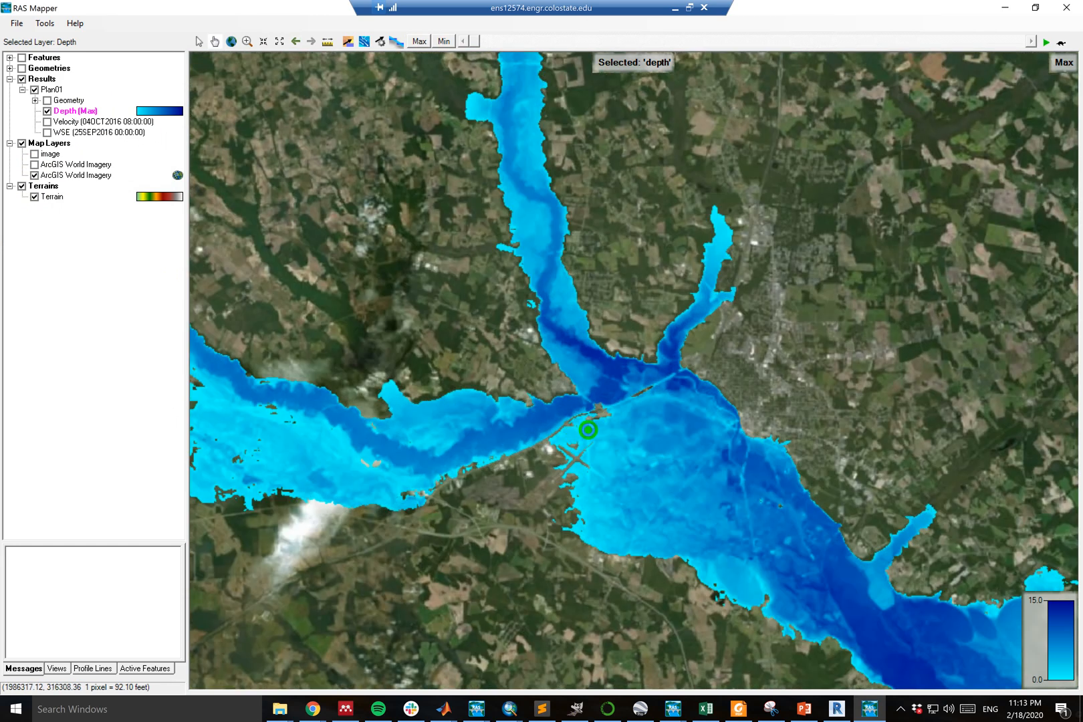
scroll(586, 431, up, 1)
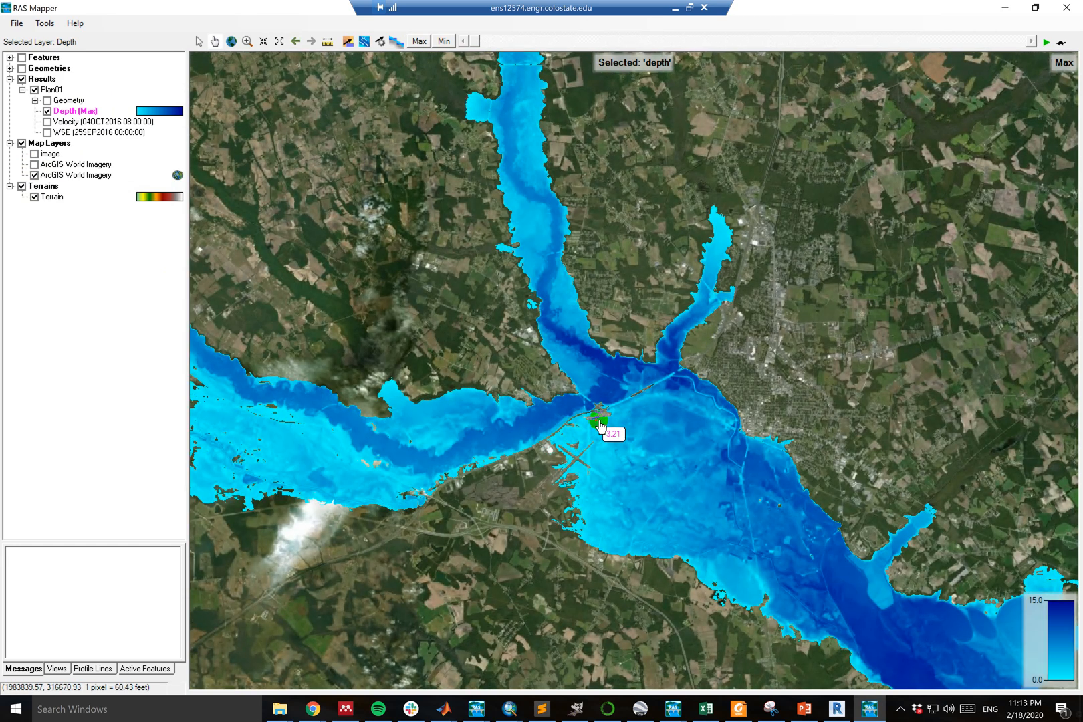
scroll(600, 428, up, 1)
scroll(615, 425, up, 1)
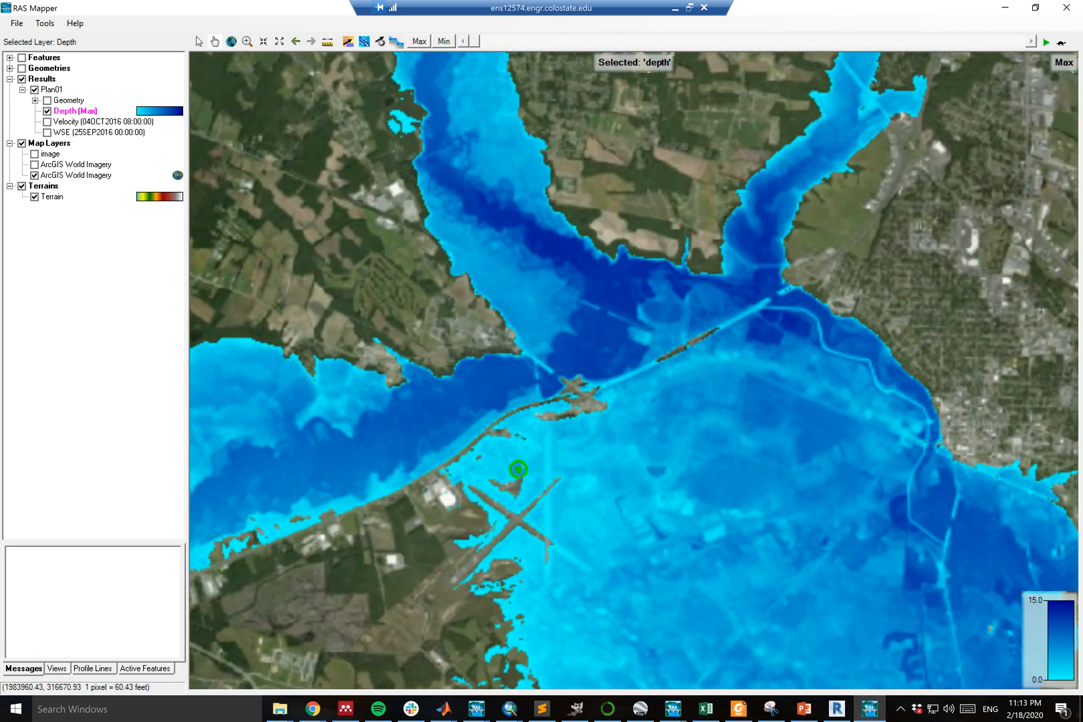
mouse_move(470, 436)
drag(501, 419, 526, 319)
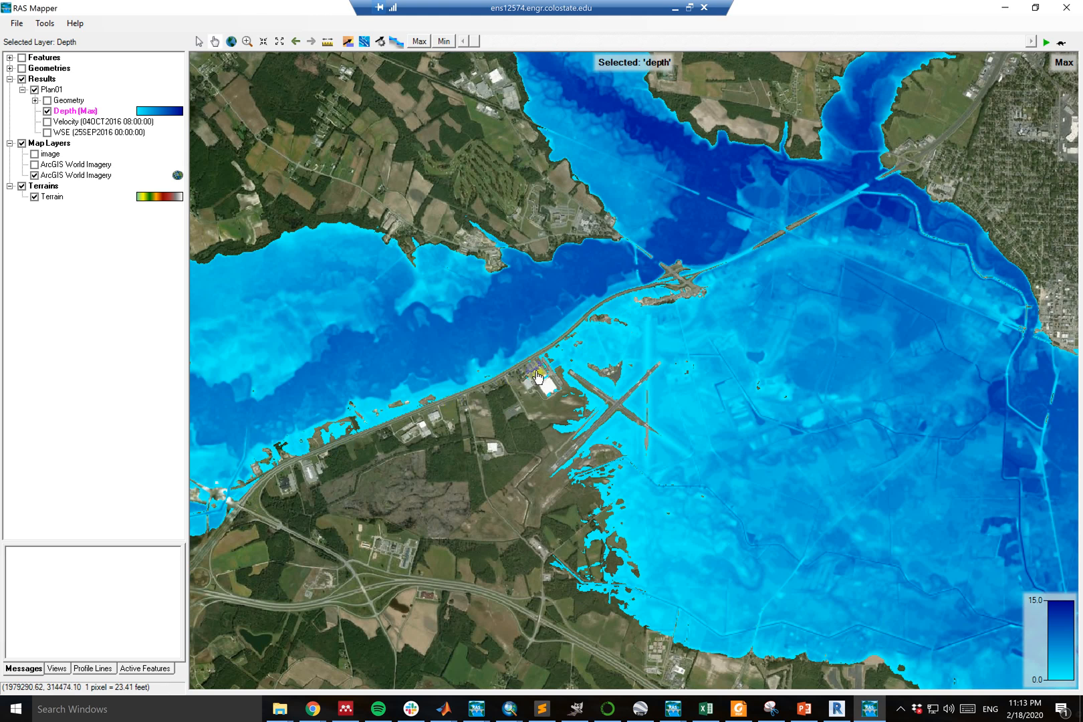
click(539, 342)
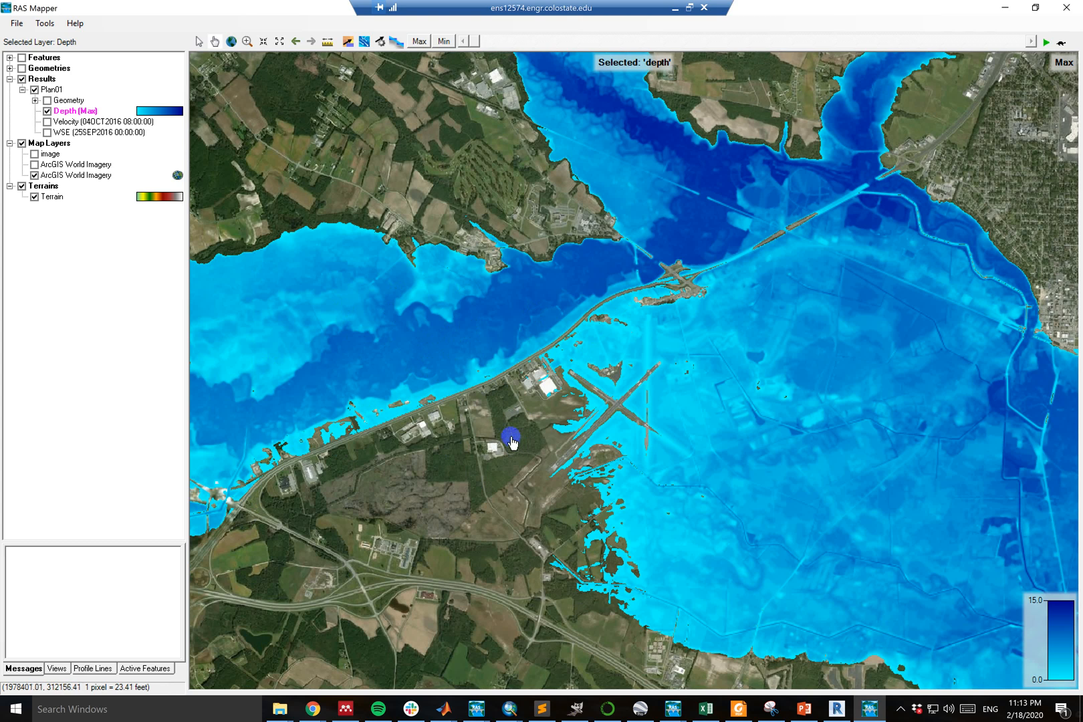
- Step the depth map through 01OCT2016 18:00:00, 02OCT2016 05:15:00 and 02OCT2016 18:15:00
drag(475, 46, 590, 46)
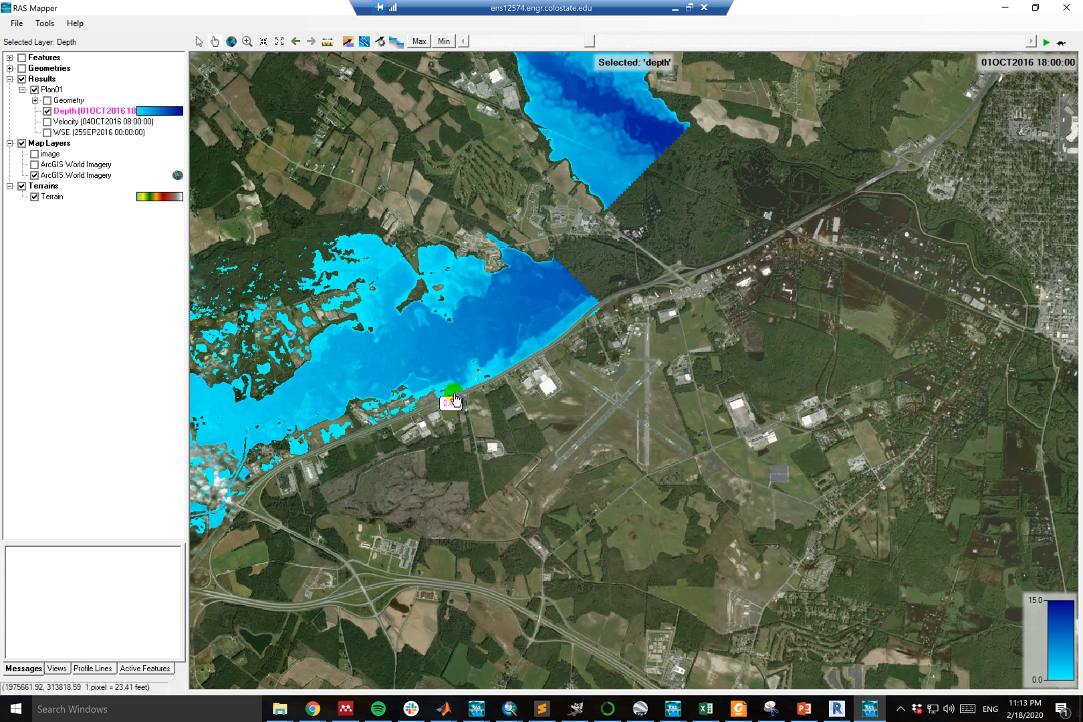
click(591, 41)
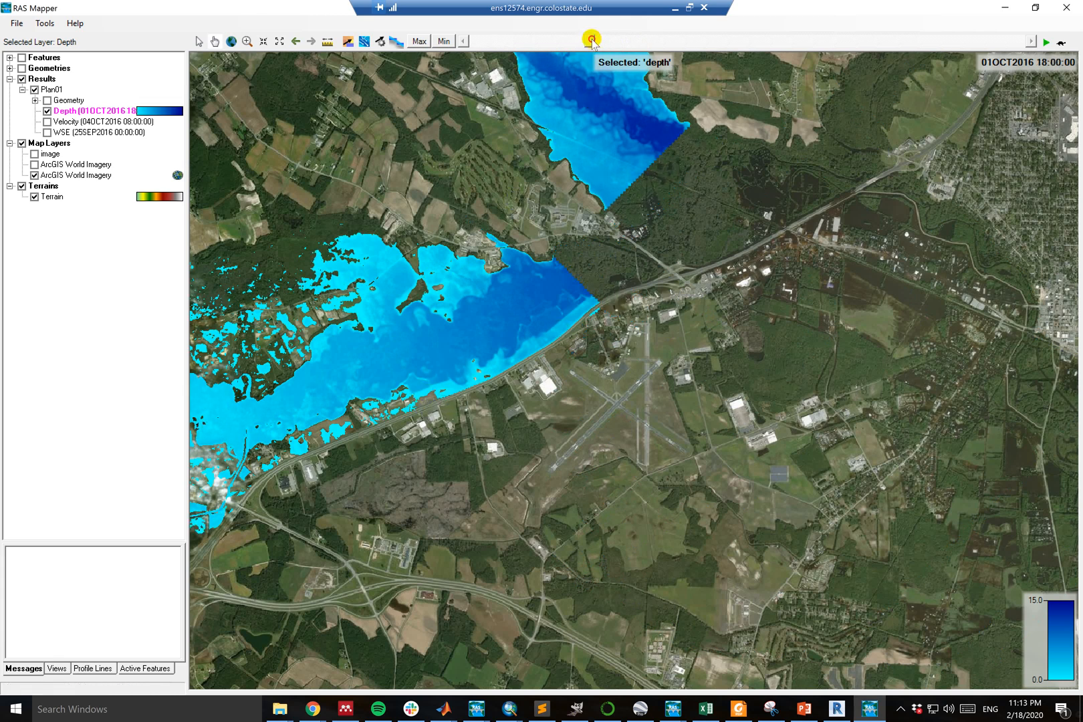
drag(595, 41, 597, 42)
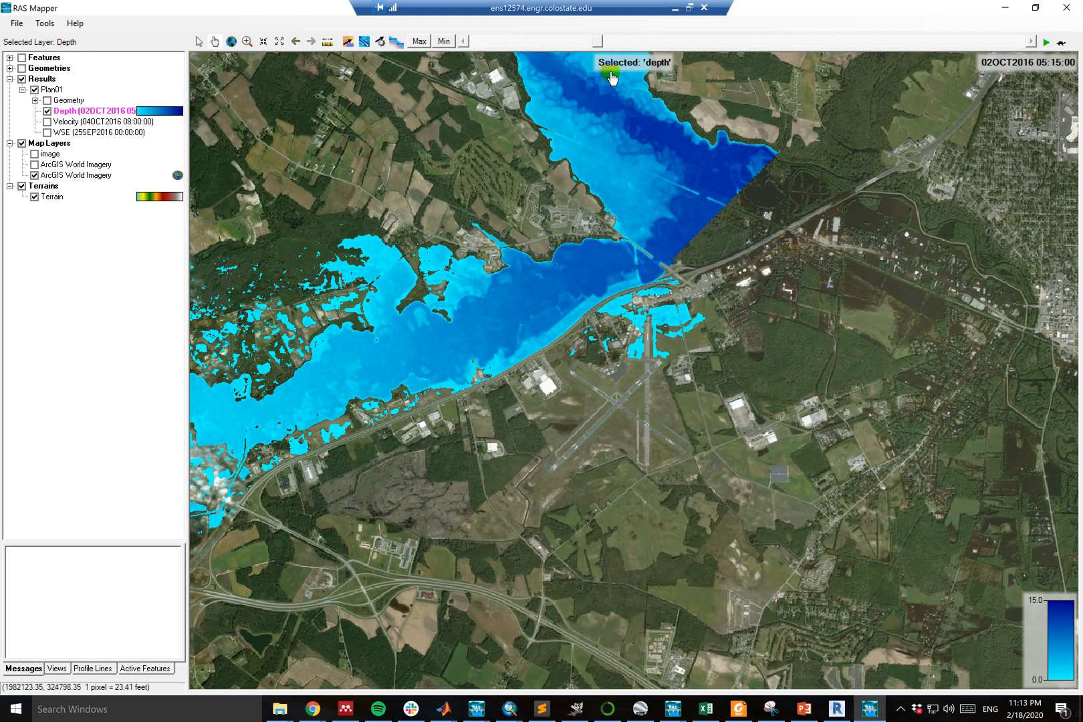
click(597, 40)
drag(599, 41, 606, 41)
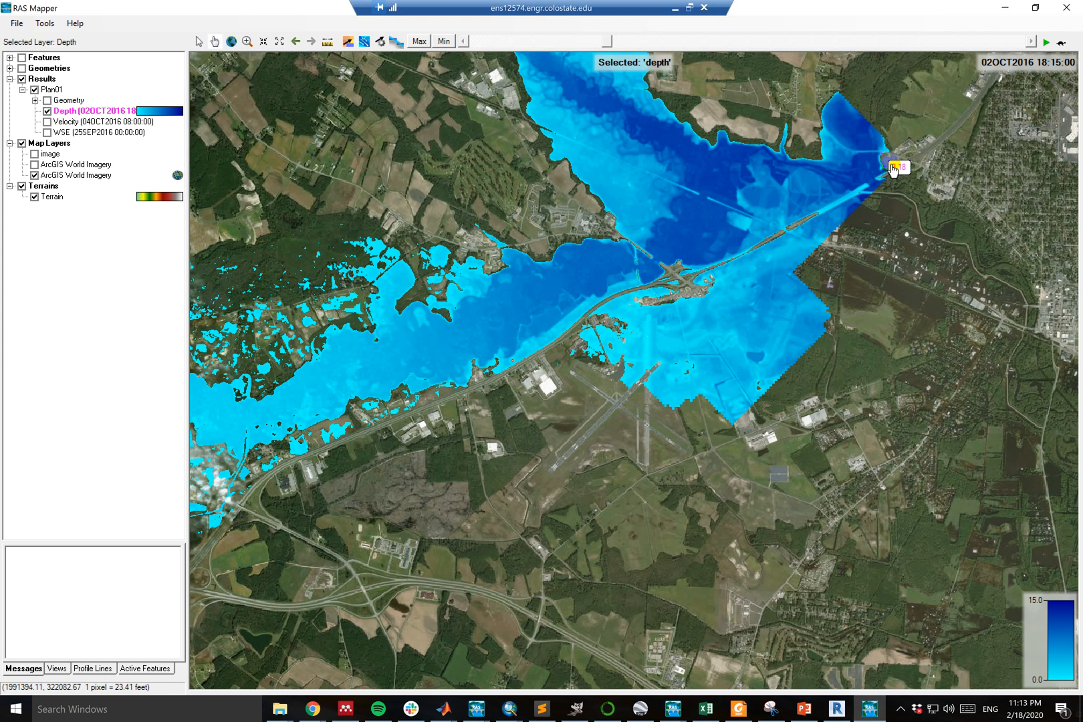
- Show particle tracing of the flow crossing the highway embankment and underpass
scroll(809, 226, up, 5)
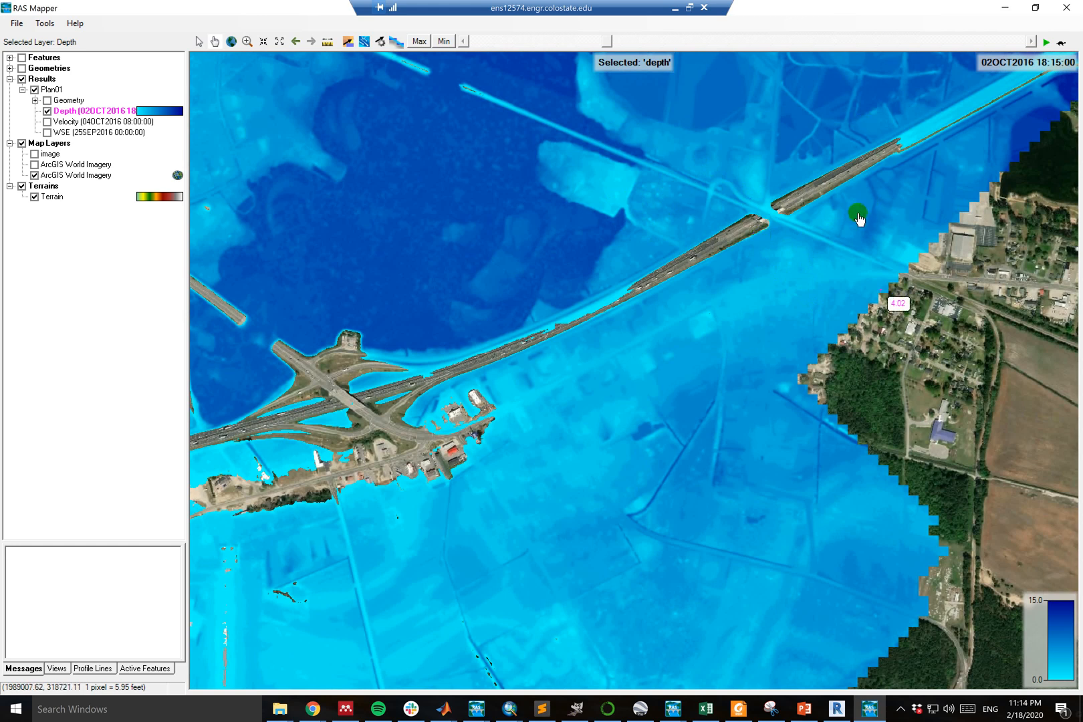
drag(745, 259, 647, 331)
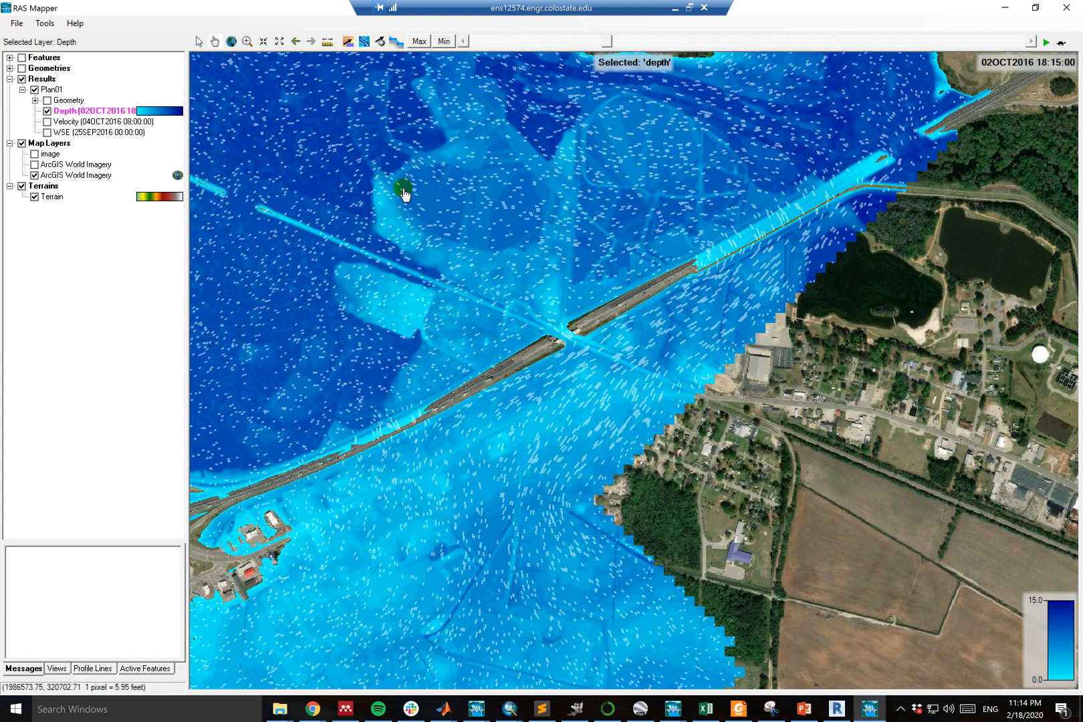
click(385, 50)
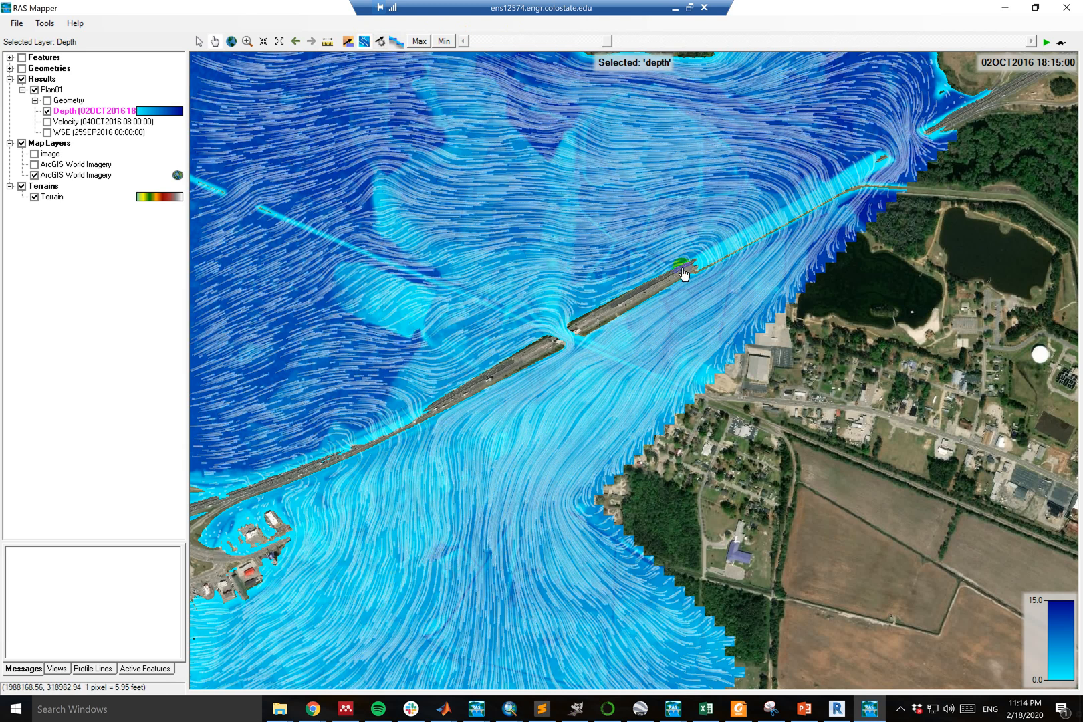
- Set the depth map time to 04OCT2016 04:15:00 and examine the flooding near the highway and confluence
click(610, 44)
drag(610, 44, 635, 49)
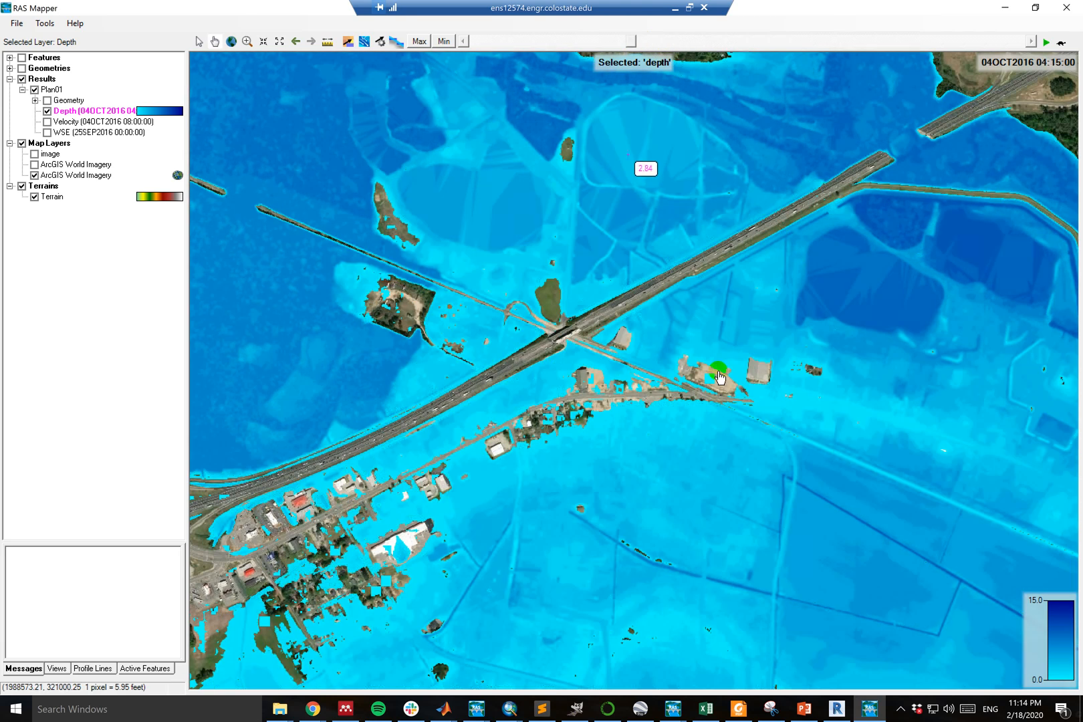
scroll(719, 377, up, 3)
scroll(714, 378, down, 3)
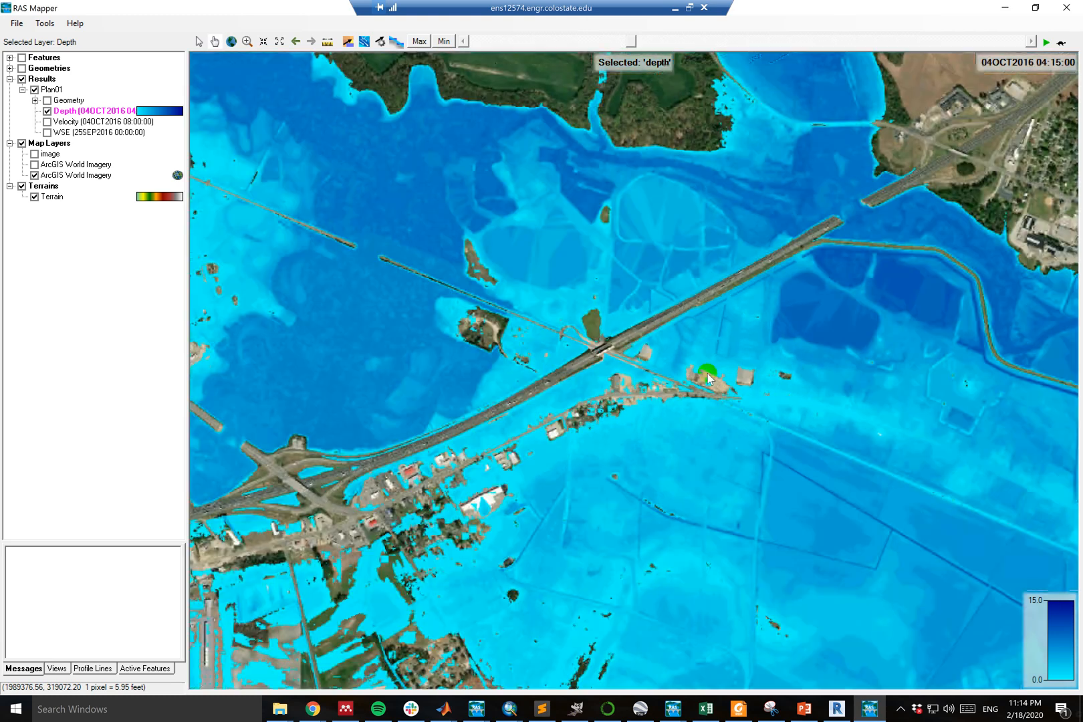
scroll(628, 418, down, 2)
scroll(628, 418, down, 2)
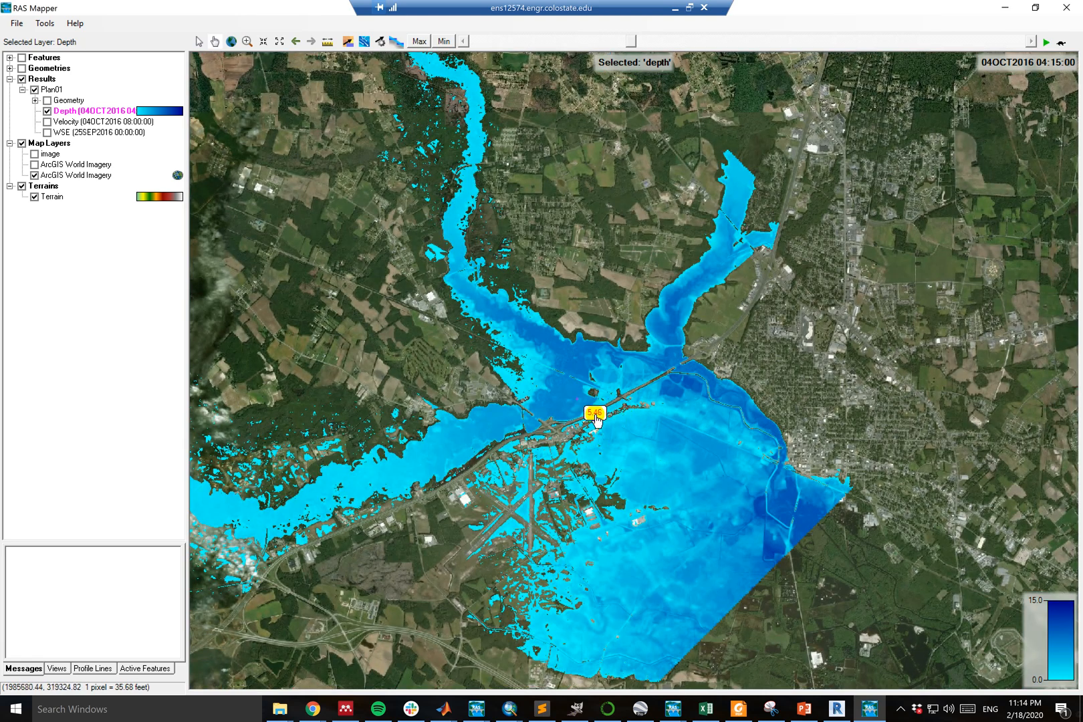
- Set the depth map to its maximum, and display Plan01's maximum velocity in place of depth
click(419, 41)
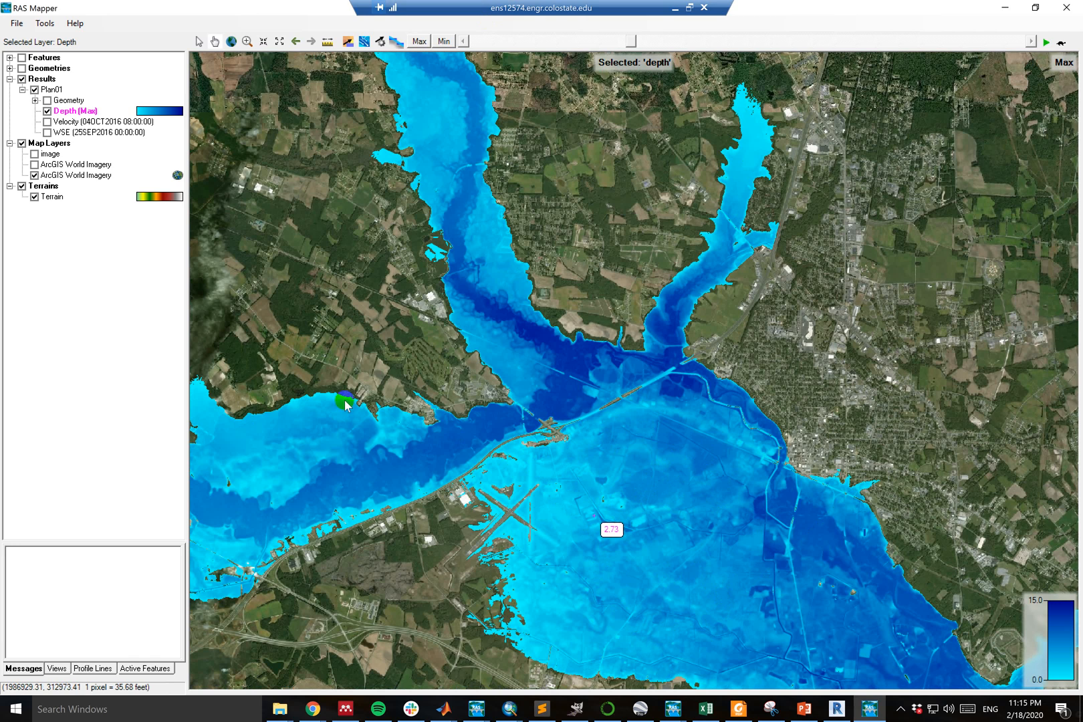
click(47, 122)
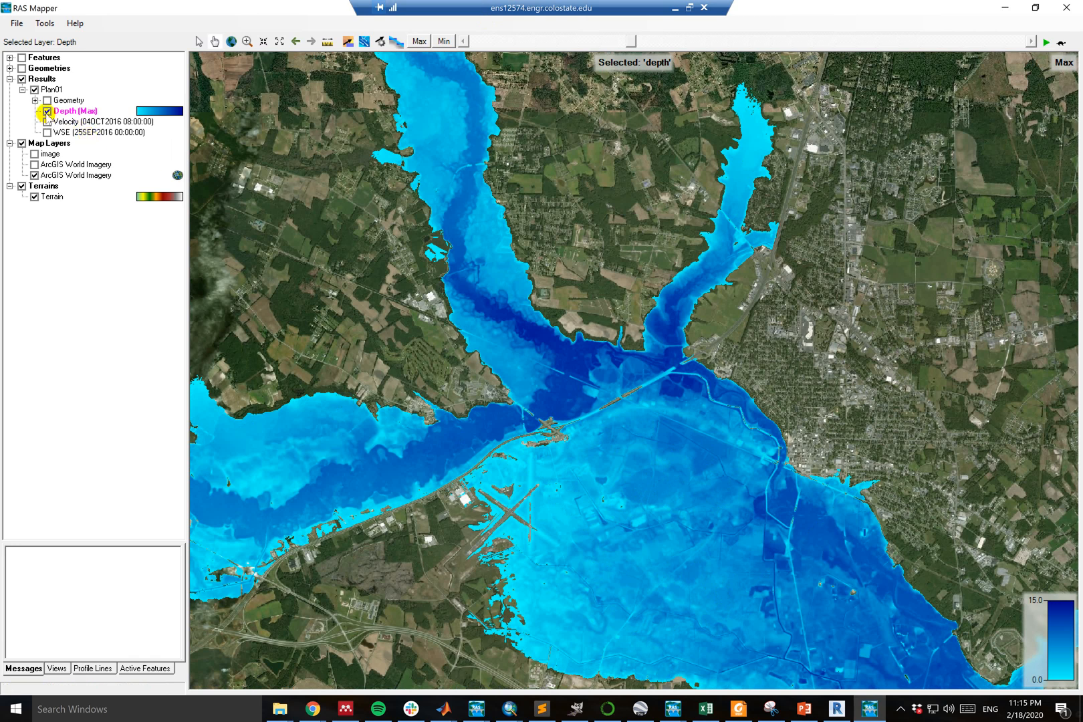
click(47, 111)
click(47, 111)
click(47, 111)
click(47, 121)
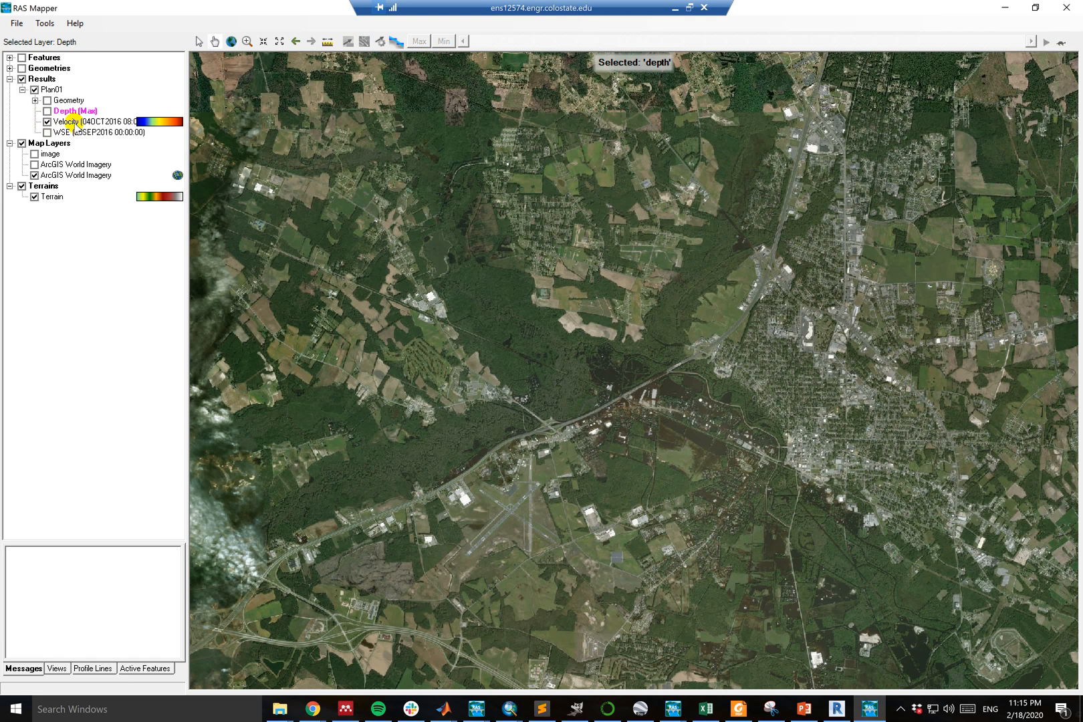
click(73, 122)
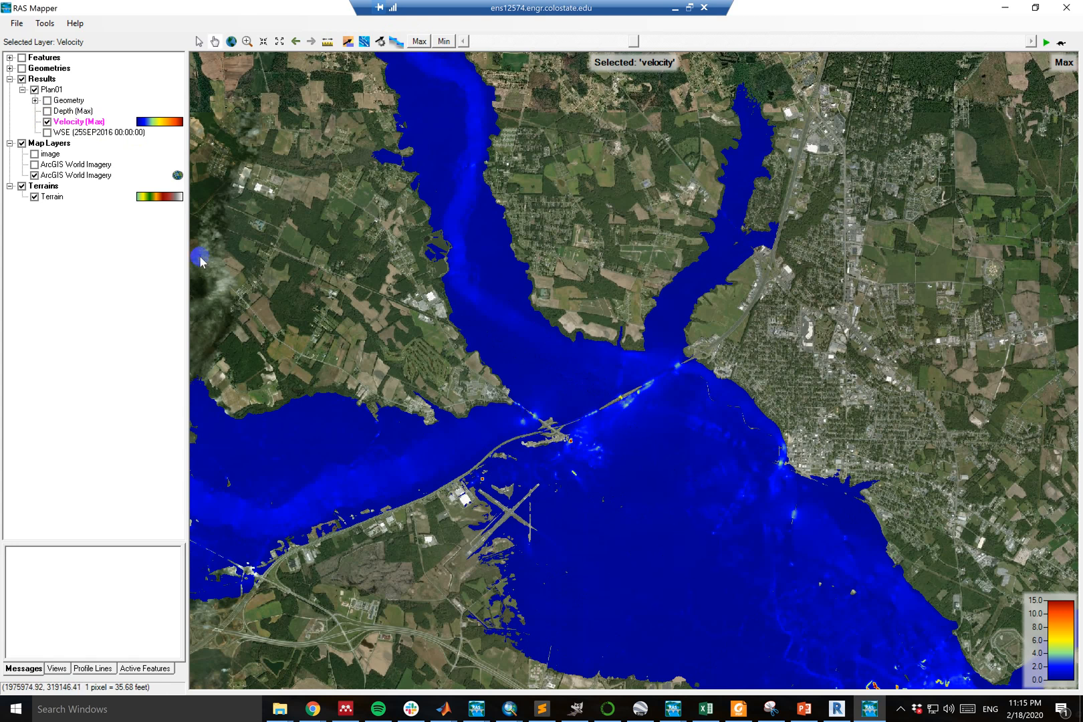
- Hide the velocity layer and display Plan01's maximum water surface elevation (WSE)
click(47, 121)
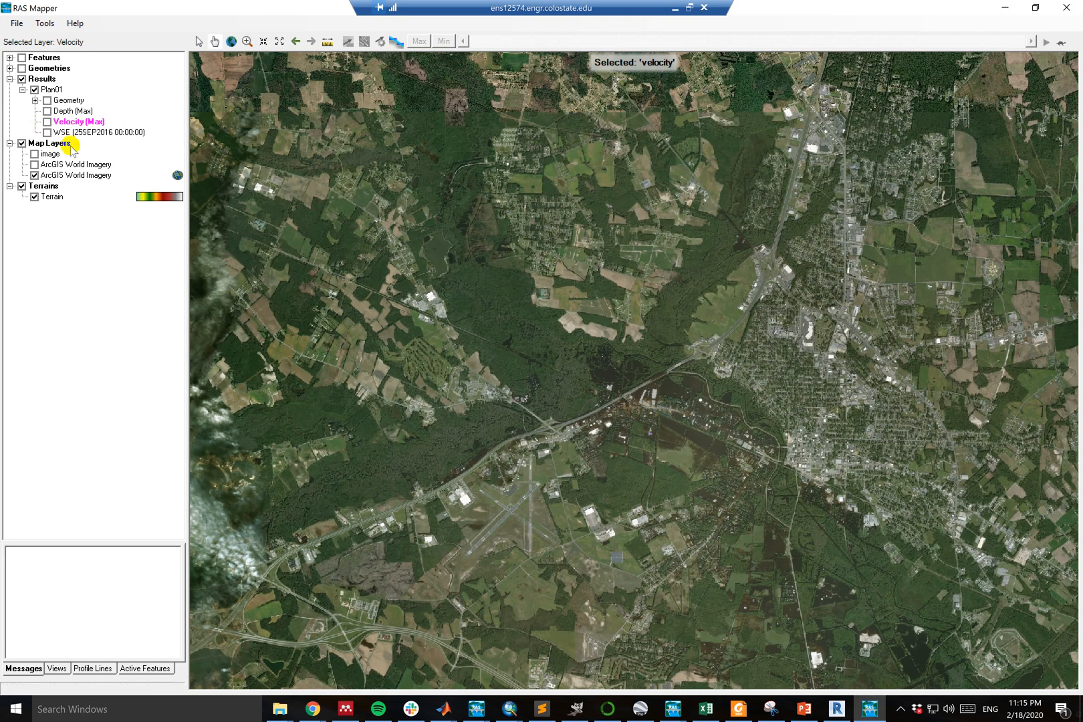
click(47, 132)
click(57, 131)
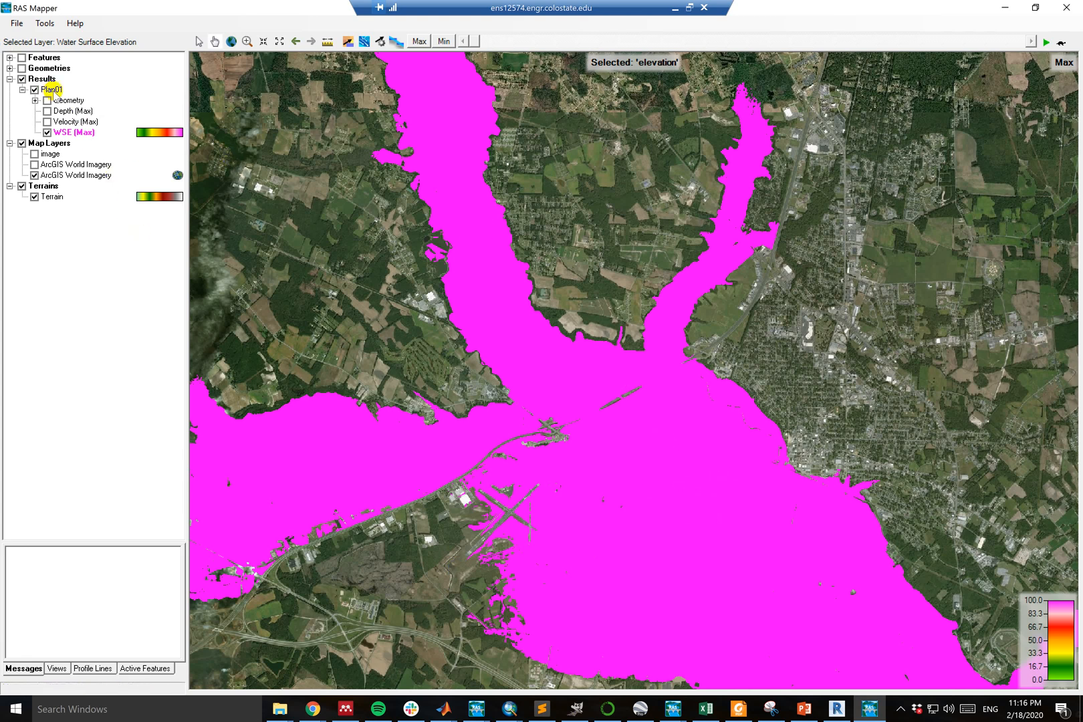
- Display Plan01's maximum depth again and hide the water surface elevation layer
click(63, 111)
click(47, 110)
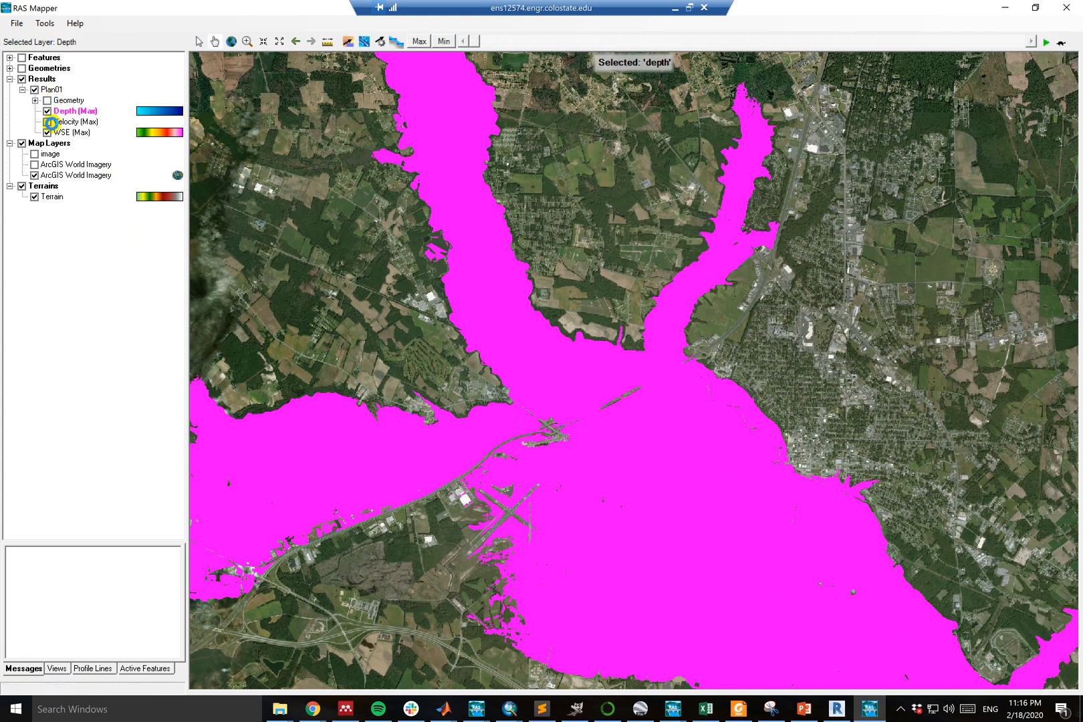
click(46, 132)
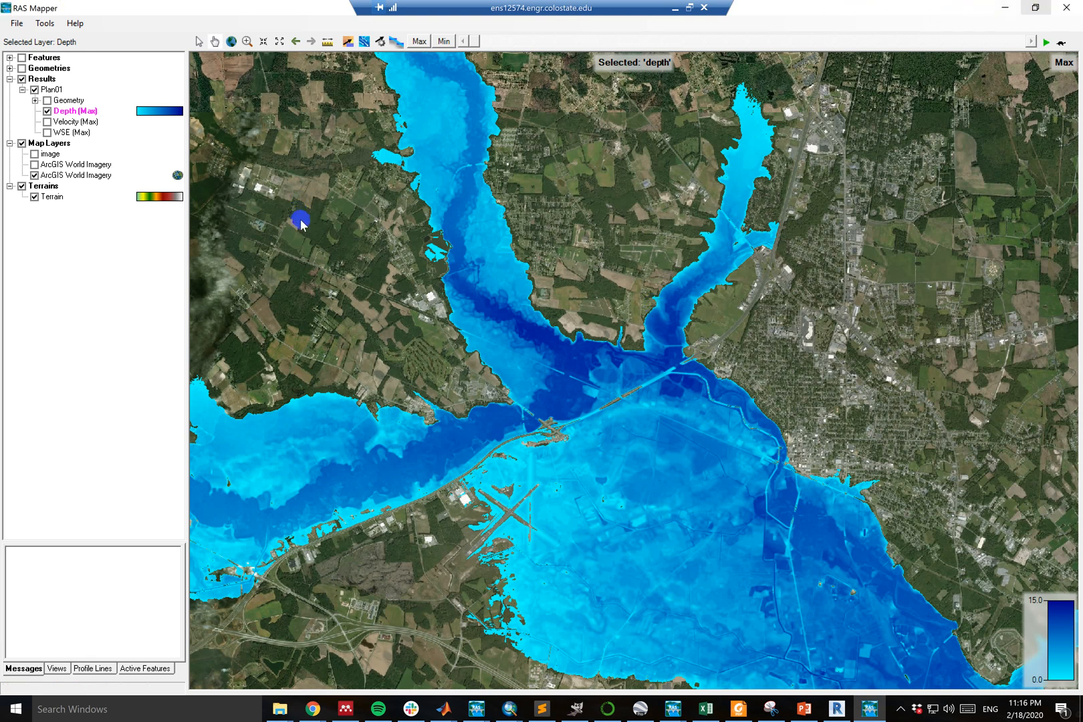
- Restore the RAS Mapper window of Lumberton_Flood and resize it to full height on the right half of the desktop
key(super+Down)
drag(367, 76, 546, 69)
mouse_move(717, 27)
mouse_down()
mouse_move(754, 8)
mouse_move(720, 12)
mouse_up()
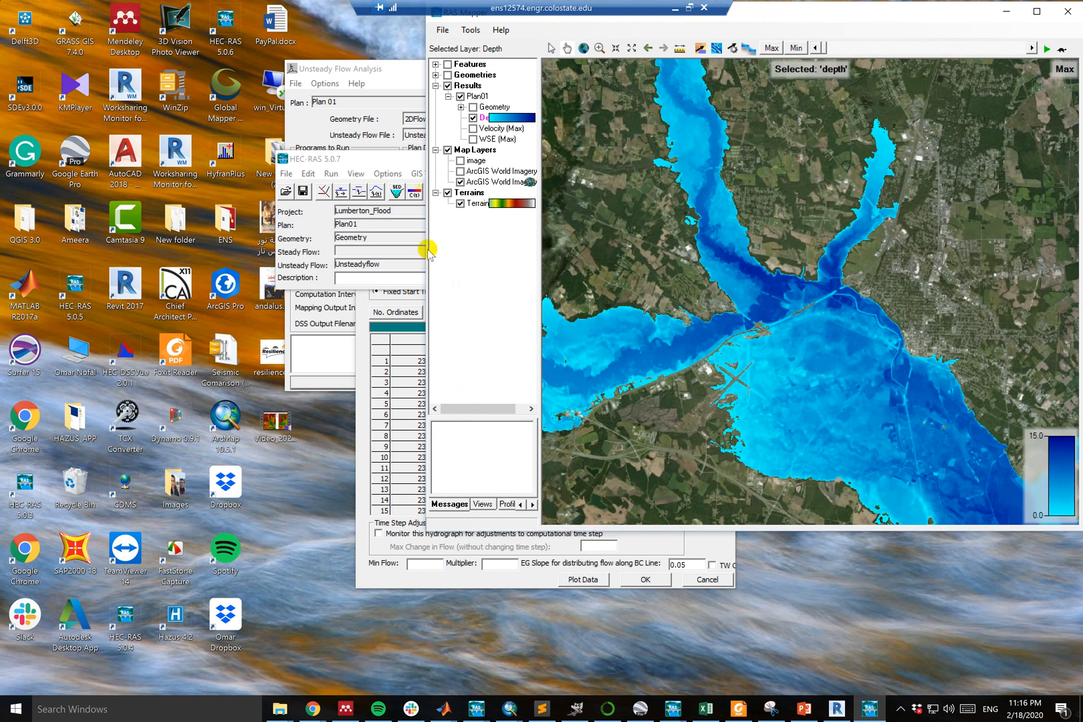
drag(793, 631, 802, 691)
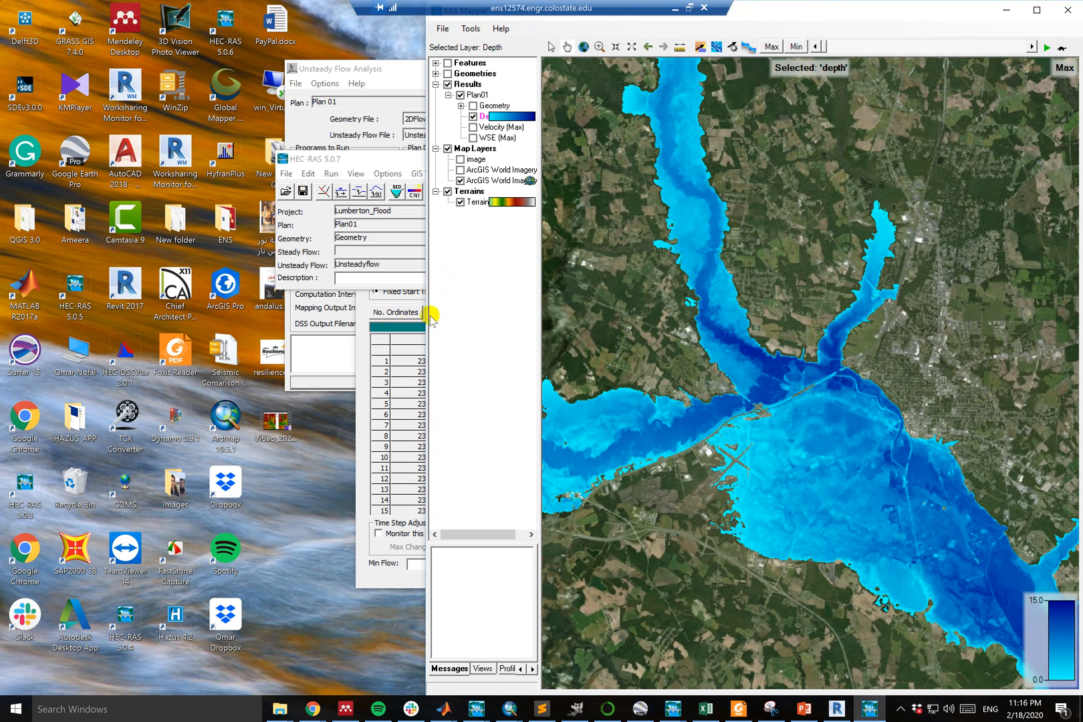
drag(424, 311, 524, 319)
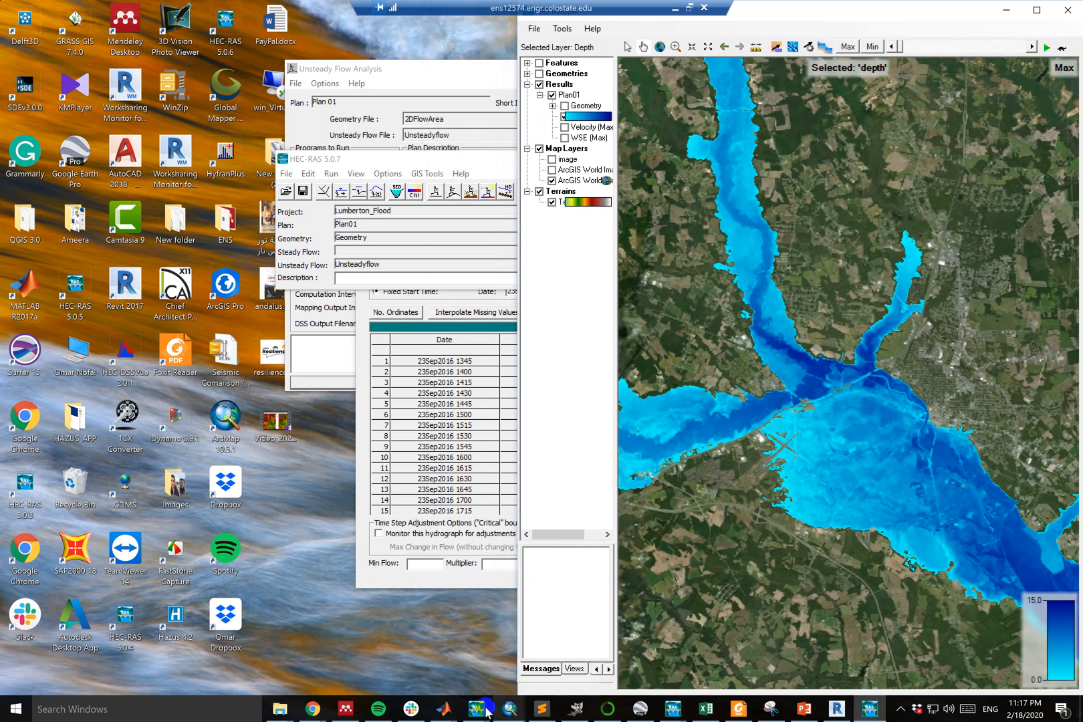
- Open RAS Mapper from the HEC-RAS 5.0.5 project Model1 and fit its window beside the Lumberton_Flood map
click(481, 713)
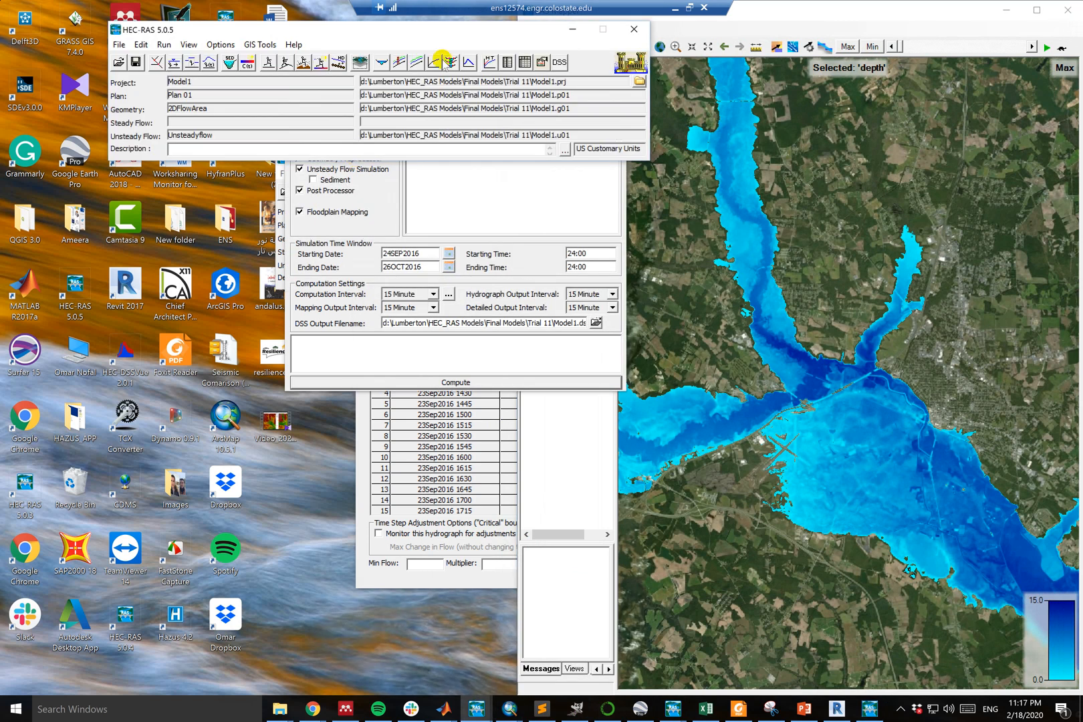
click(360, 61)
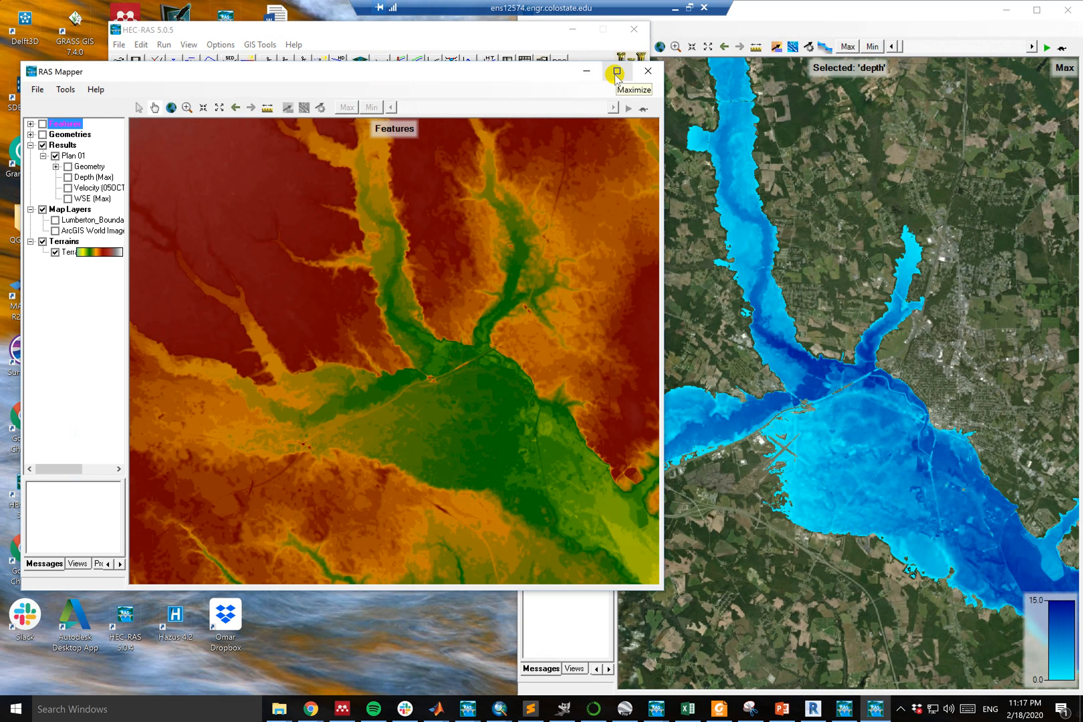
click(616, 72)
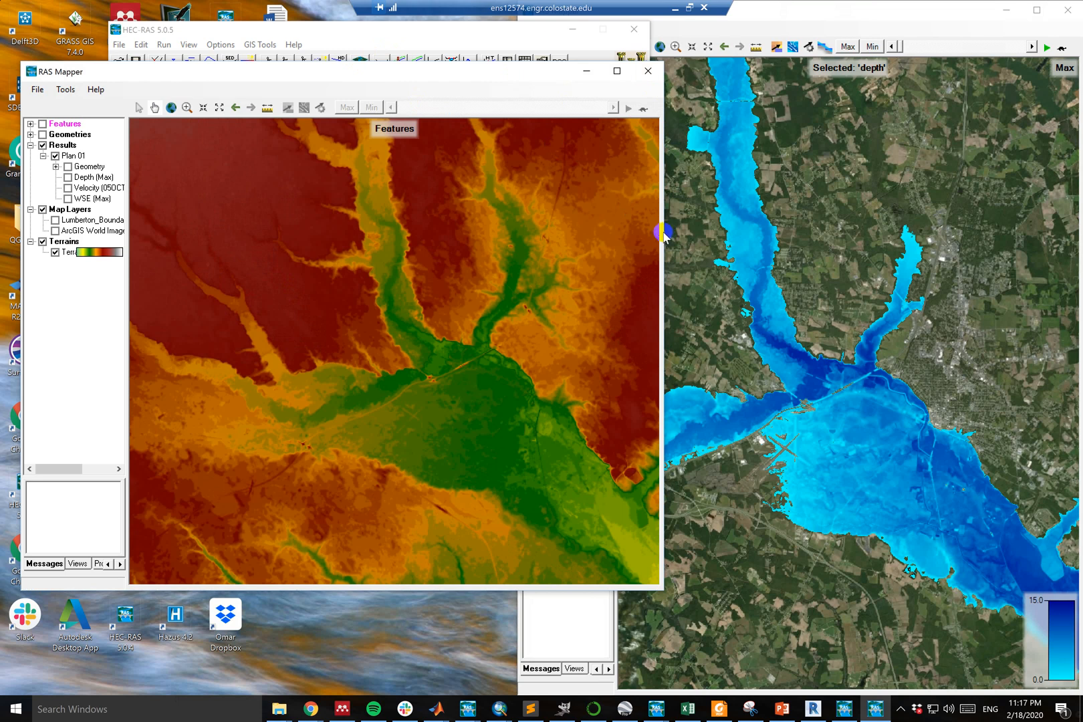
drag(663, 232, 541, 233)
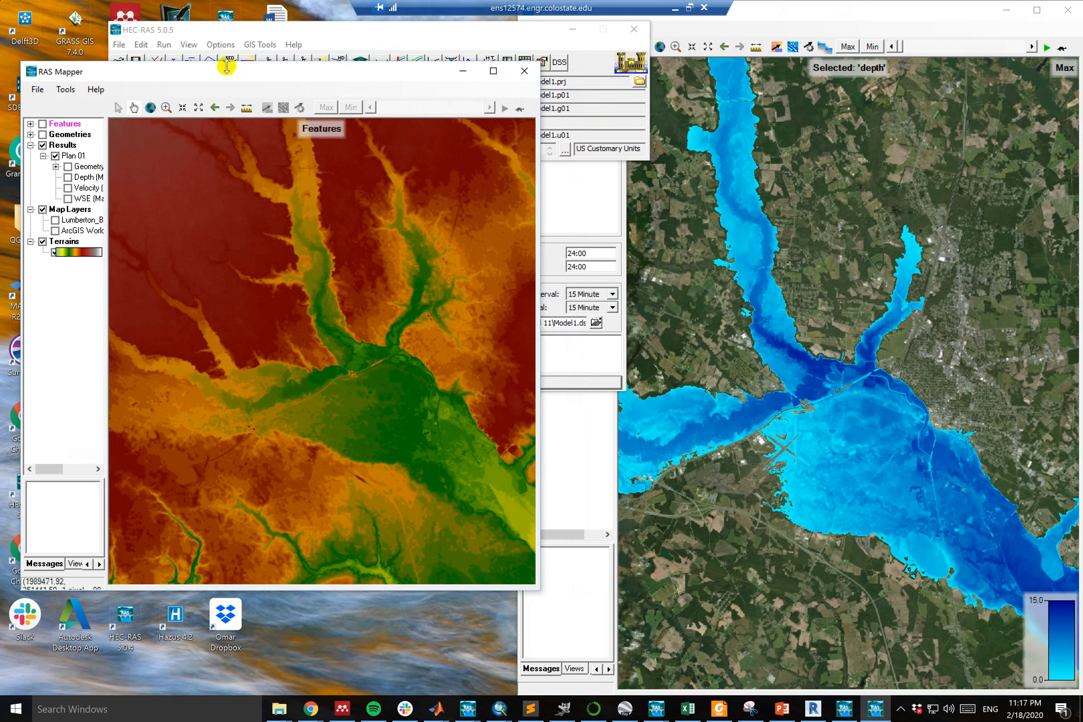
drag(199, 72, 179, 15)
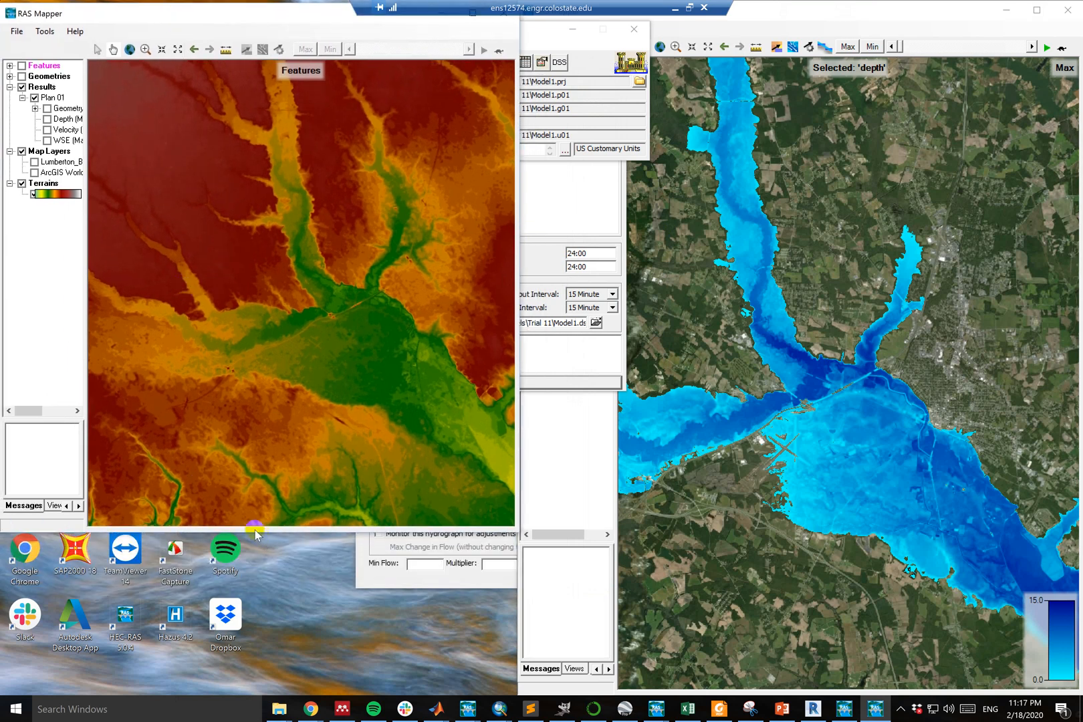
drag(260, 532, 279, 694)
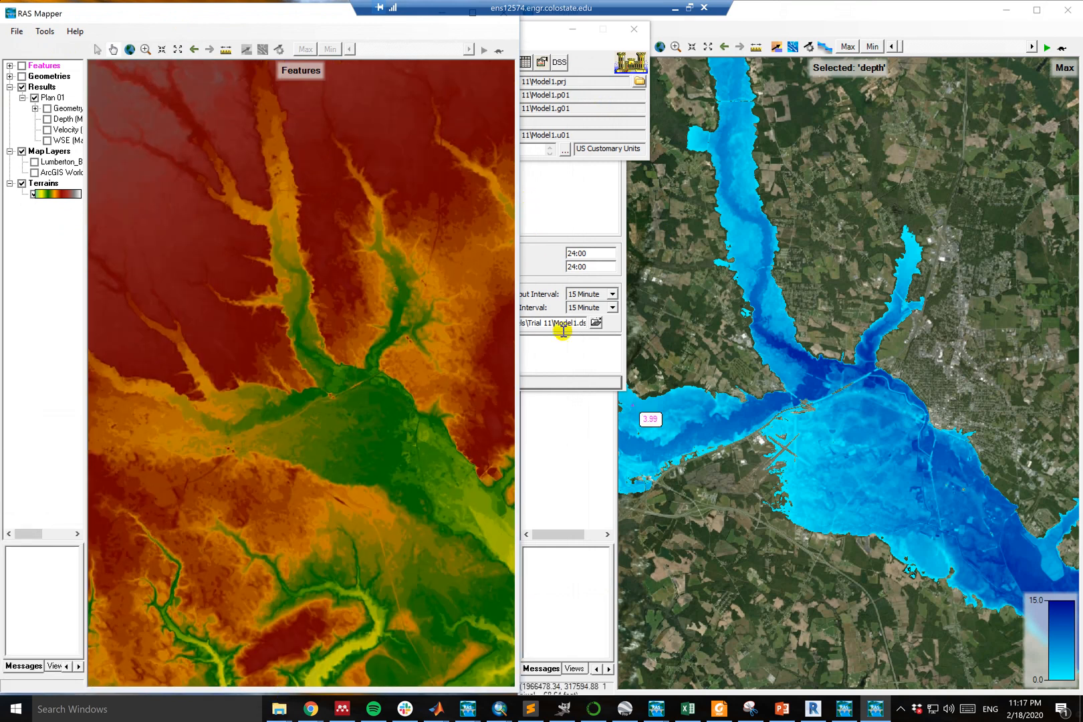
- Hide the satellite imagery and Plan01 results in the Lumberton_Flood map, and compare both models' terrains along the highway embankment
click(560, 415)
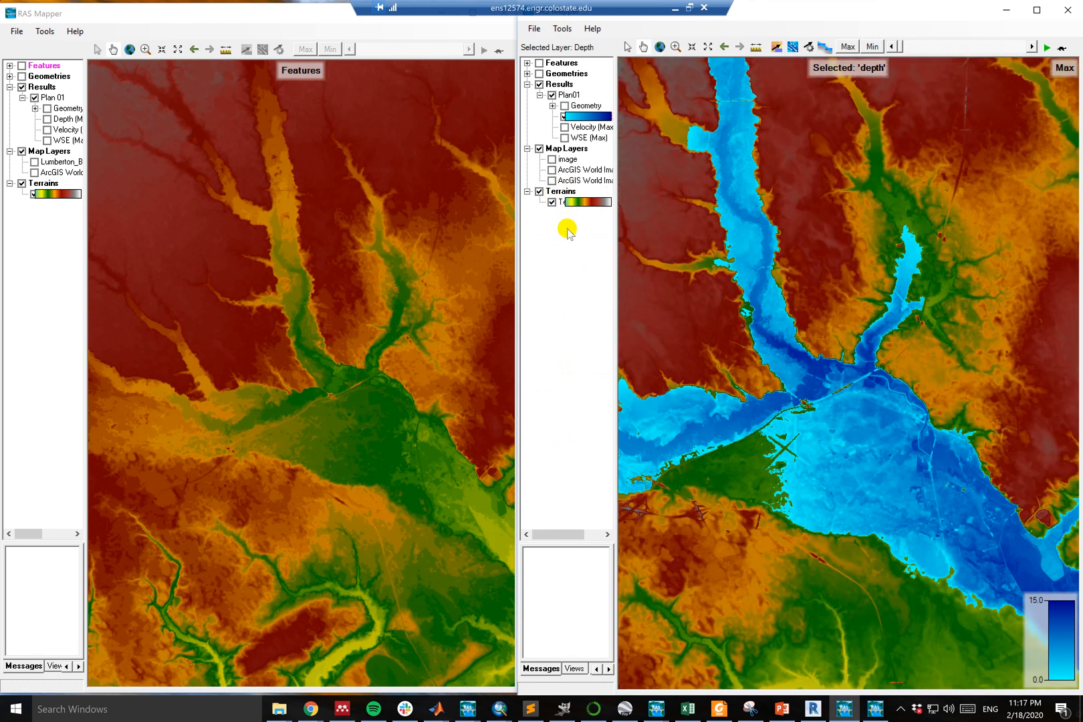
click(551, 95)
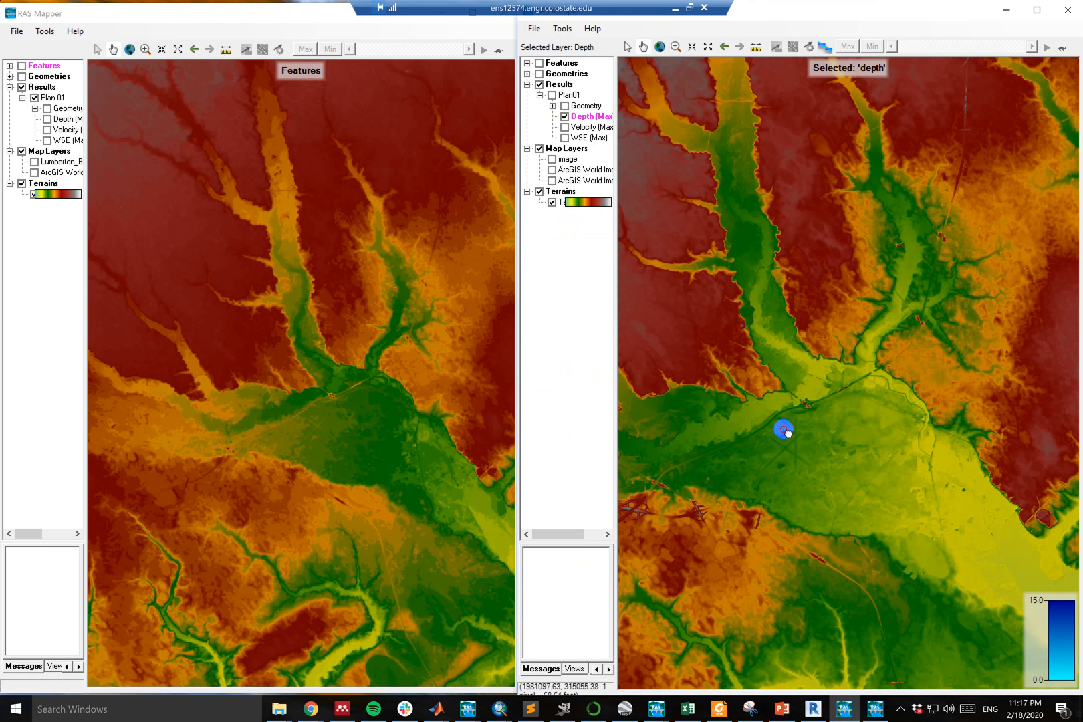
scroll(774, 430, up, 1)
scroll(820, 406, up, 3)
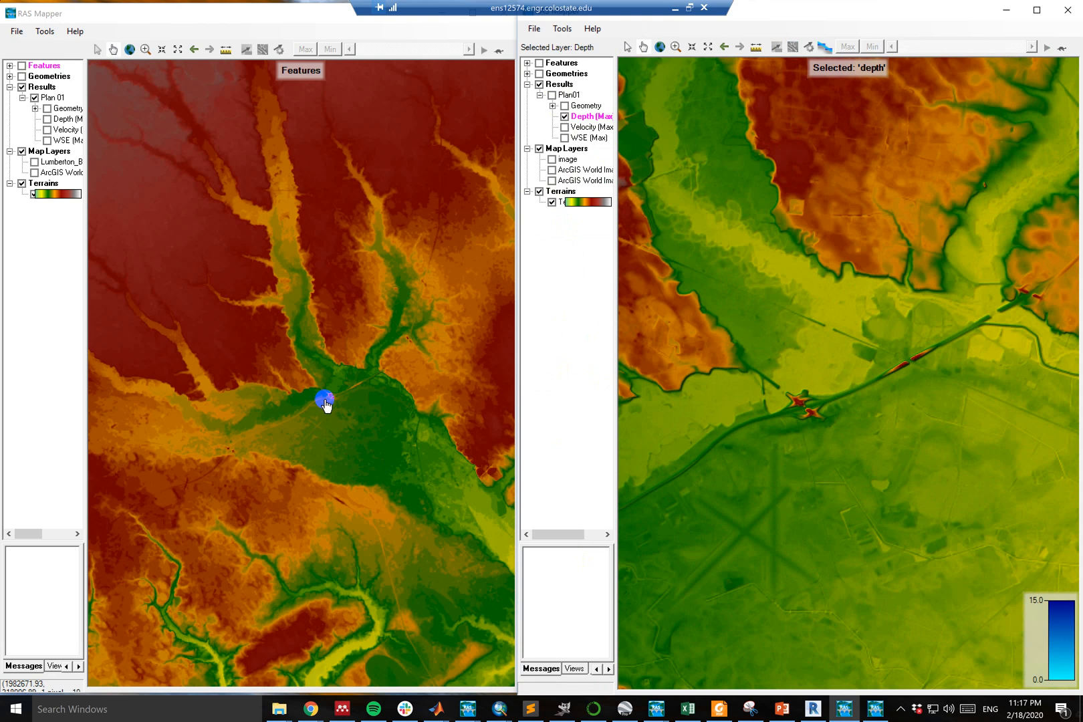
scroll(325, 399, up, 4)
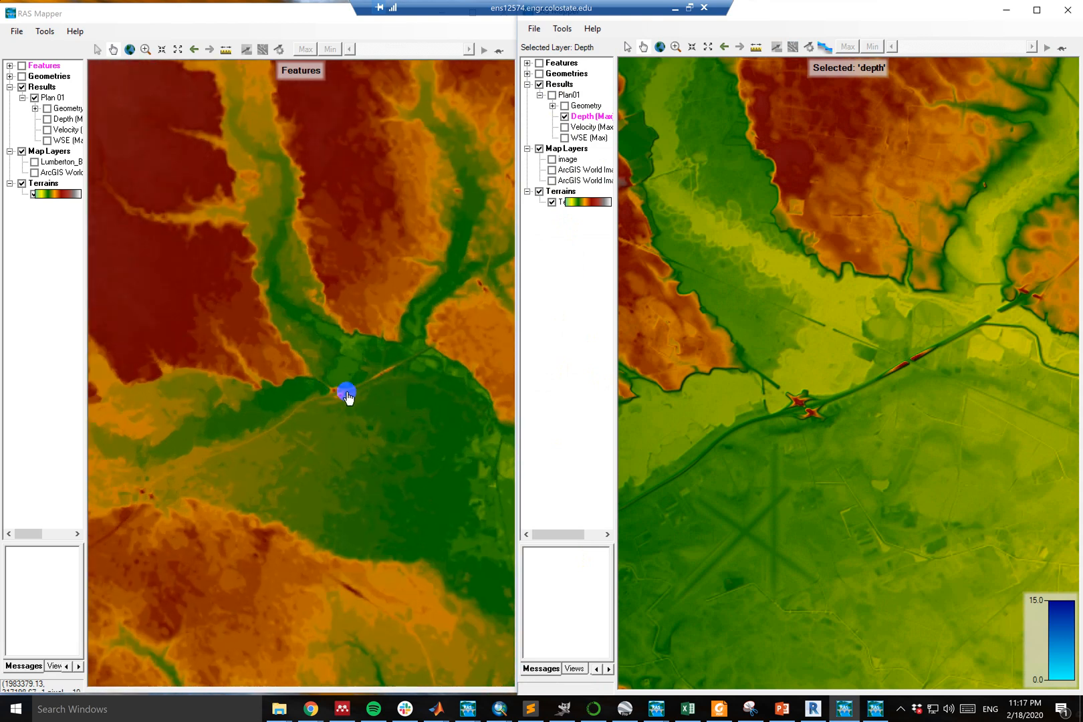
scroll(423, 363, up, 3)
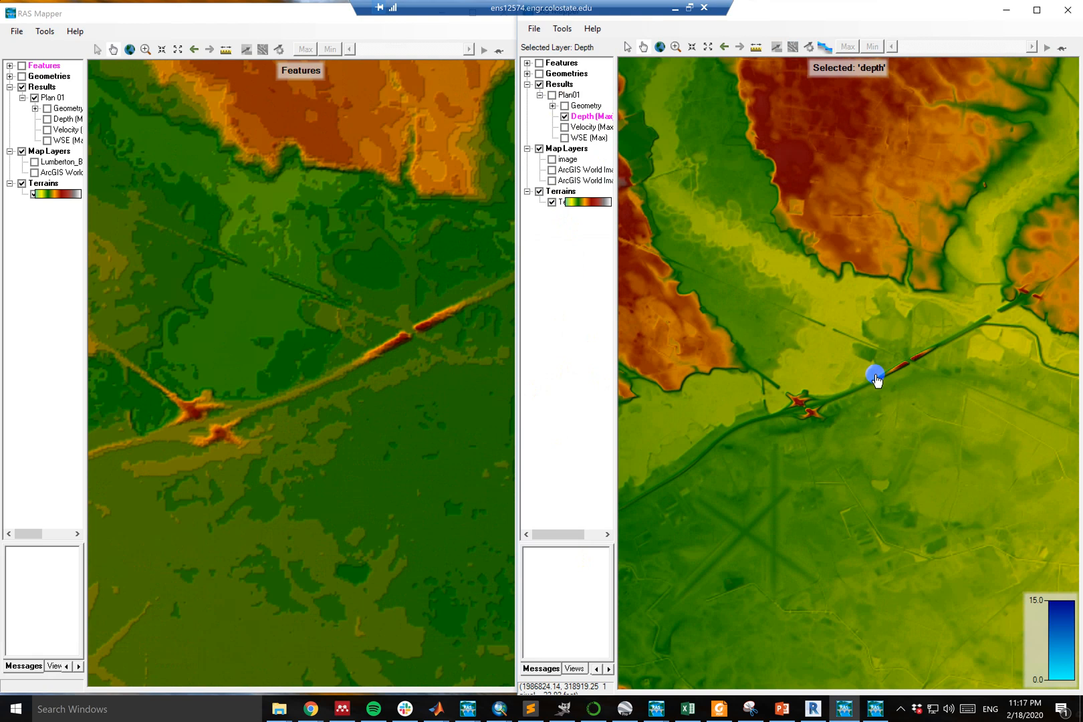
scroll(829, 369, up, 1)
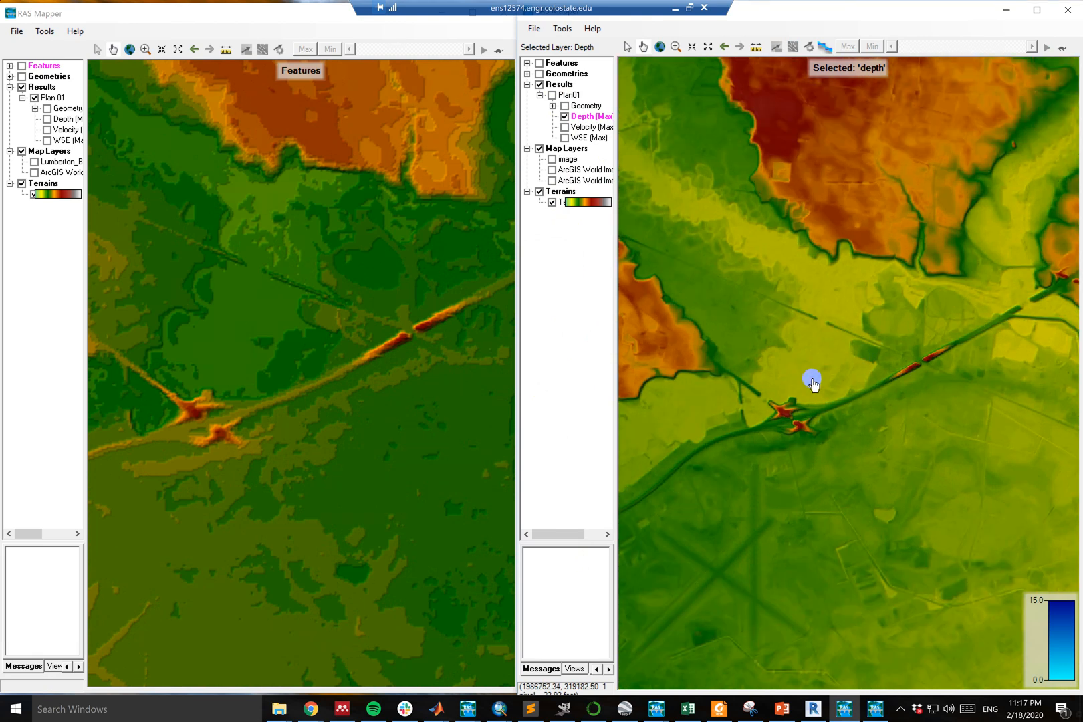
scroll(813, 385, up, 1)
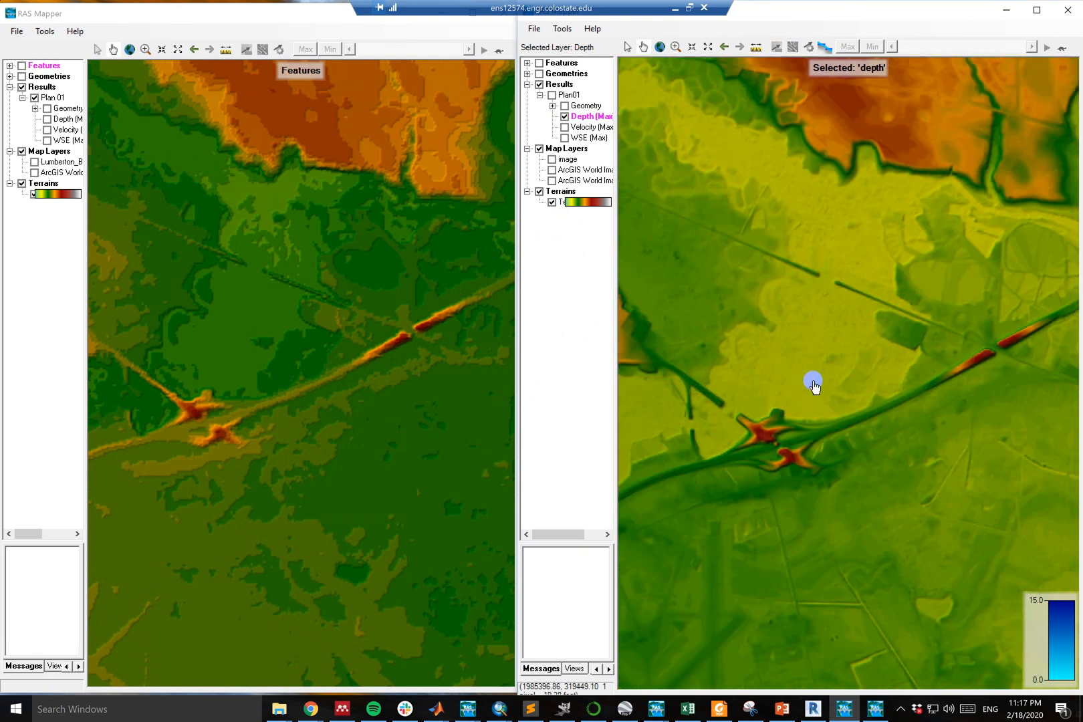
scroll(923, 268, up, 2)
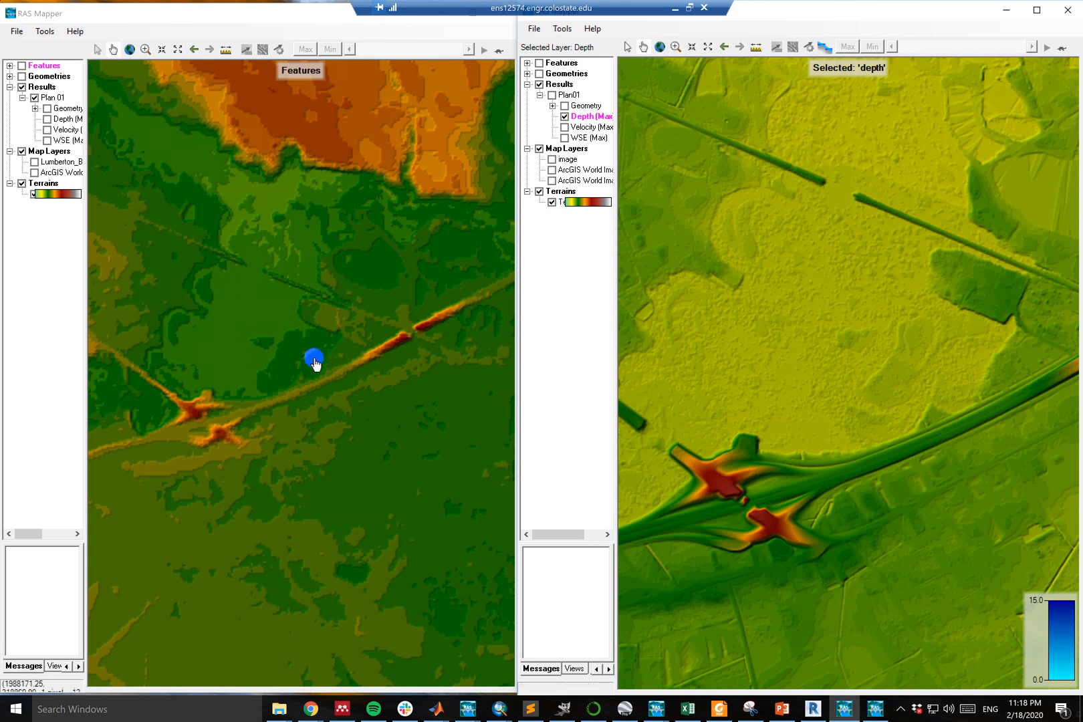
- Compare the terrain detail of the highway interchange and surrounding embankment between the two models
click(225, 430)
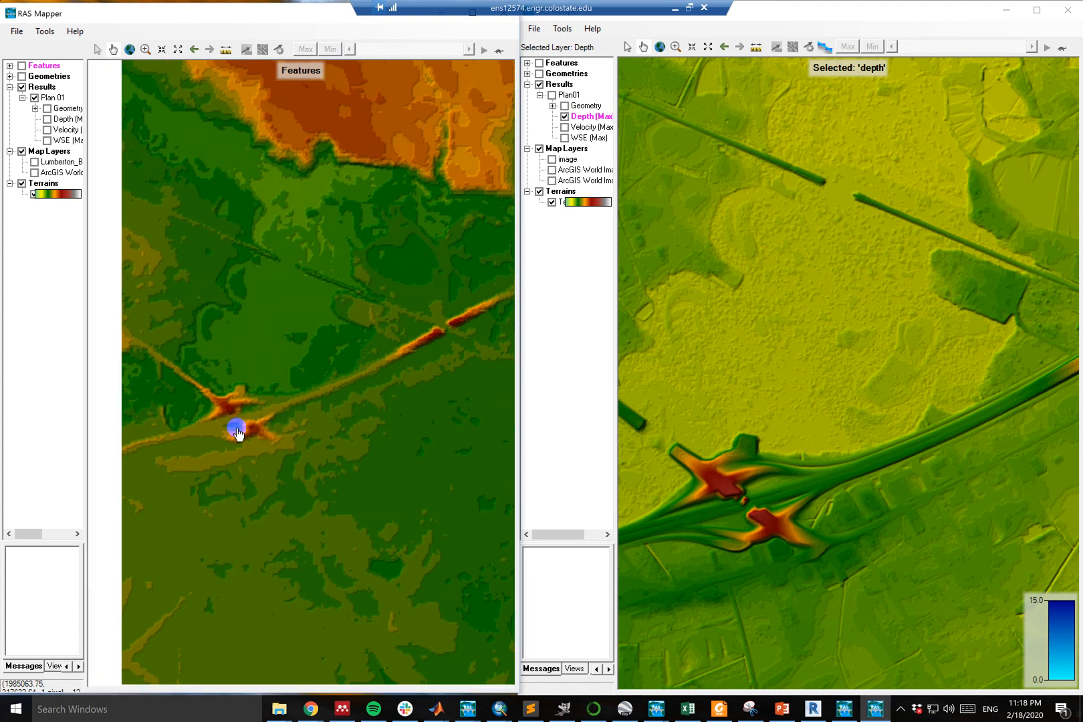
scroll(229, 432, up, 1)
scroll(236, 433, up, 3)
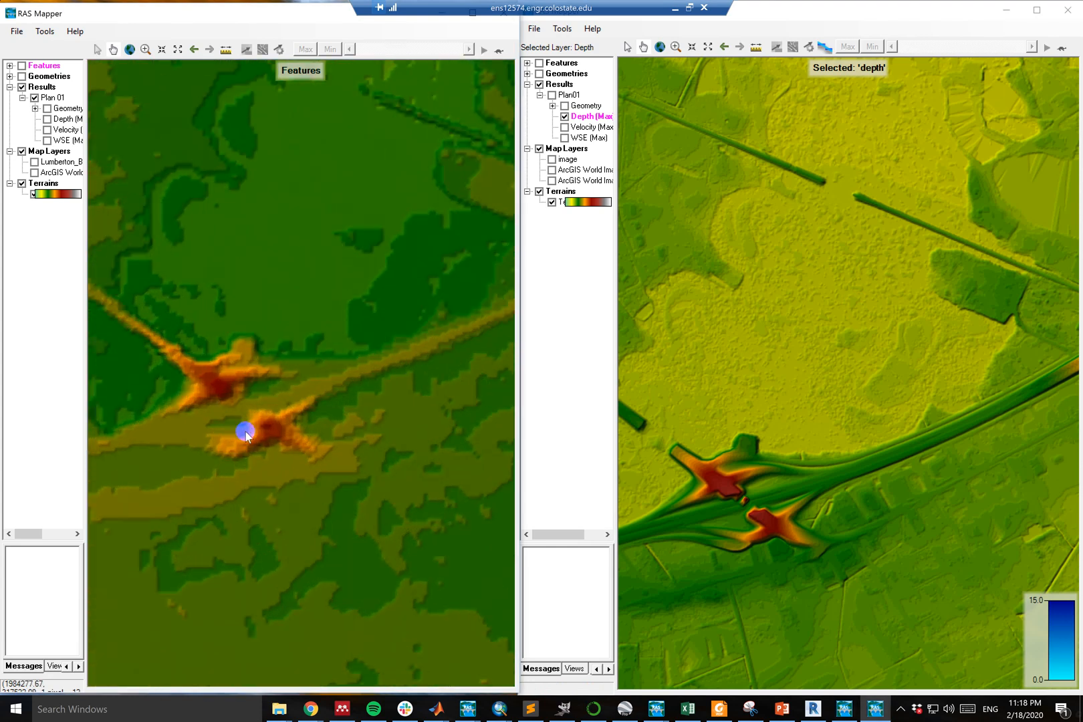
click(780, 534)
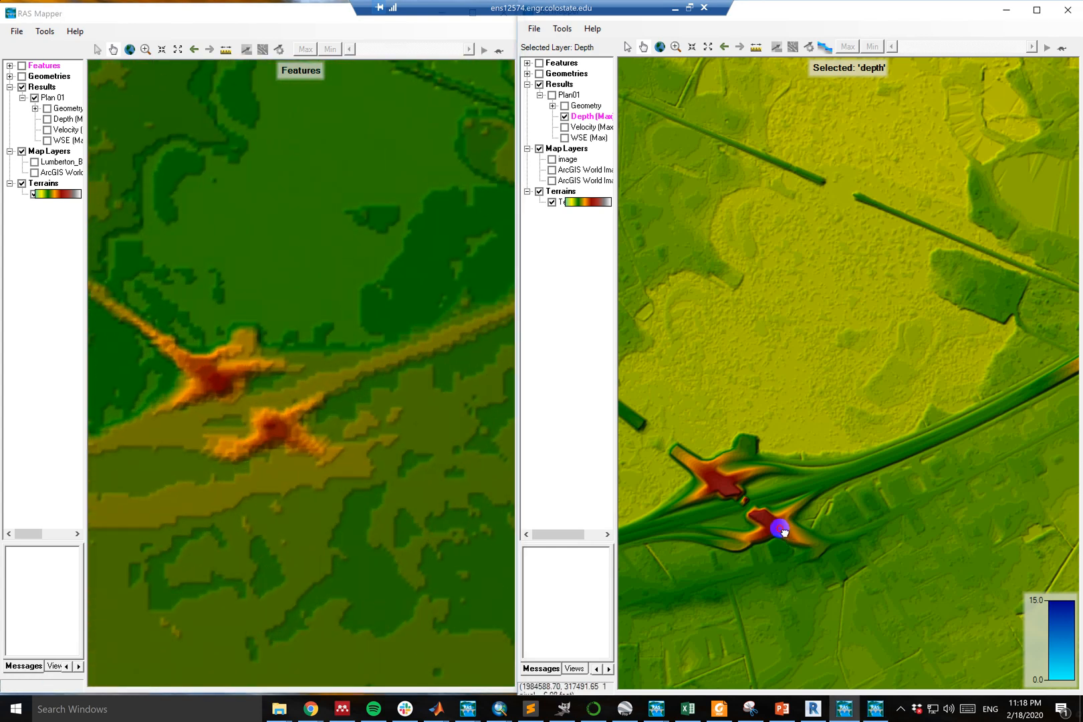
scroll(782, 532, up, 2)
scroll(783, 530, up, 1)
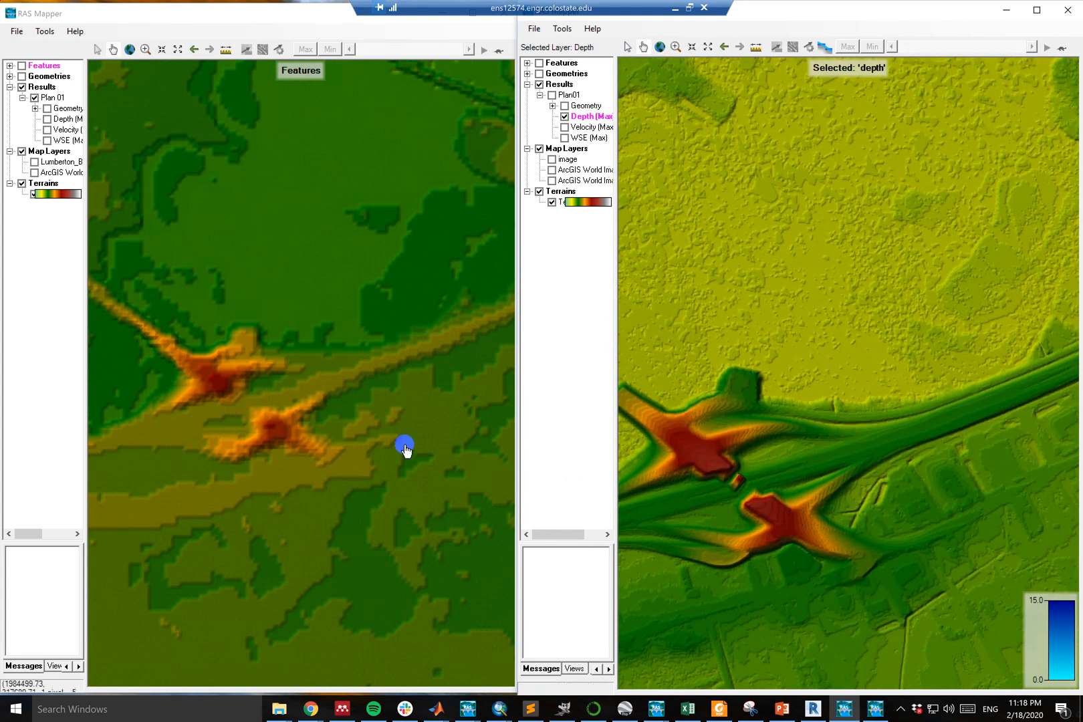
scroll(860, 431, down, 1)
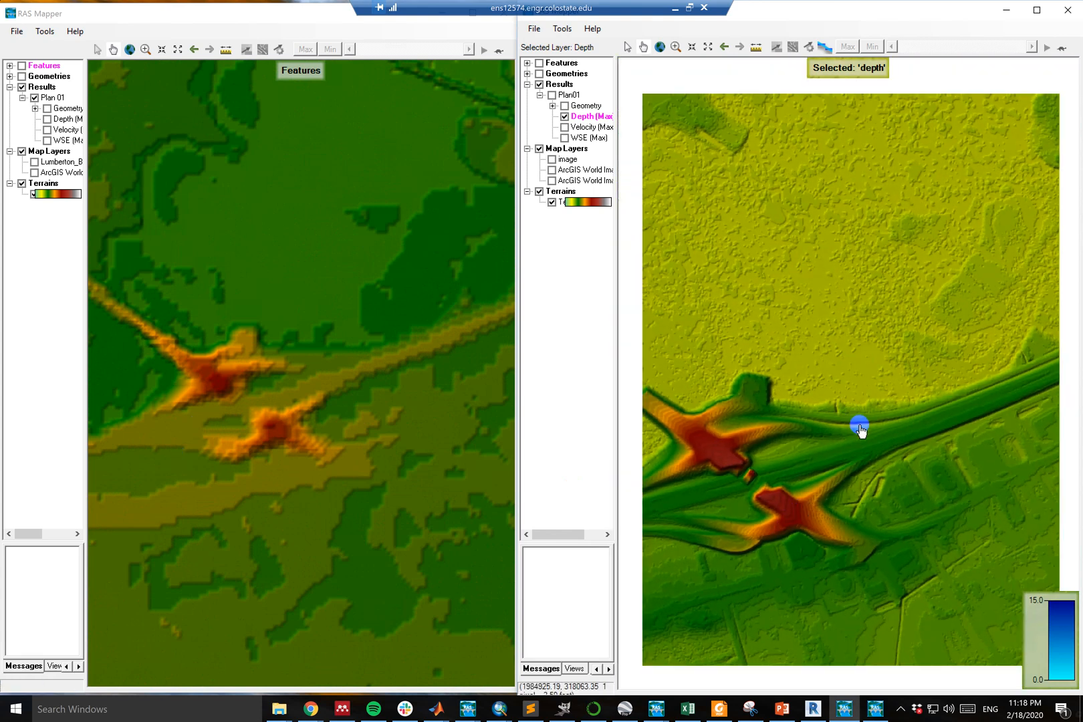
scroll(860, 431, down, 2)
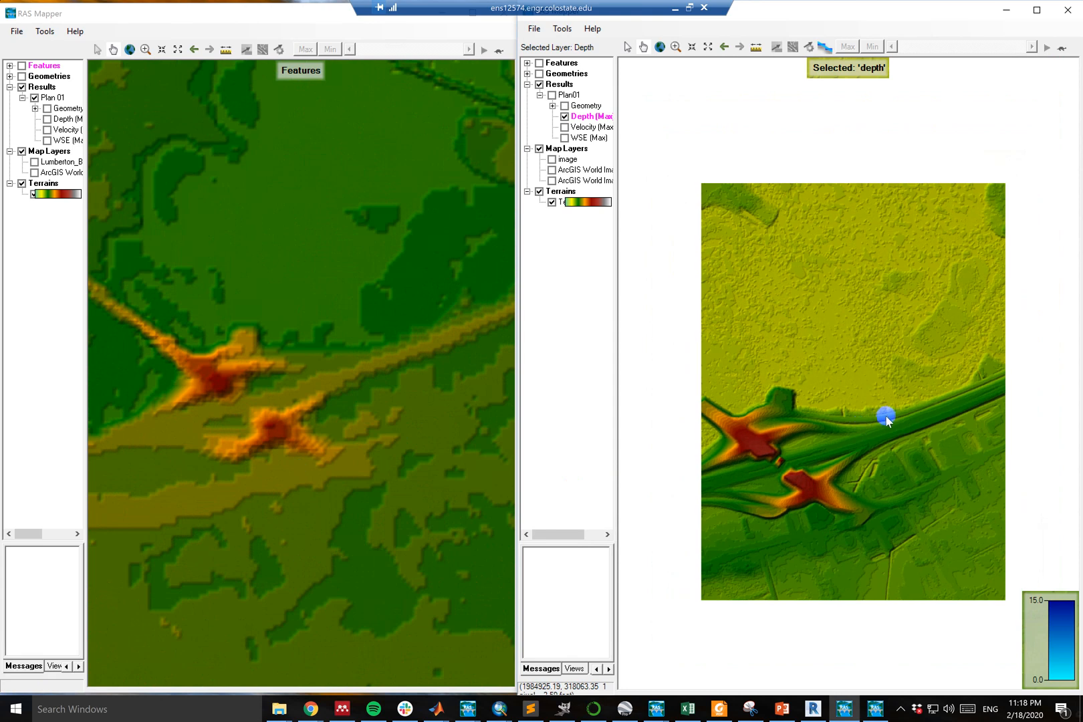
scroll(885, 418, down, 1)
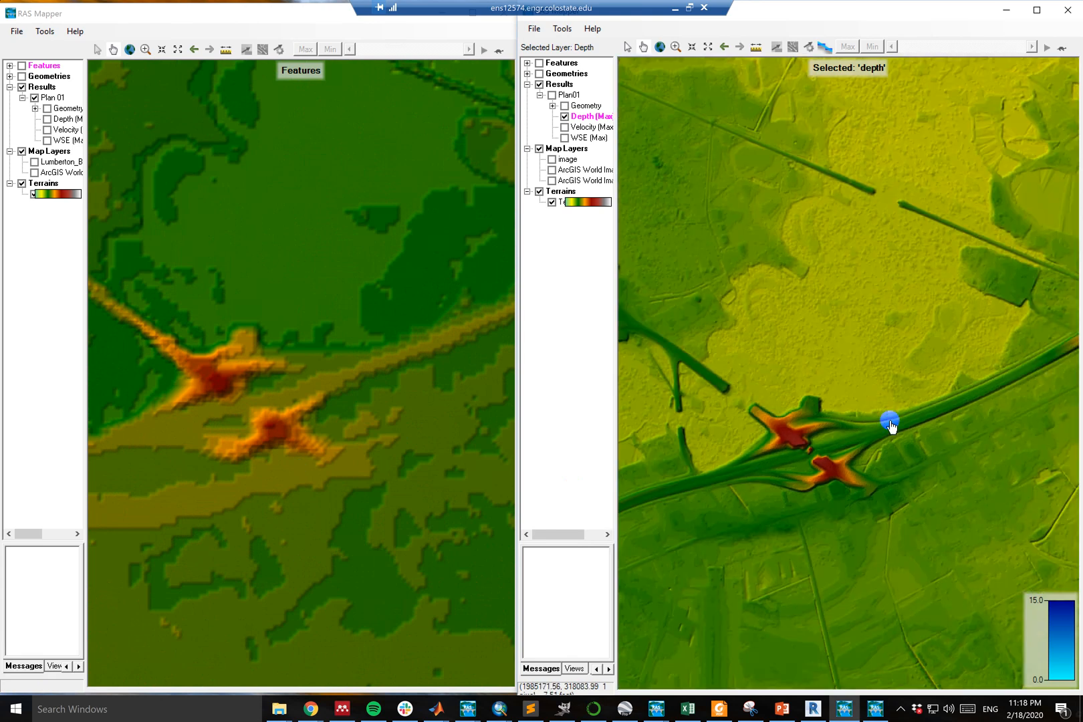
scroll(891, 427, down, 1)
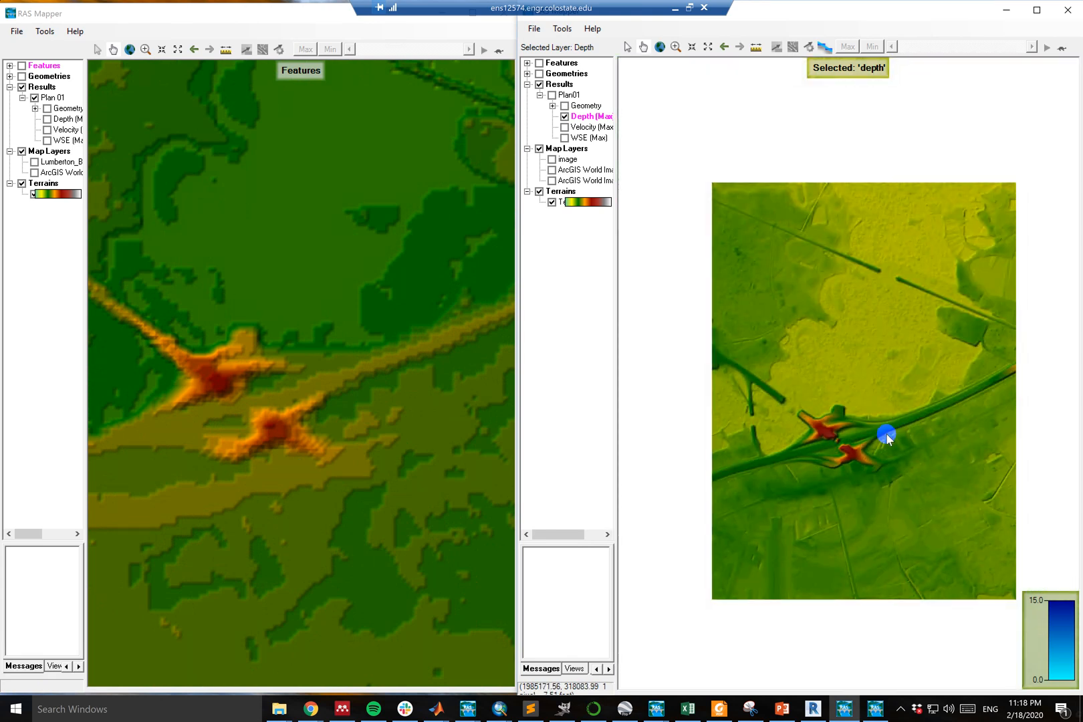
scroll(873, 435, down, 1)
scroll(869, 433, down, 1)
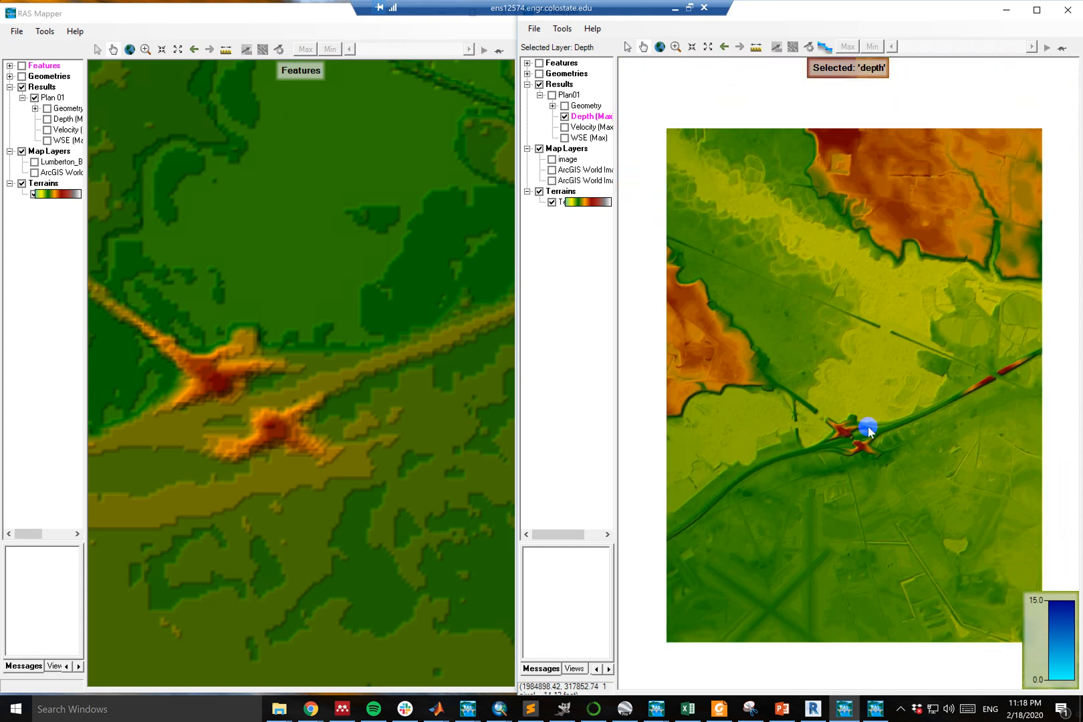
scroll(869, 431, up, 2)
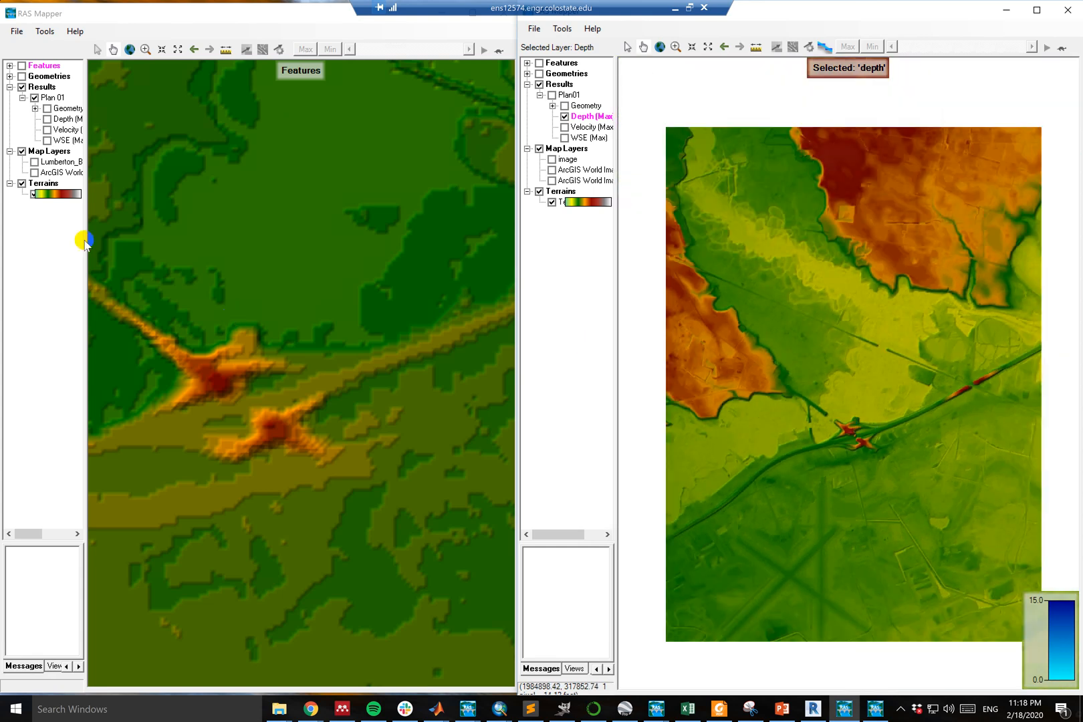
- Show the ArcGIS World Imagery in both maps and display the maximum depth results of Lumberton_Flood and Model1 over it
click(35, 173)
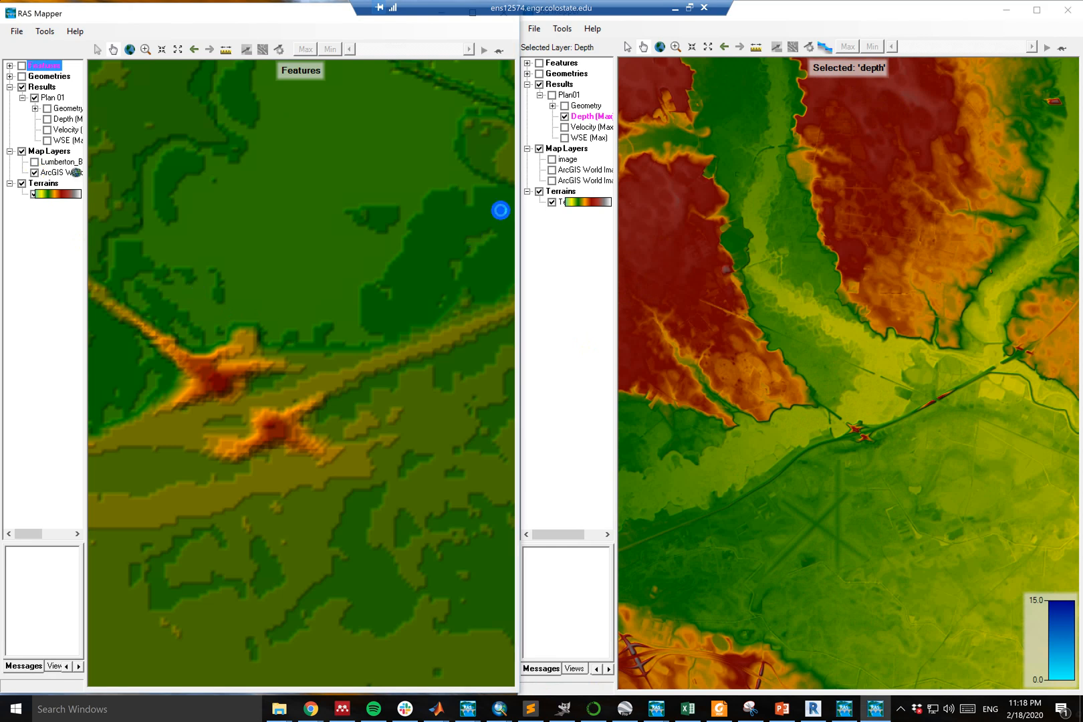
click(552, 180)
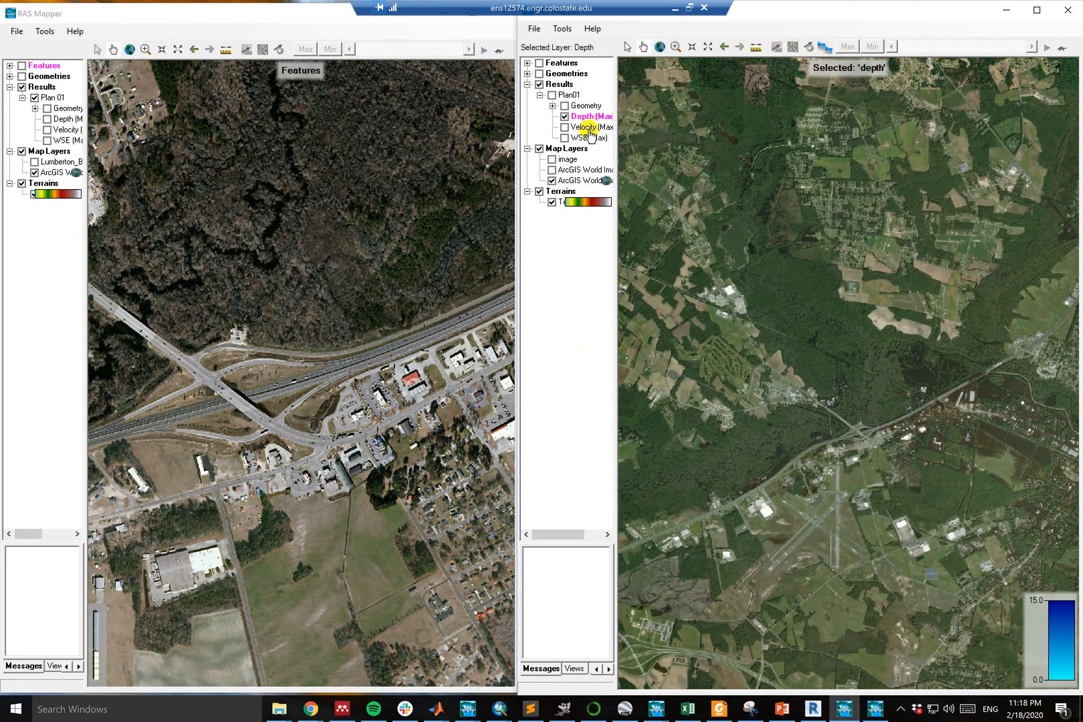
click(550, 94)
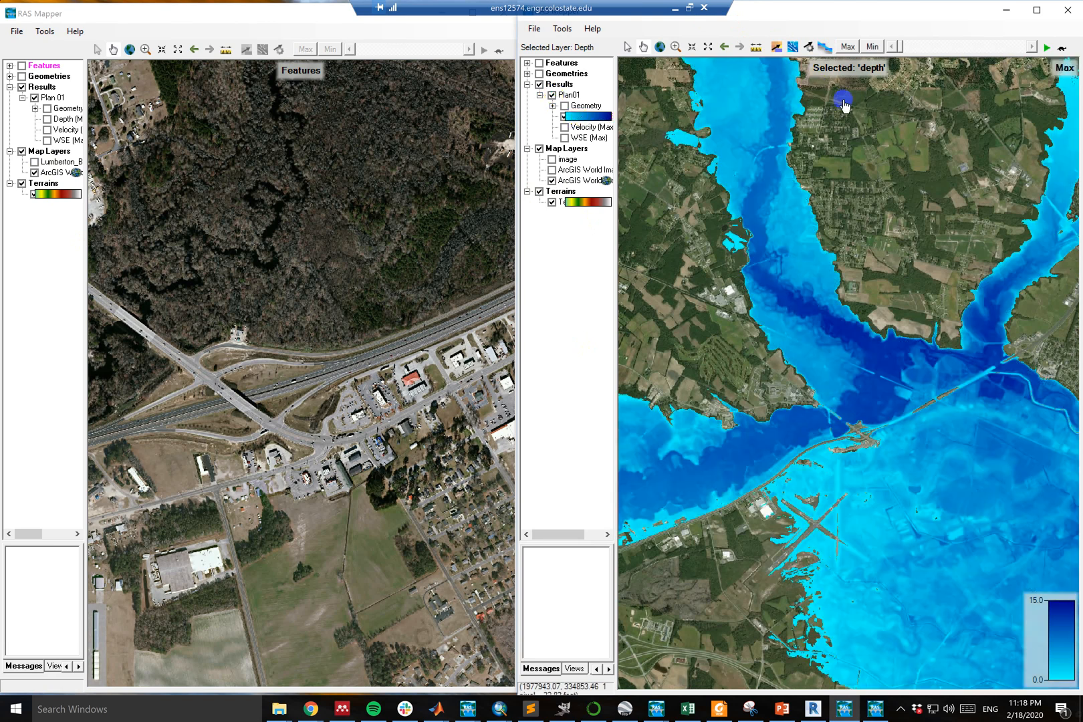
scroll(787, 375, down, 3)
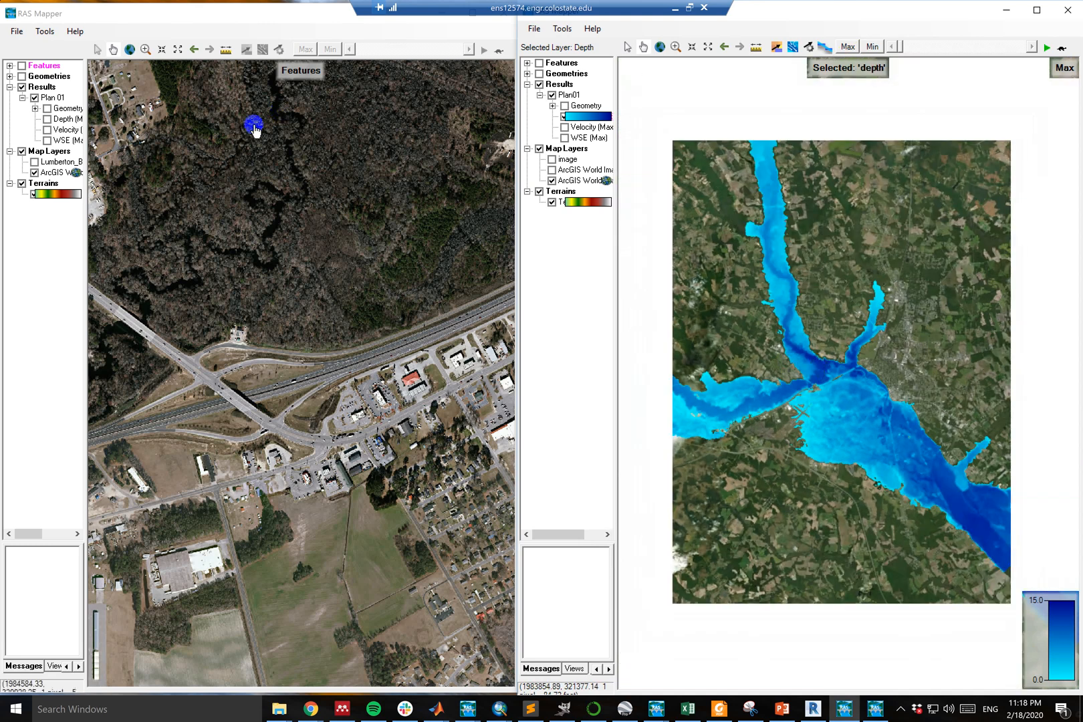
click(310, 271)
scroll(311, 274, down, 3)
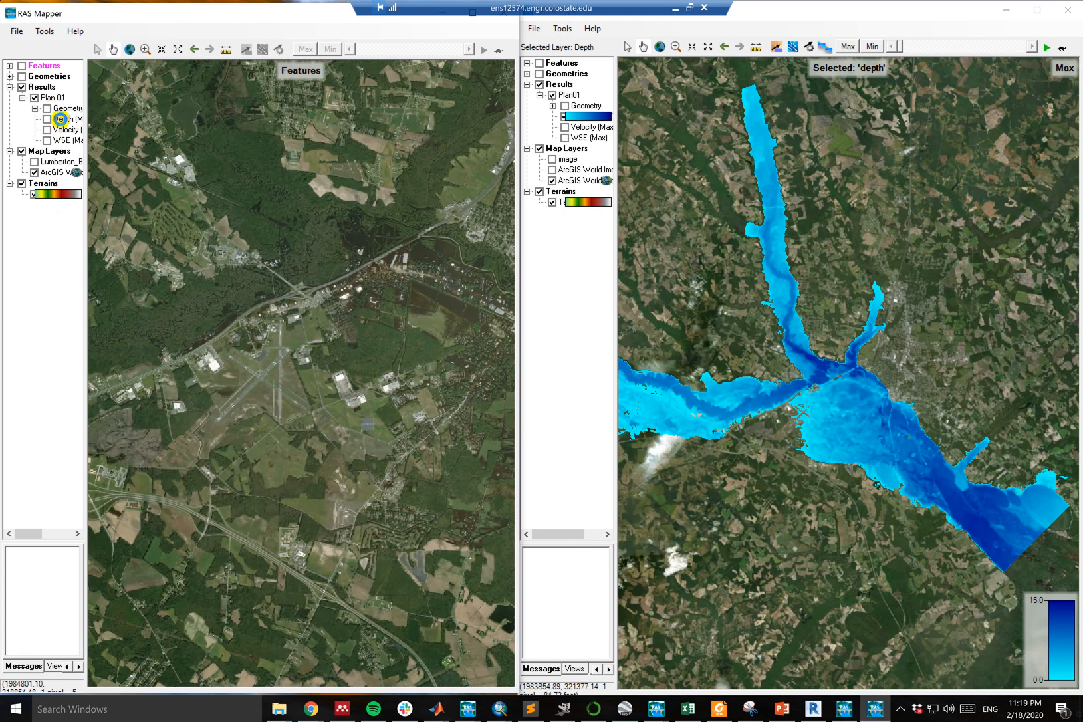
click(59, 118)
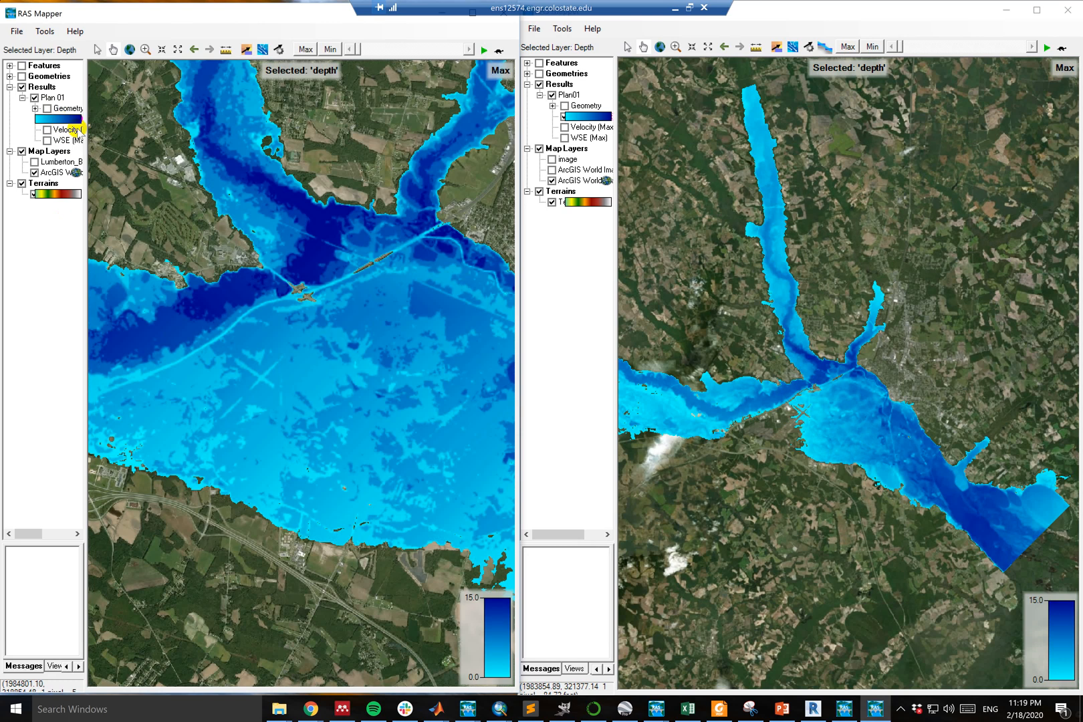
- Compare the overall maximum-depth flood extents of the two models across the full study area
scroll(332, 384, down, 2)
scroll(333, 384, down, 1)
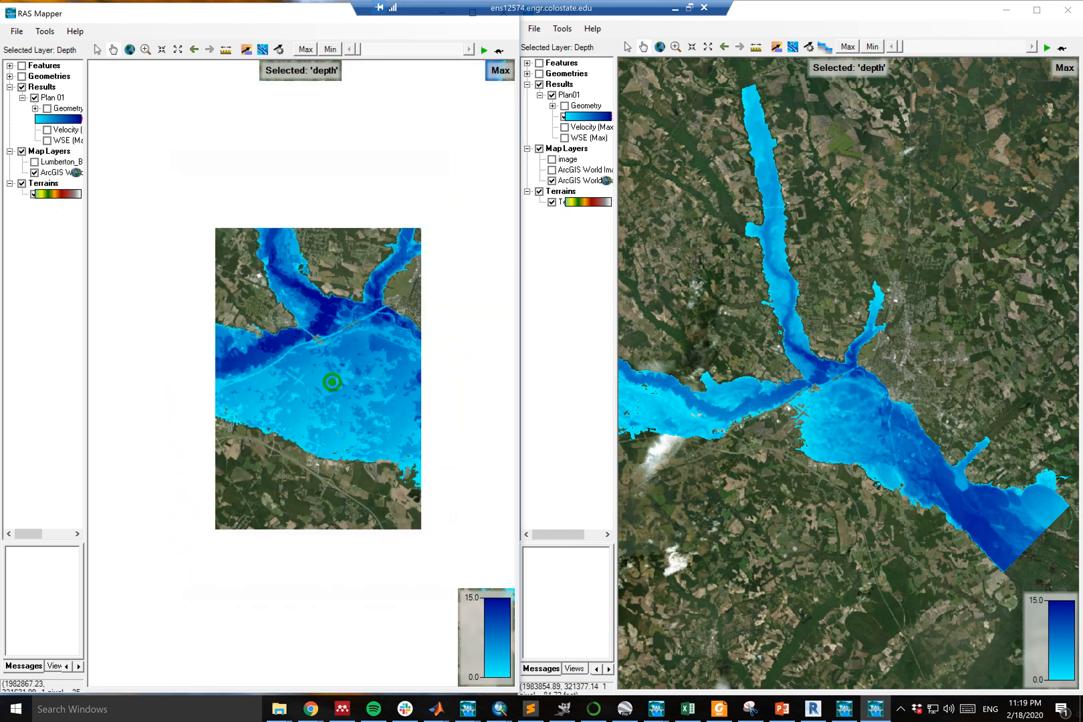
mouse_move(332, 386)
scroll(332, 386, down, 1)
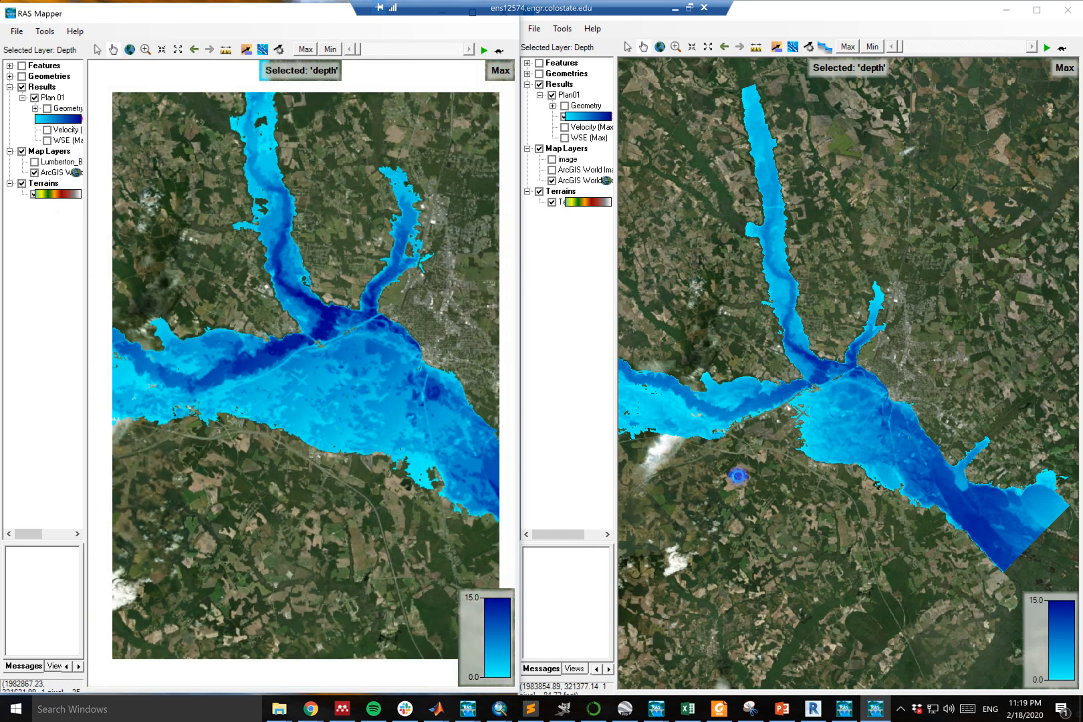
scroll(883, 471, down, 1)
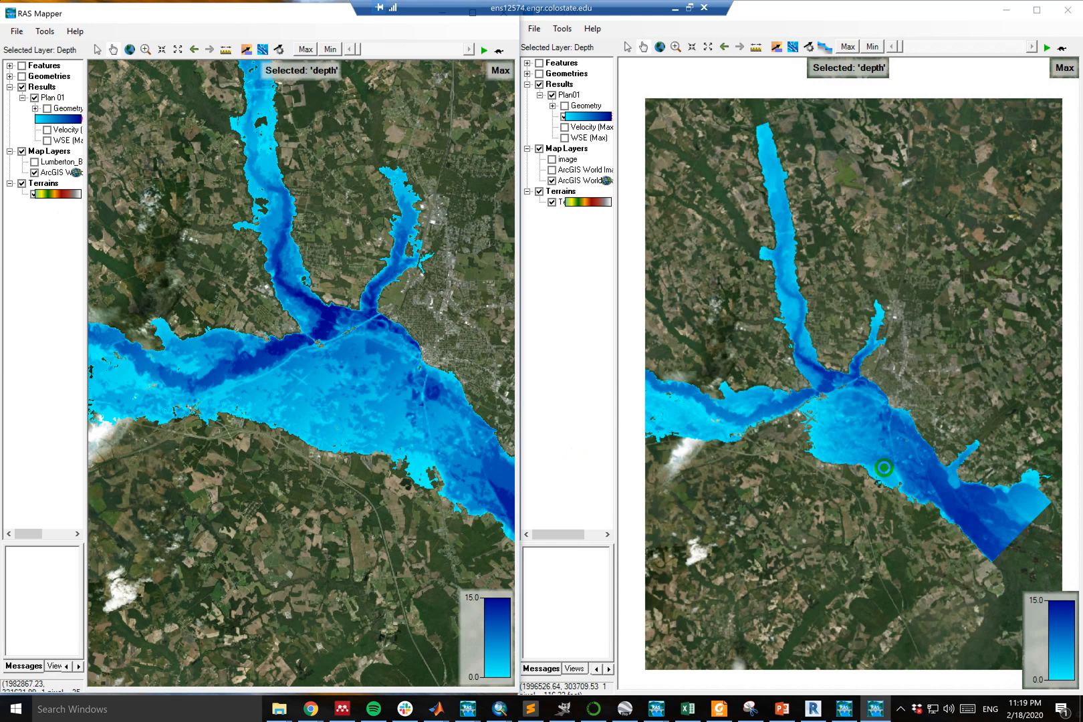
mouse_move(993, 564)
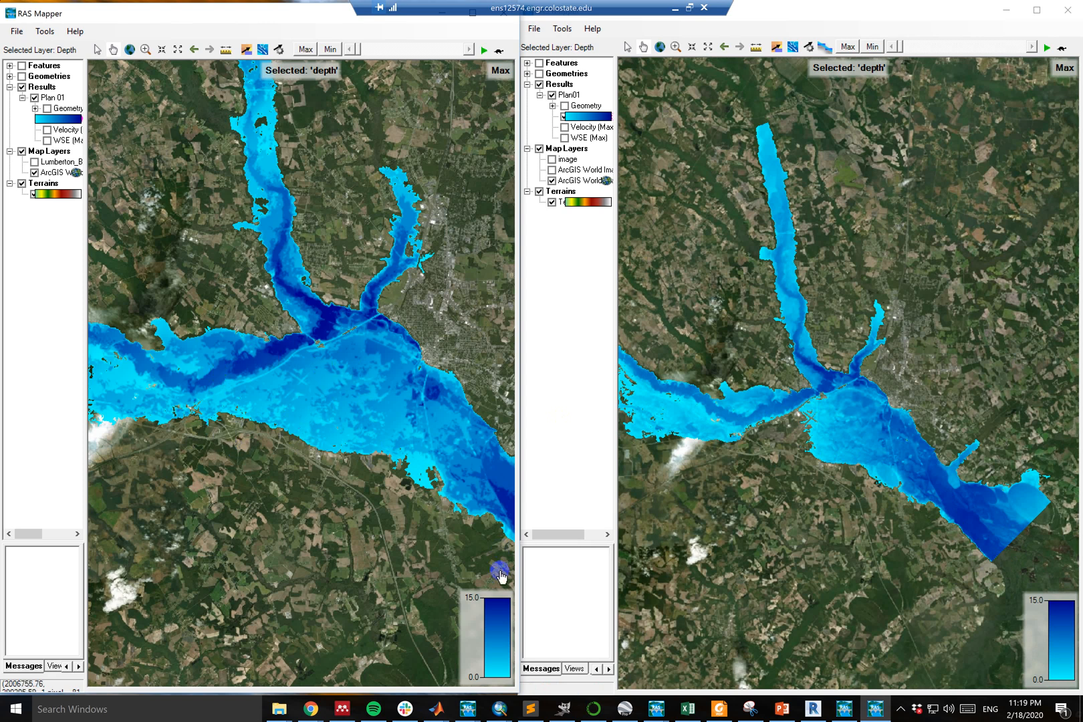
scroll(501, 552, down, 1)
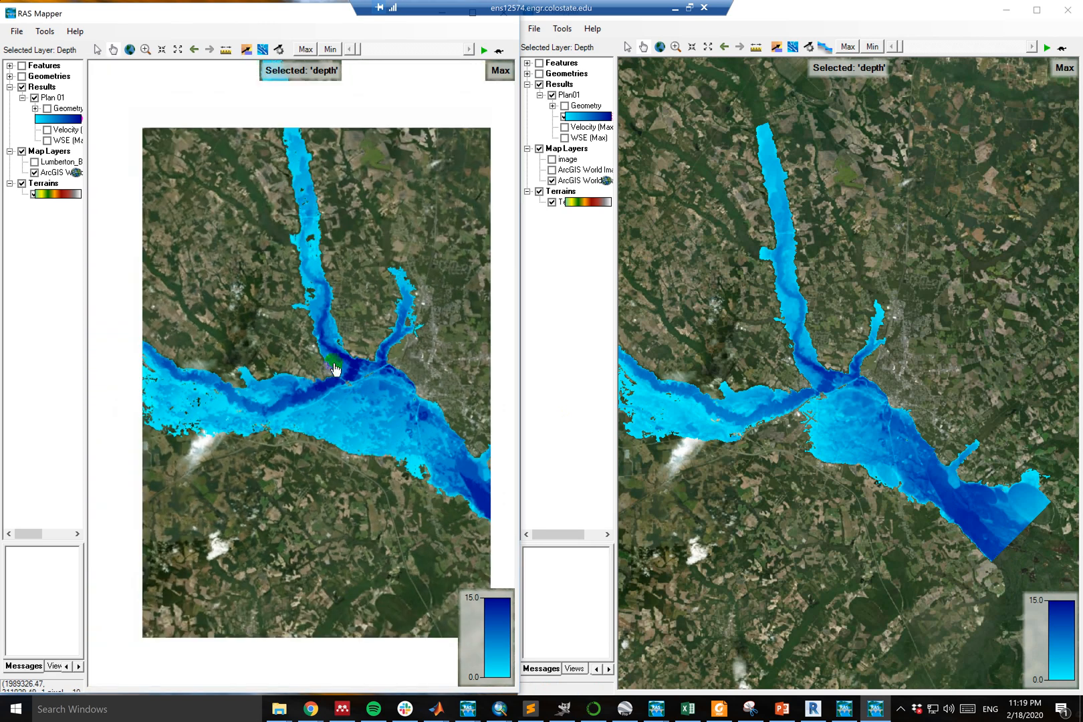
- Step Model1's depth results through 3 and 4 October 2016, ending at 03OCT2016 23:00:00, and examine the flood front along the highway embankment
click(353, 403)
drag(357, 54, 389, 48)
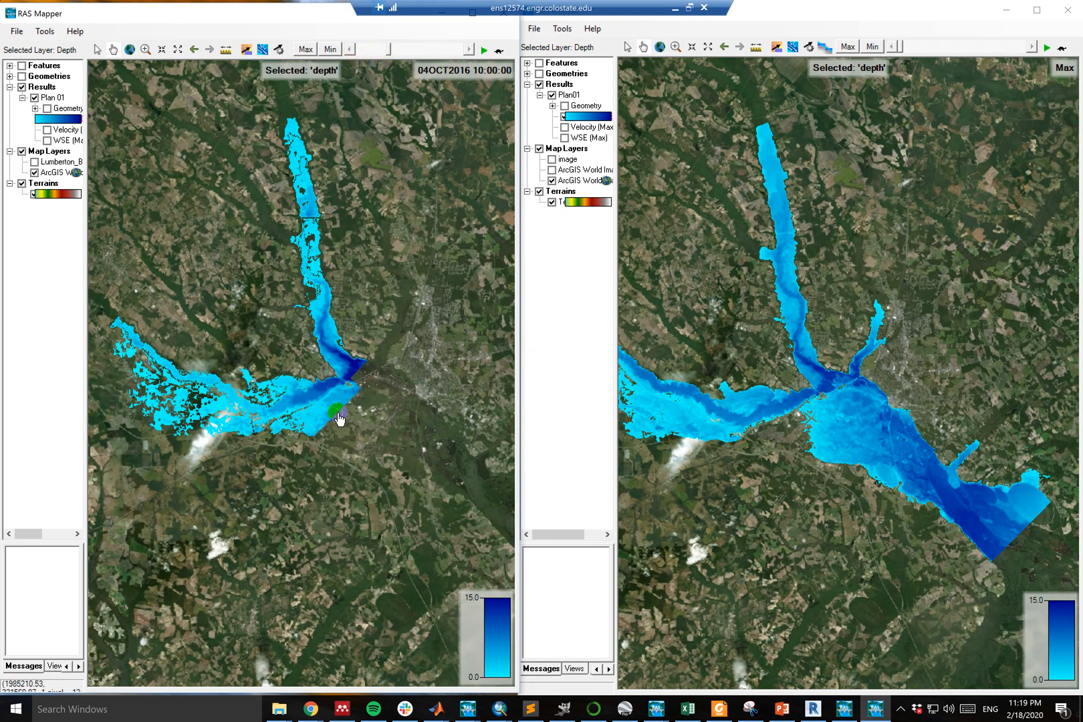
scroll(295, 462, down, 2)
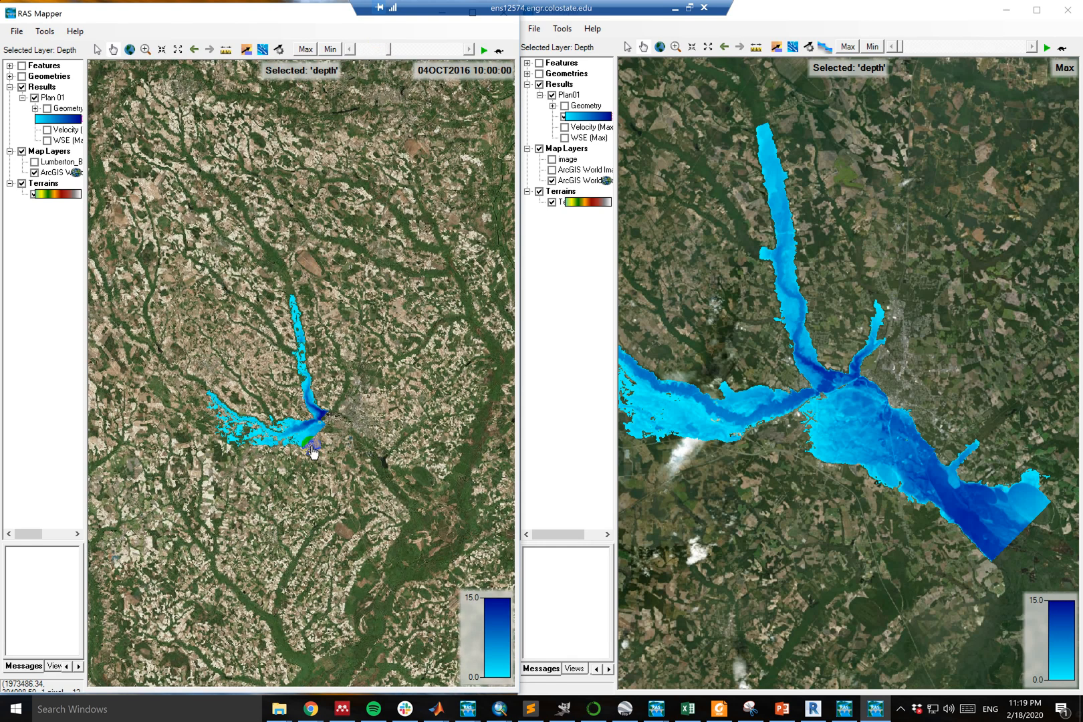
scroll(312, 452, up, 2)
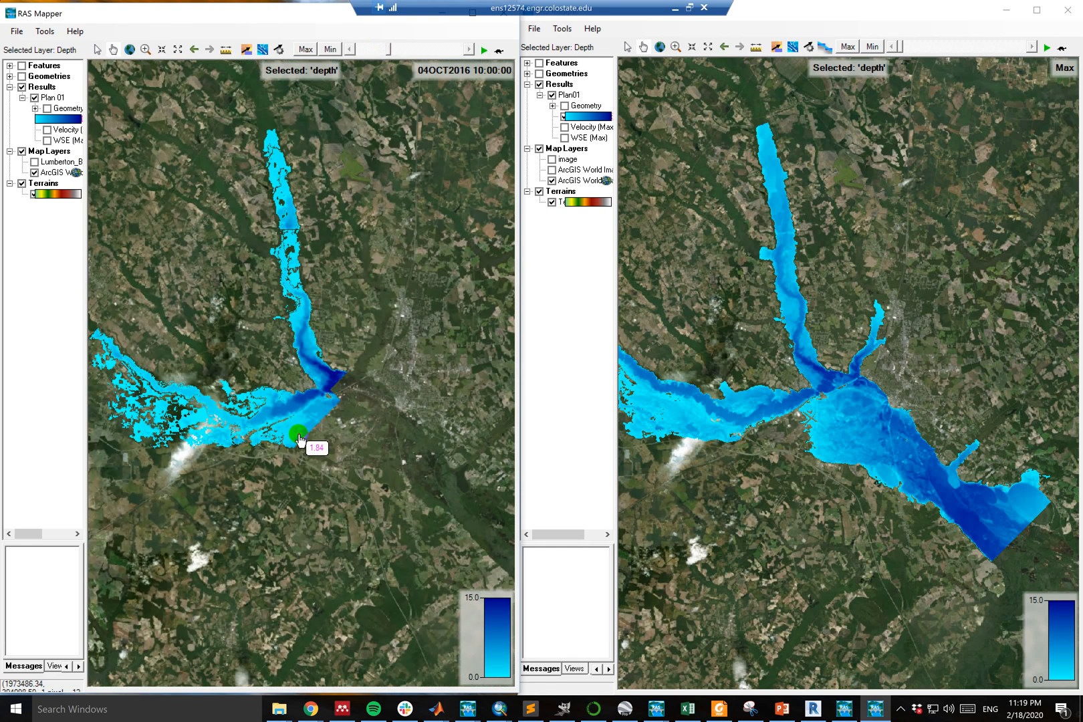
scroll(298, 439, up, 4)
scroll(299, 439, up, 1)
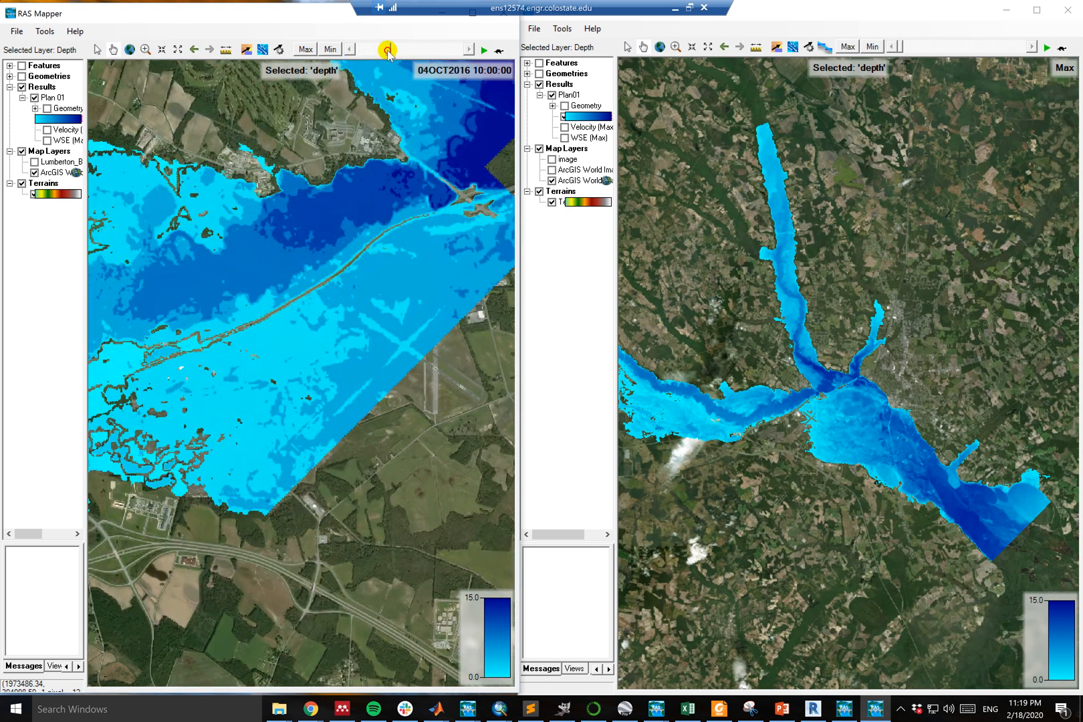
drag(386, 52, 383, 54)
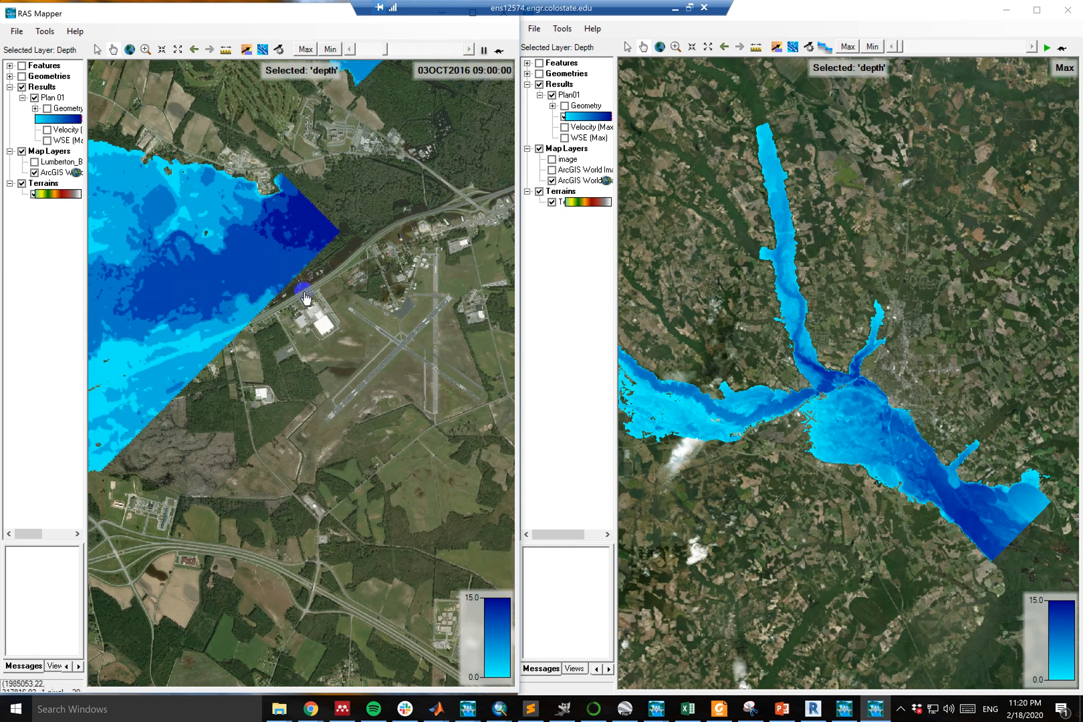
mouse_move(228, 347)
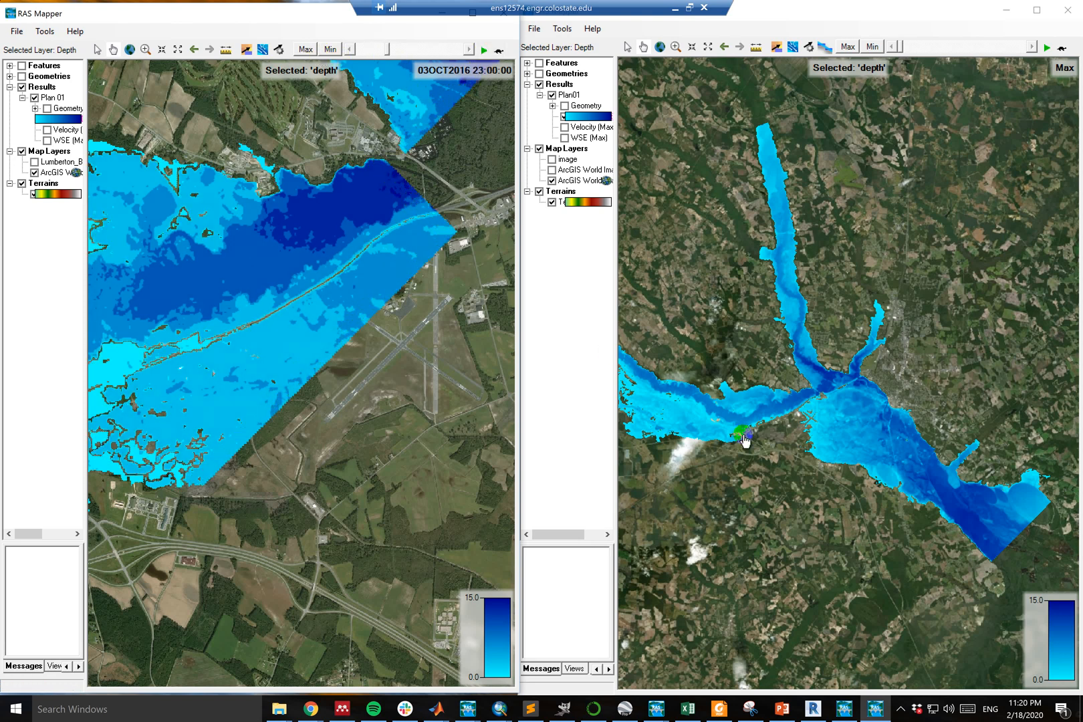
- Advance the Lumberton_Flood depth results to 02OCT2016 07:15:00 and examine the flooding around the highway interchange and airfield
click(900, 46)
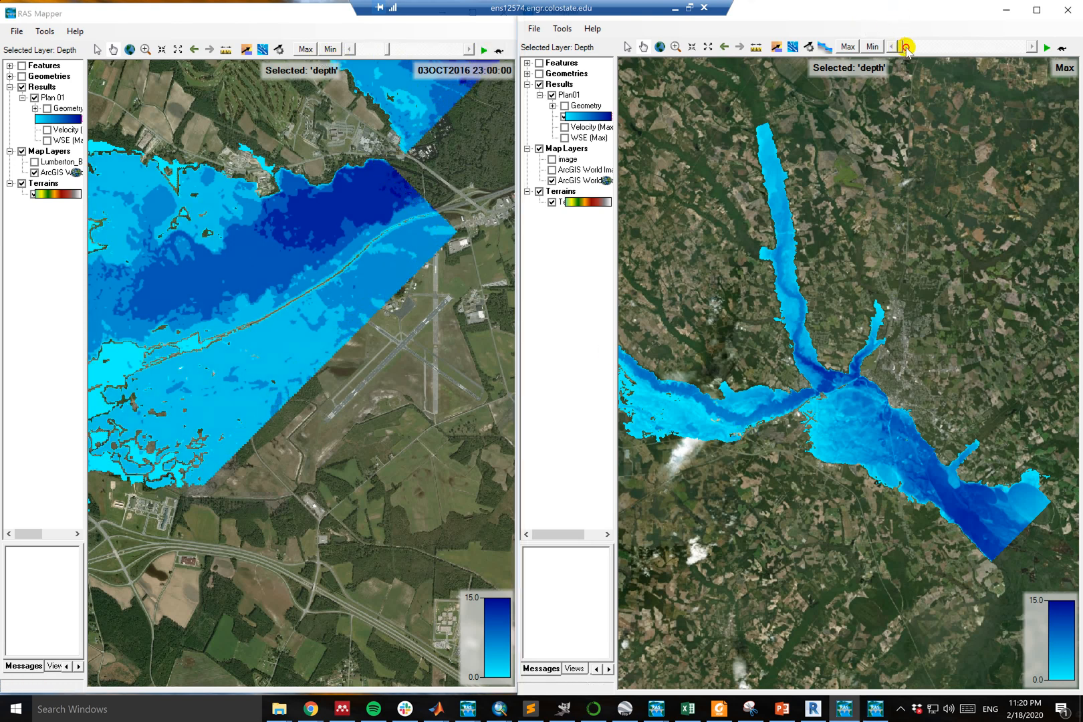
drag(908, 47, 927, 47)
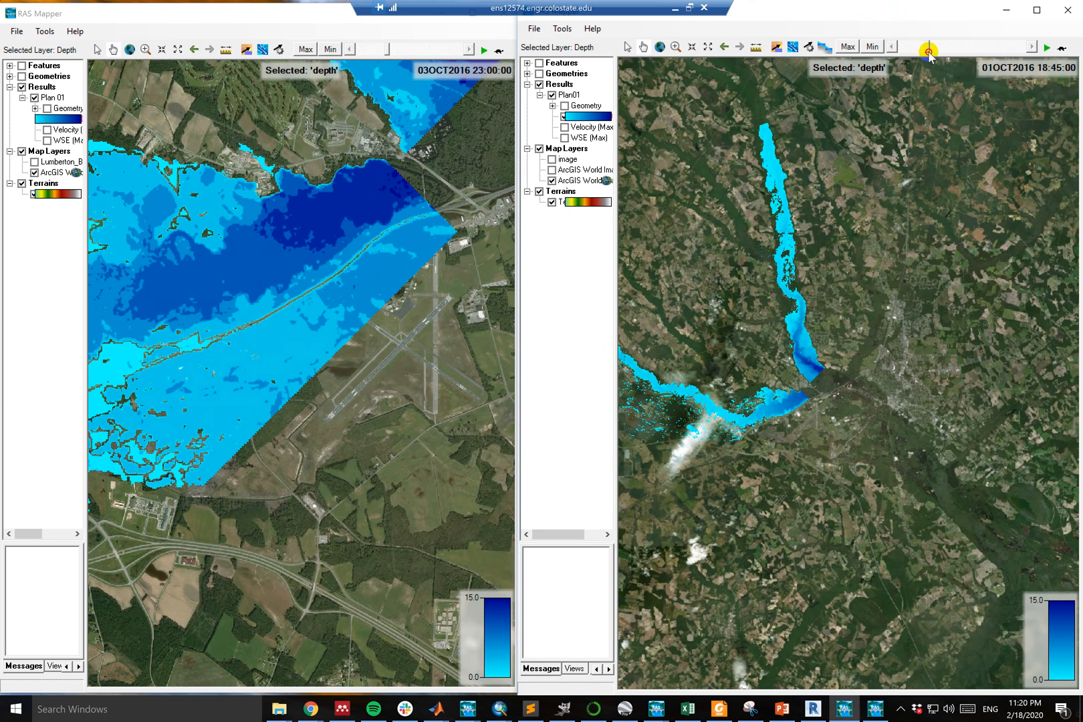
scroll(796, 430, up, 3)
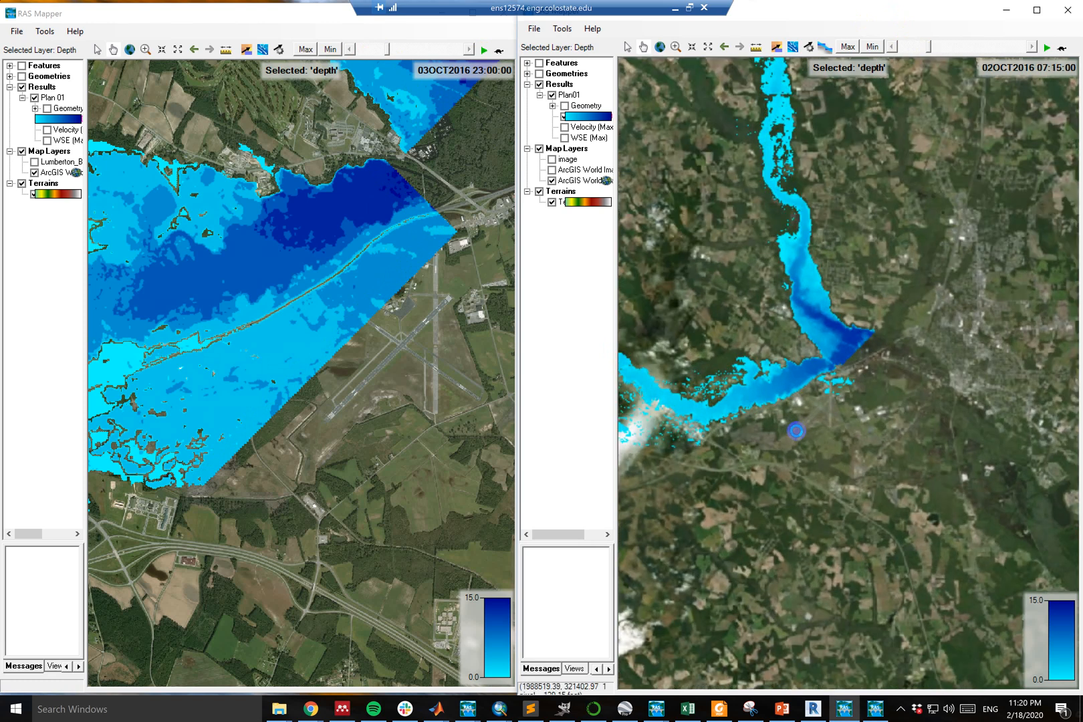
scroll(792, 430, up, 1)
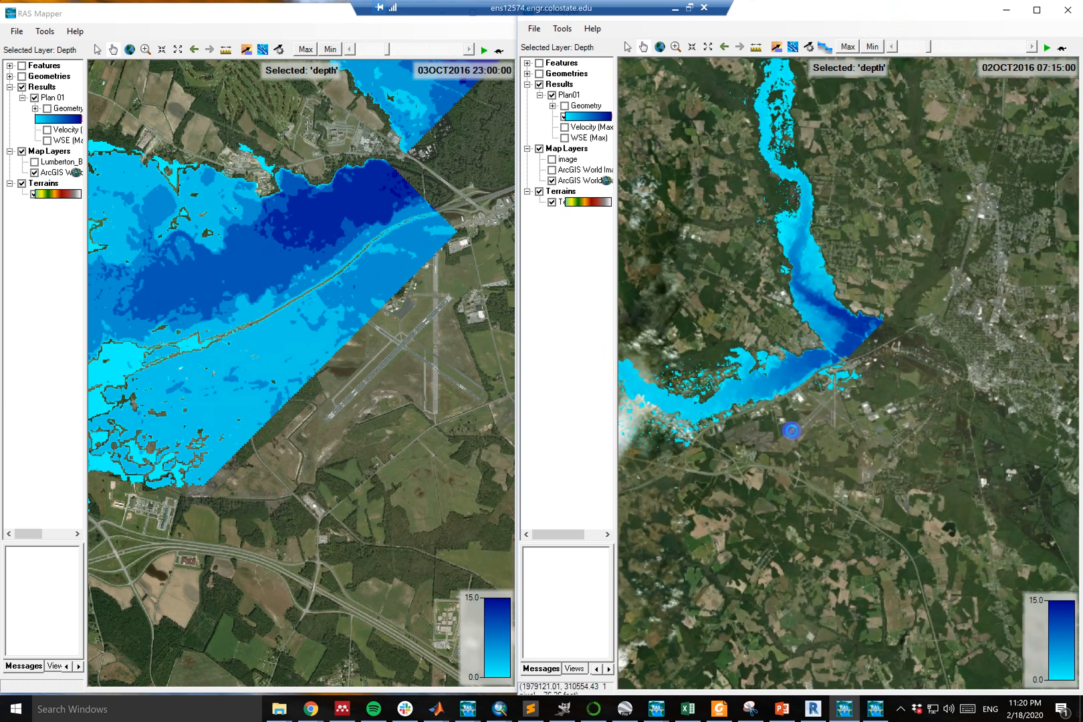
scroll(791, 430, up, 2)
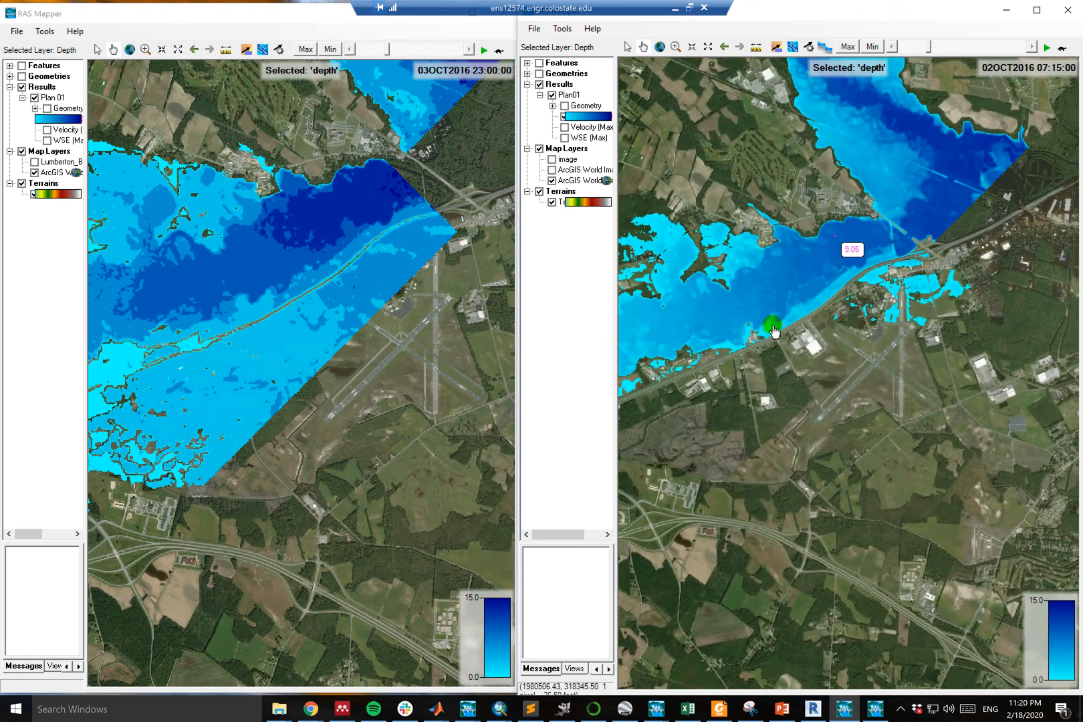
scroll(777, 360, up, 1)
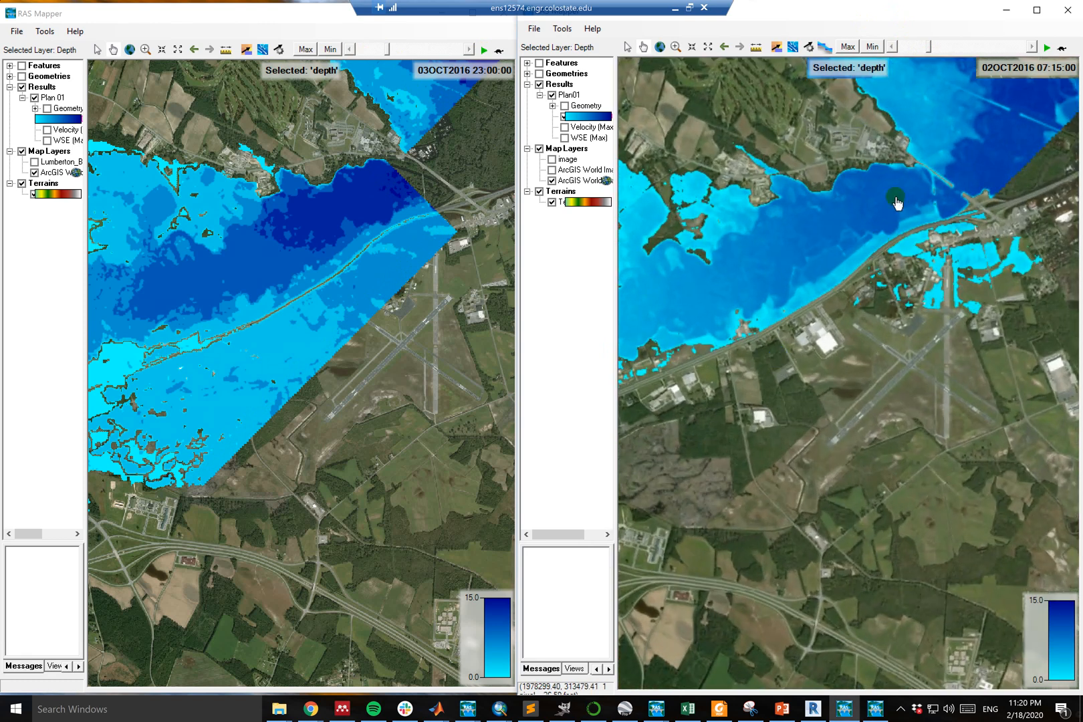
- Rewind the Lumberton_Flood depth results to 01OCT2016 03:30:00 and animate the depth results of both models side by side
drag(929, 47, 926, 46)
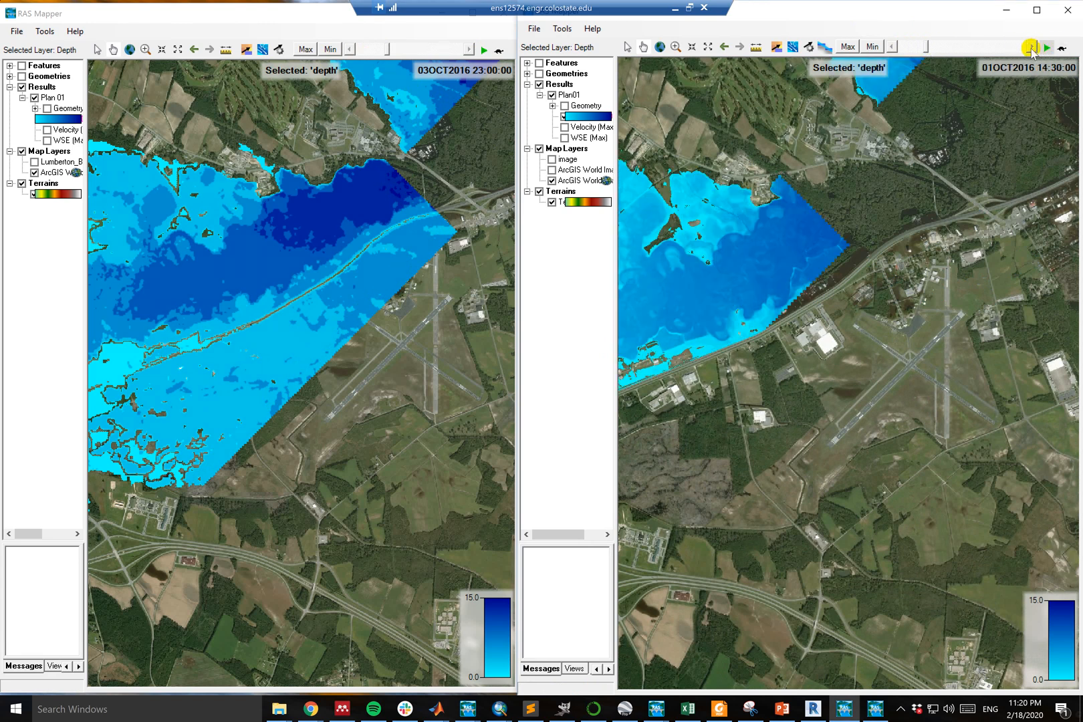
drag(927, 46, 929, 52)
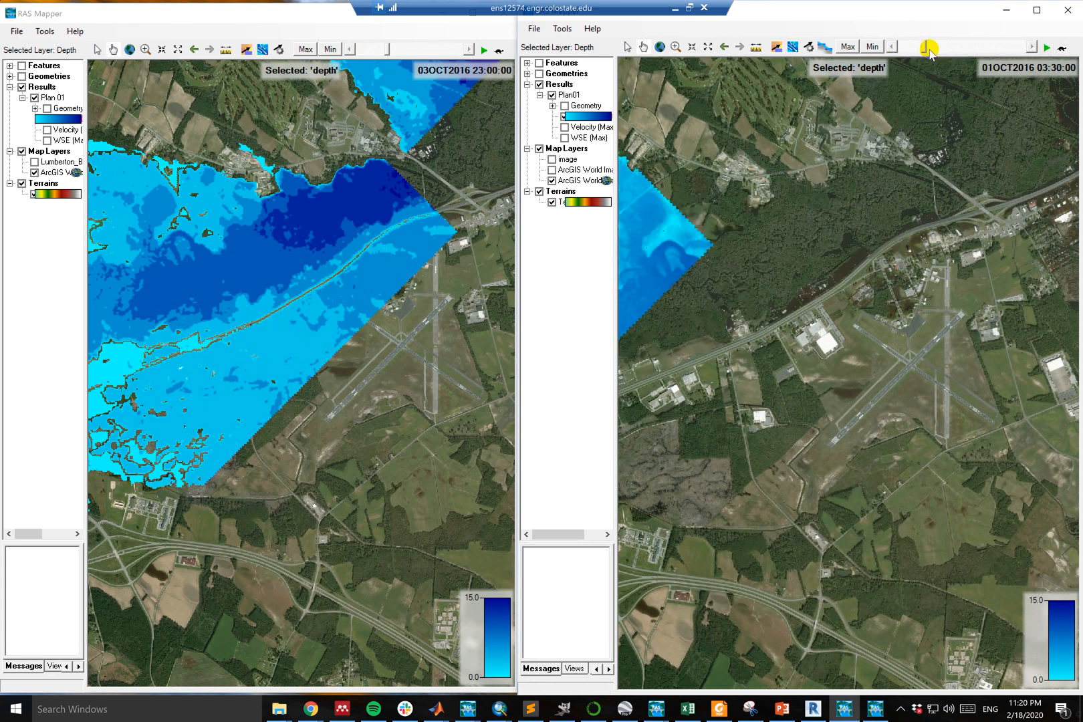
click(1043, 48)
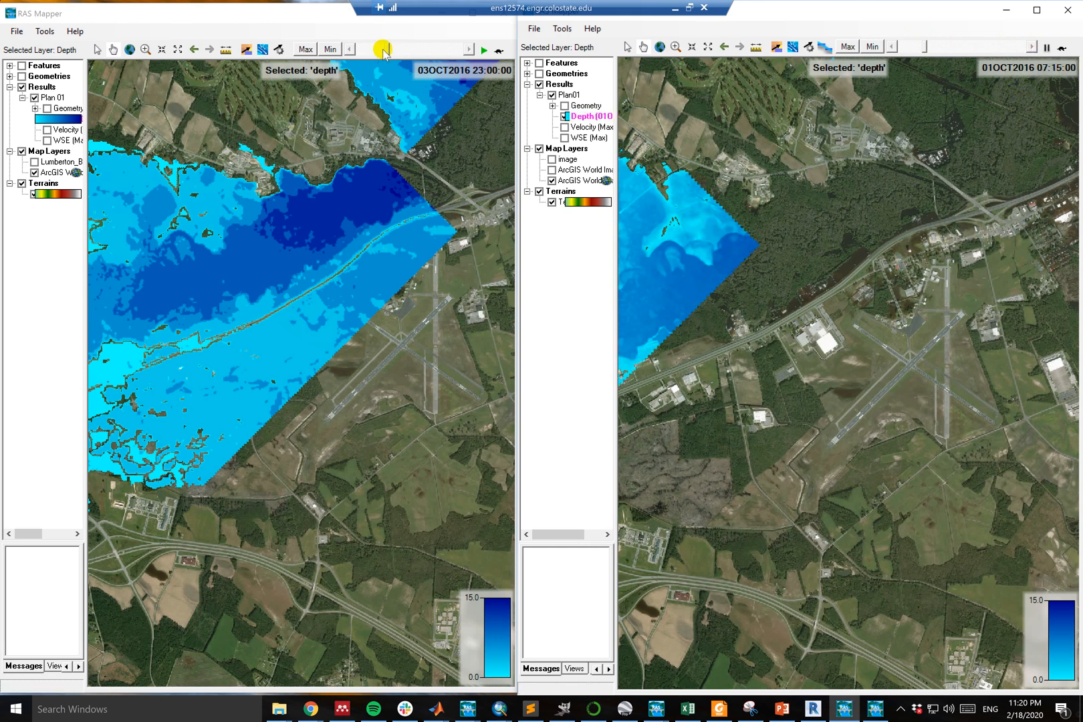
click(382, 48)
click(483, 50)
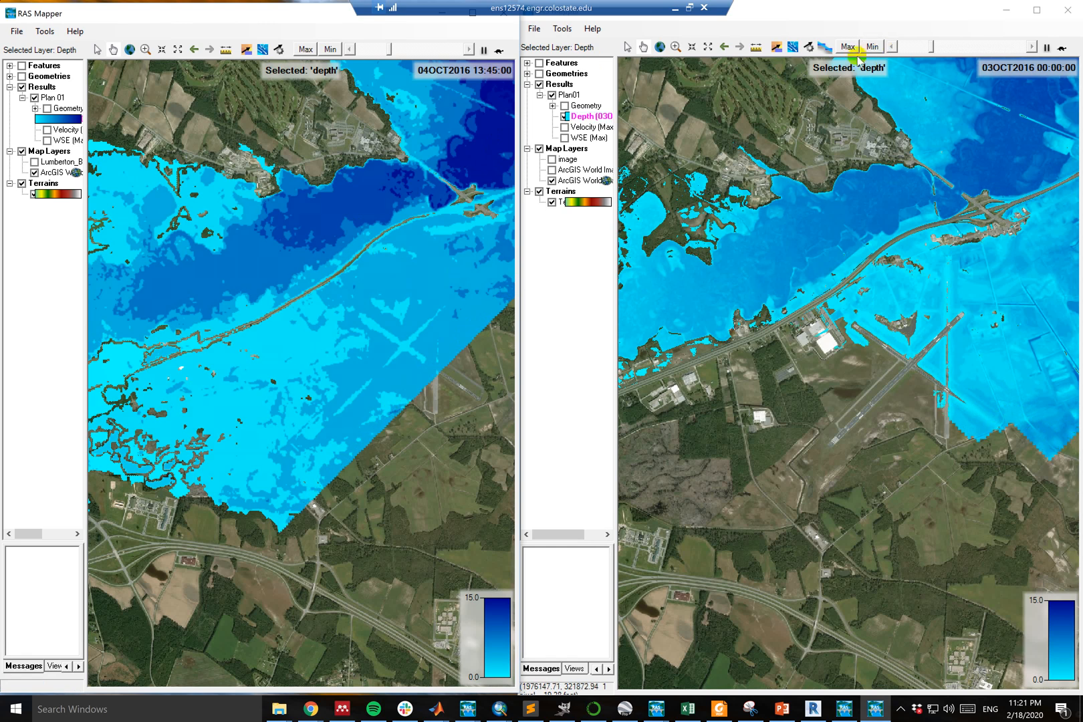
- Stop the depth animations and return both models' maps to the maximum depth profile
click(1047, 46)
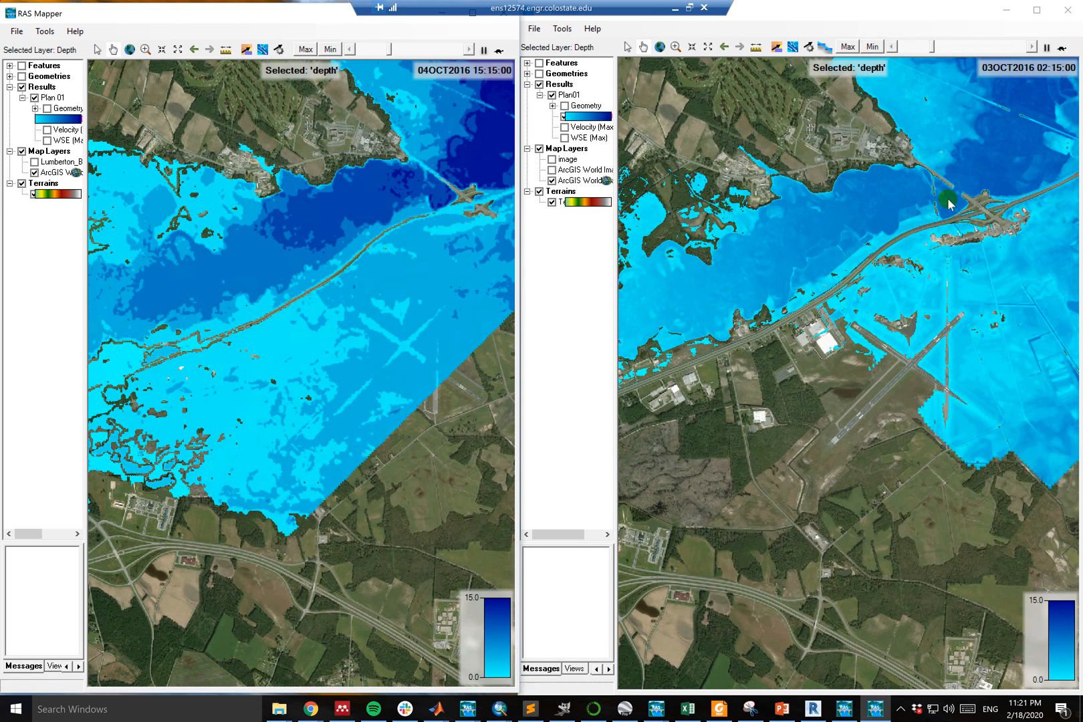
click(848, 46)
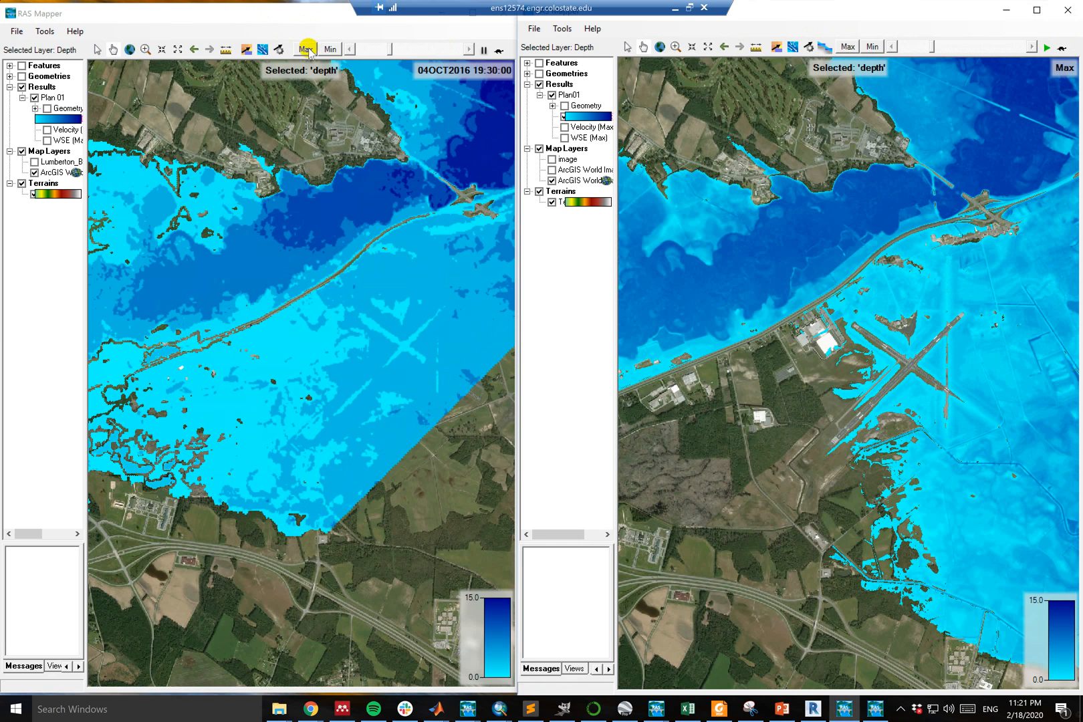
click(306, 49)
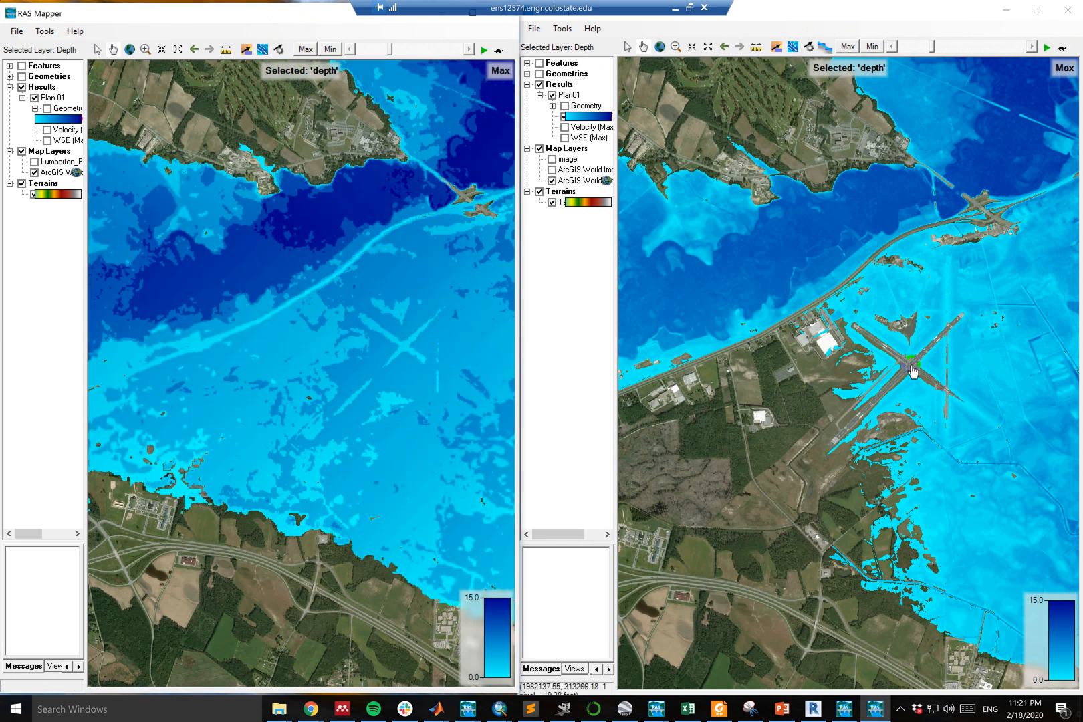
- Compare the maximum depths of the two models around the airfield and interchange, and inspect Lumberton_Flood's depths farther east and south of the highway
mouse_move(403, 347)
drag(992, 273, 881, 364)
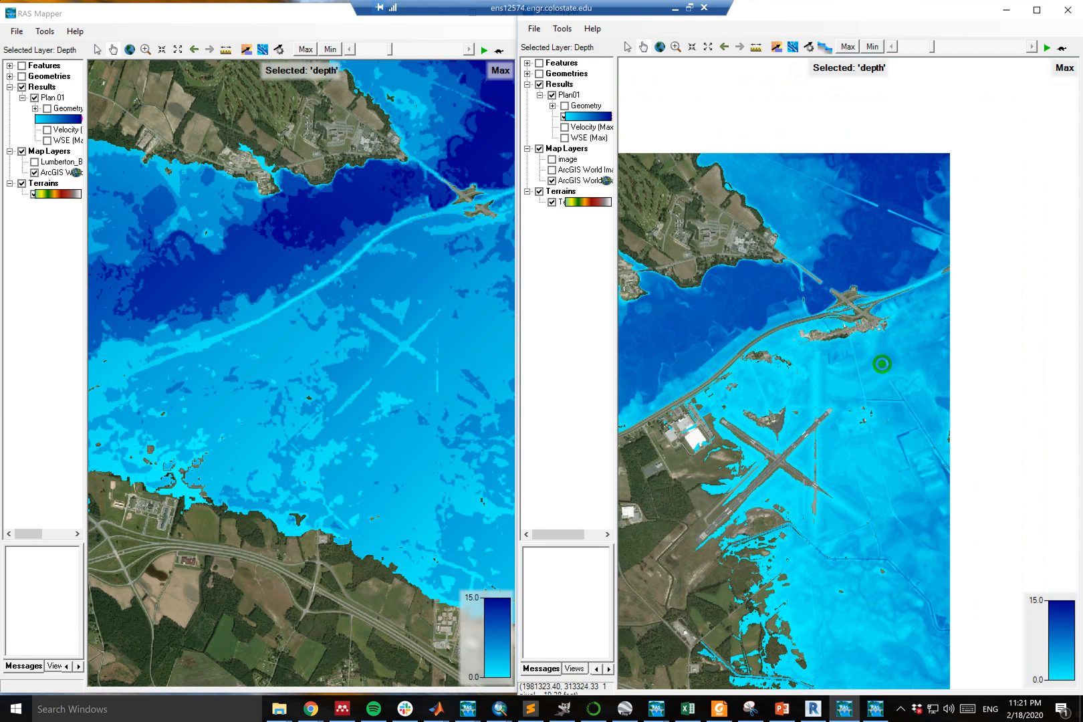
mouse_move(877, 254)
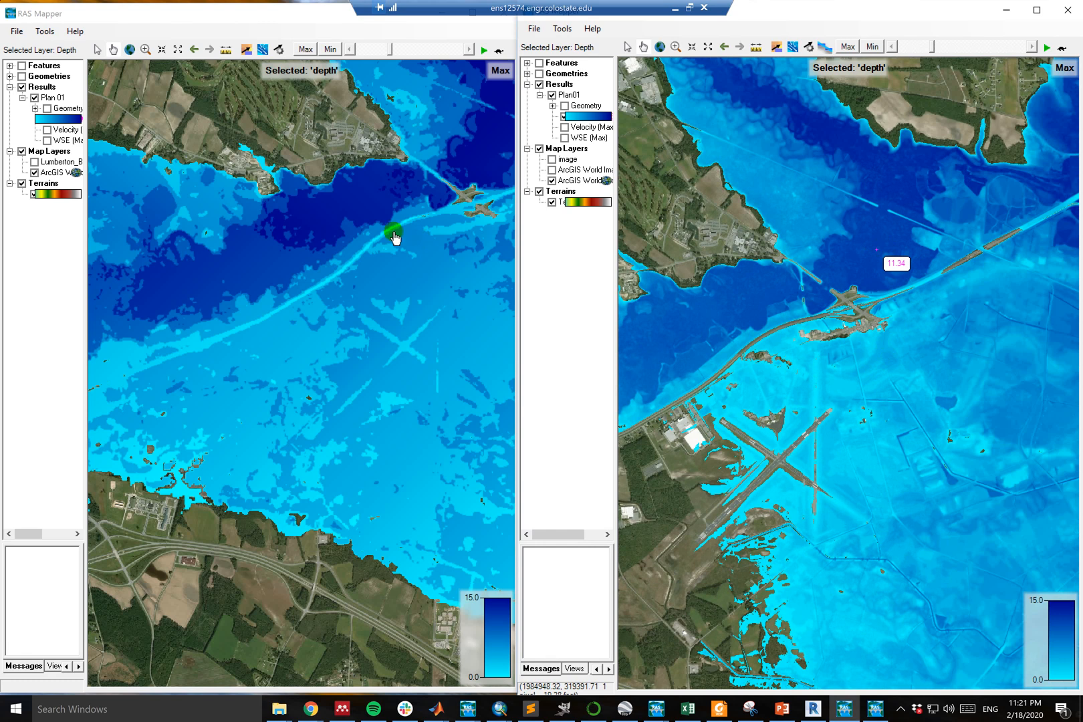
mouse_move(367, 208)
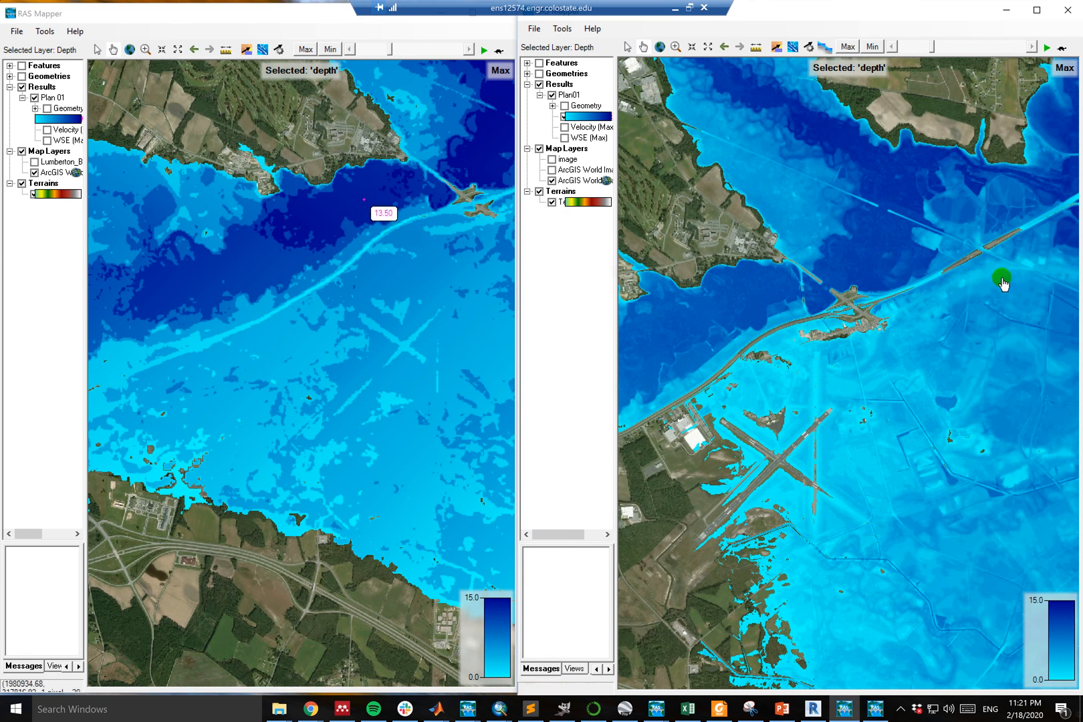
mouse_move(1000, 283)
drag(1001, 284, 859, 277)
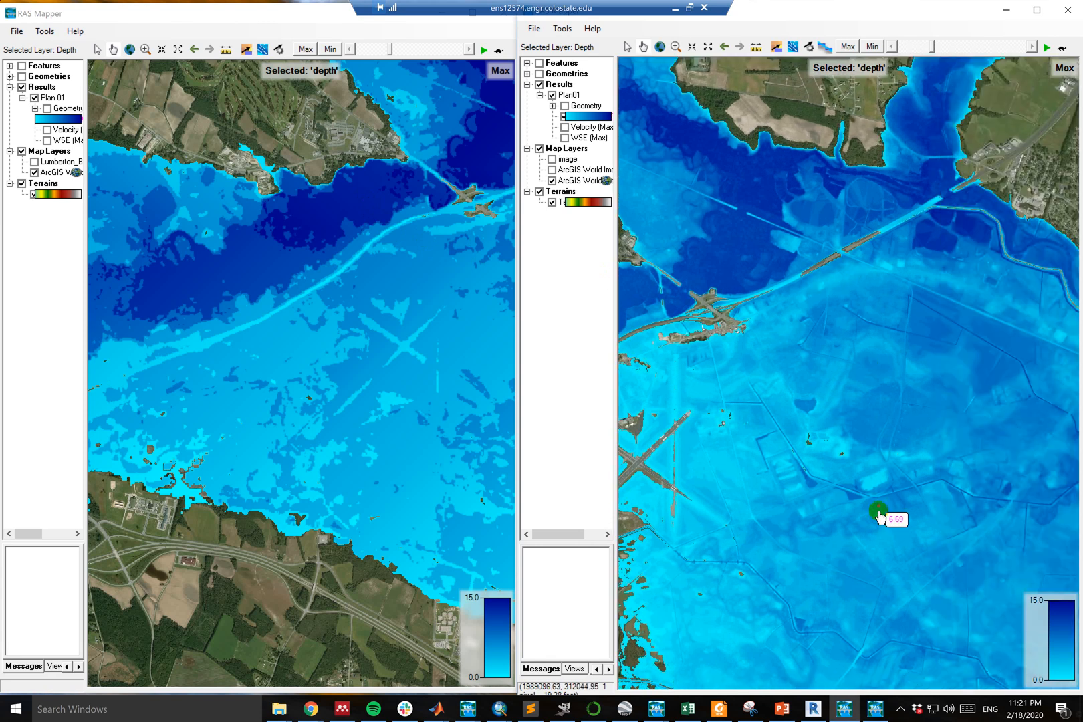
drag(844, 397, 853, 369)
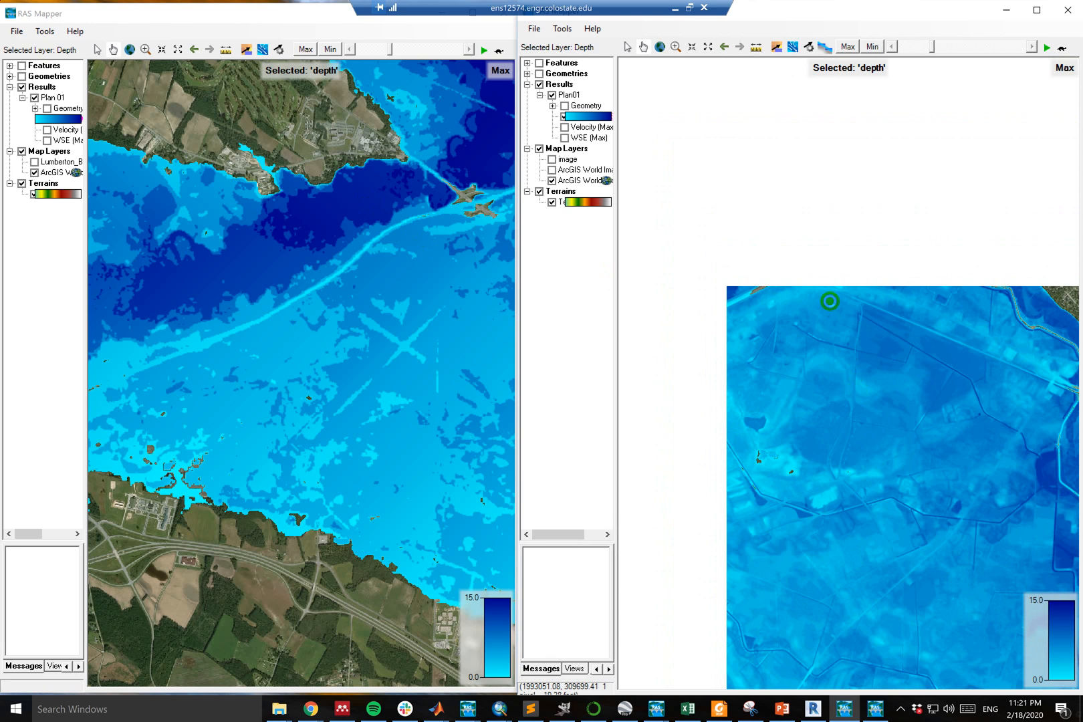
- Advance the coarser-terrain model's depth results from 04OCT2016 22:00:00 and examine the flooding around the highway interchange in both models
scroll(785, 278, up, 3)
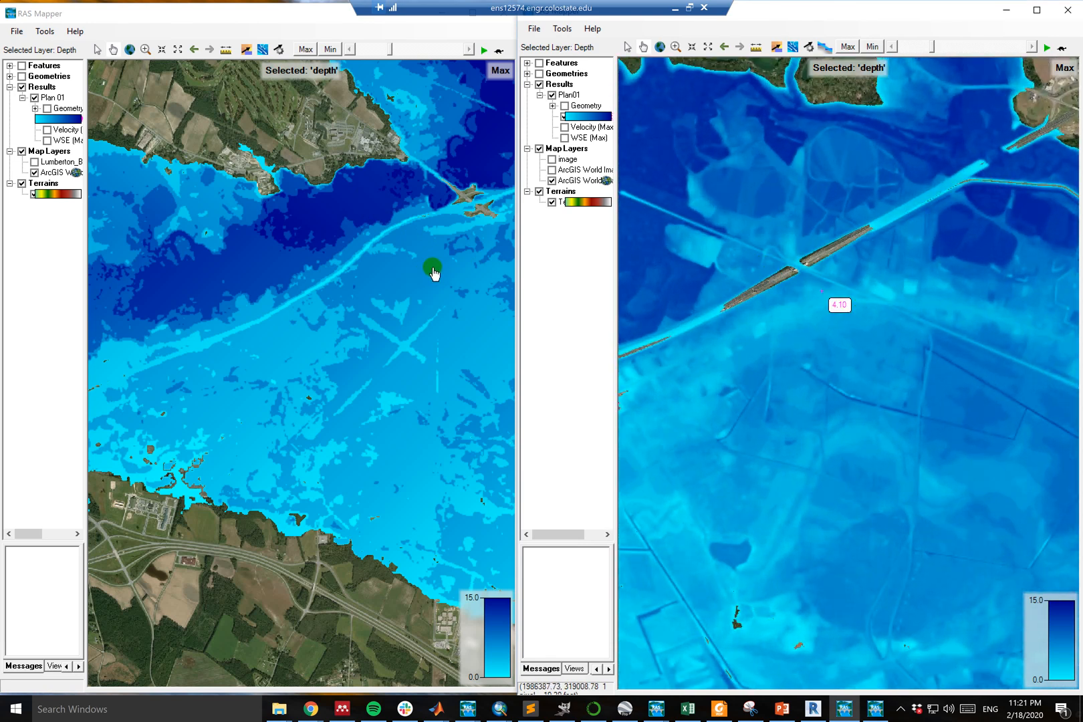
click(395, 298)
scroll(399, 302, down, 1)
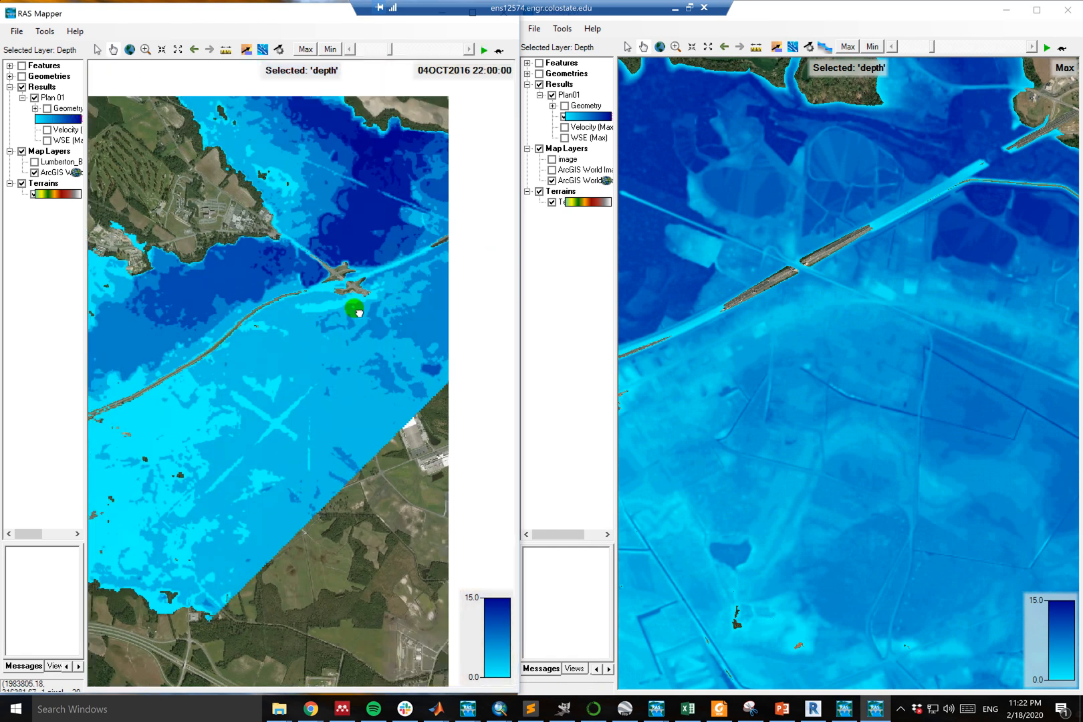
click(306, 49)
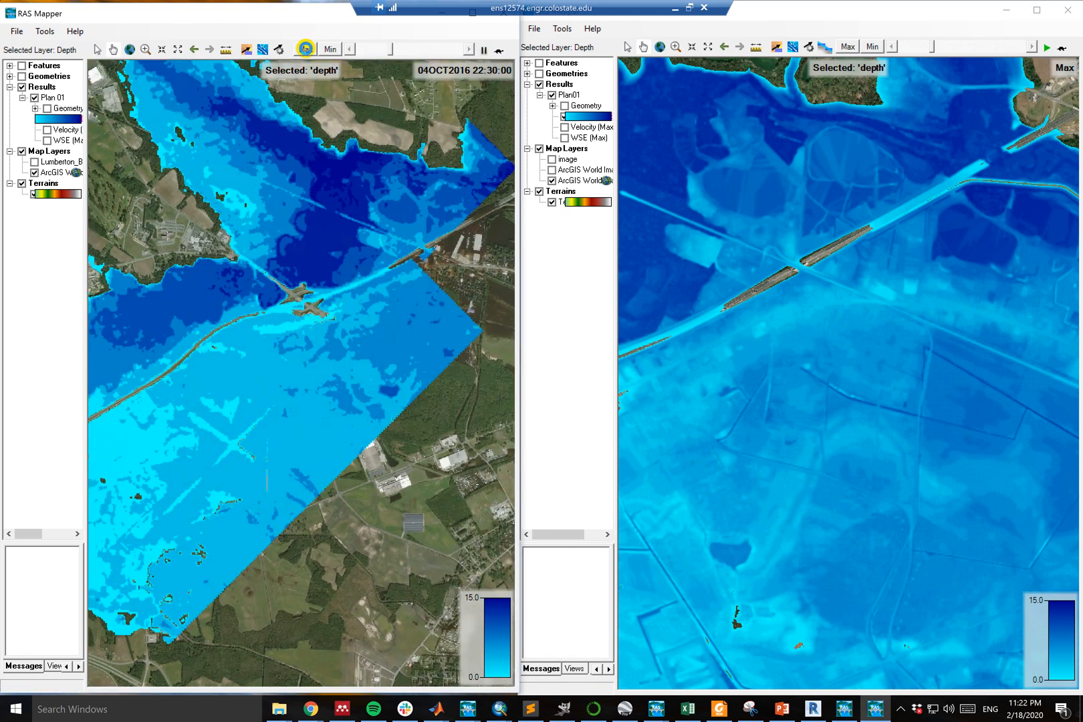
scroll(435, 254, up, 1)
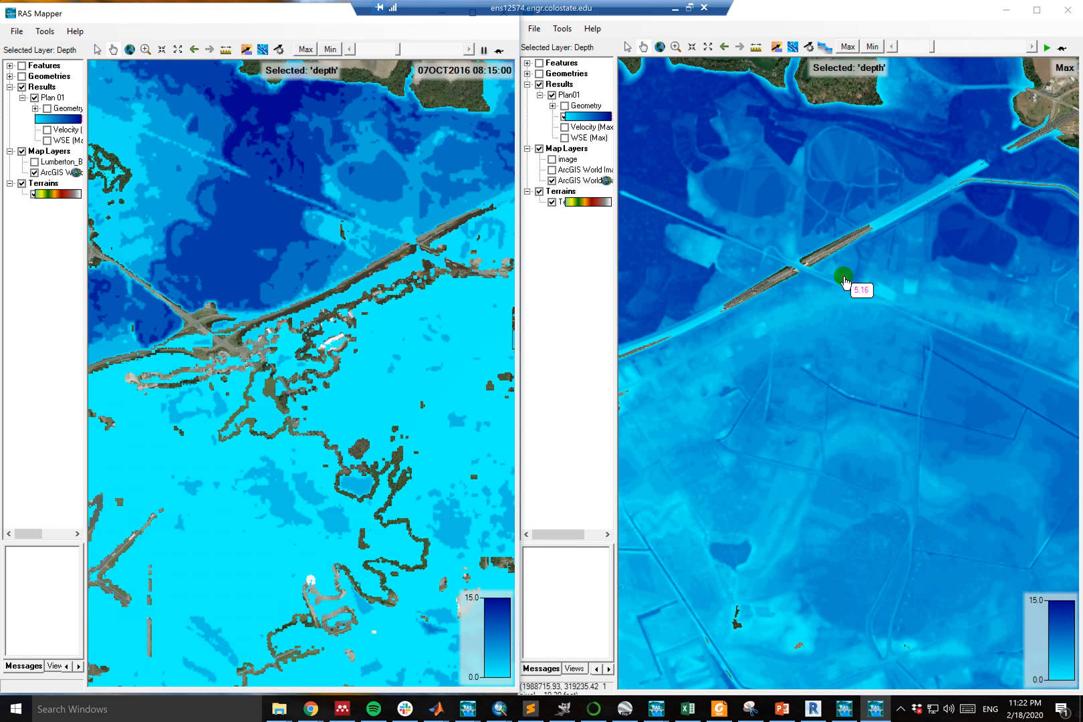
- Examine the detailed-terrain model's maximum depths up close along the highway embankment and across its entire inundation extent
scroll(848, 362, up, 2)
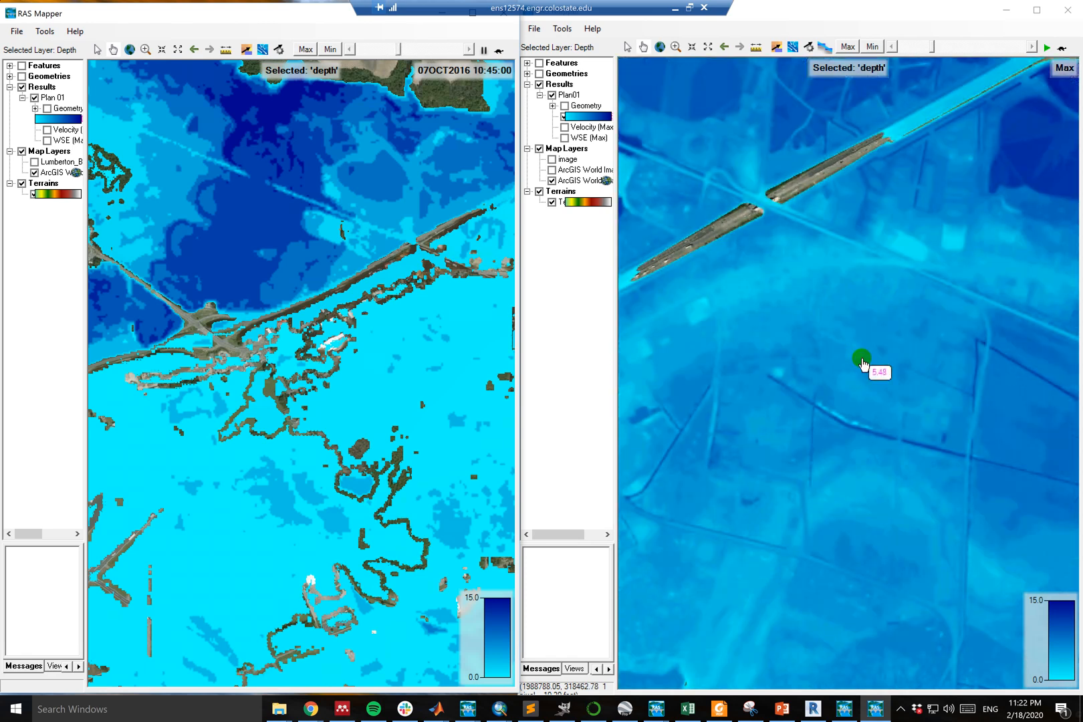
scroll(862, 363, up, 1)
scroll(790, 229, up, 2)
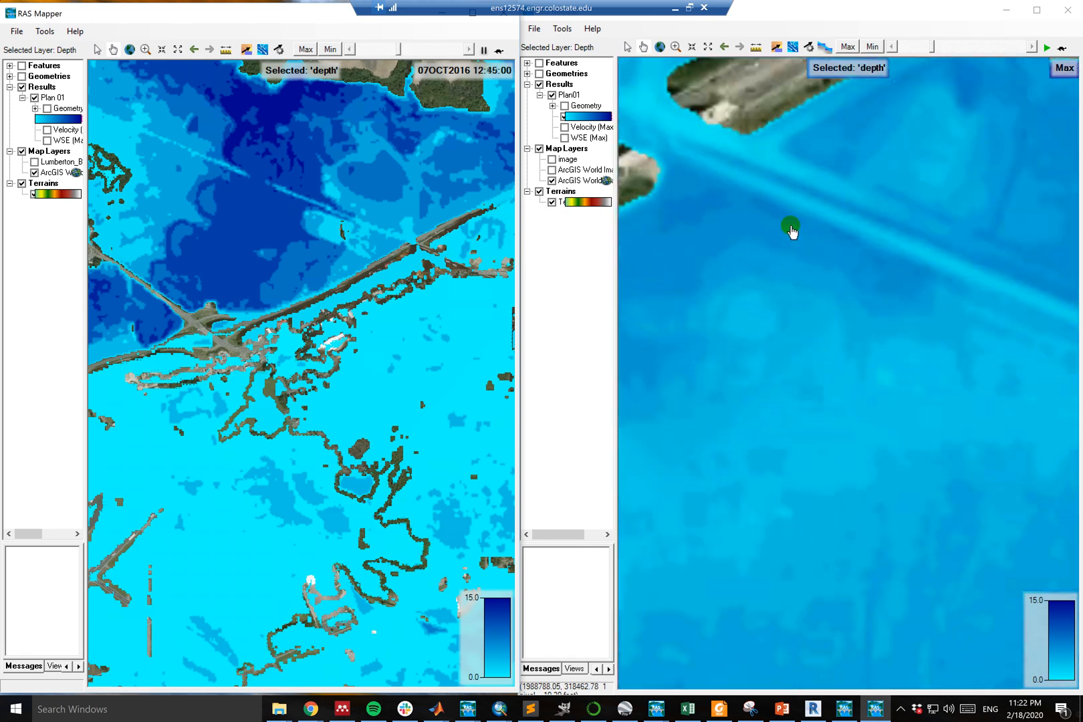
scroll(791, 230, down, 2)
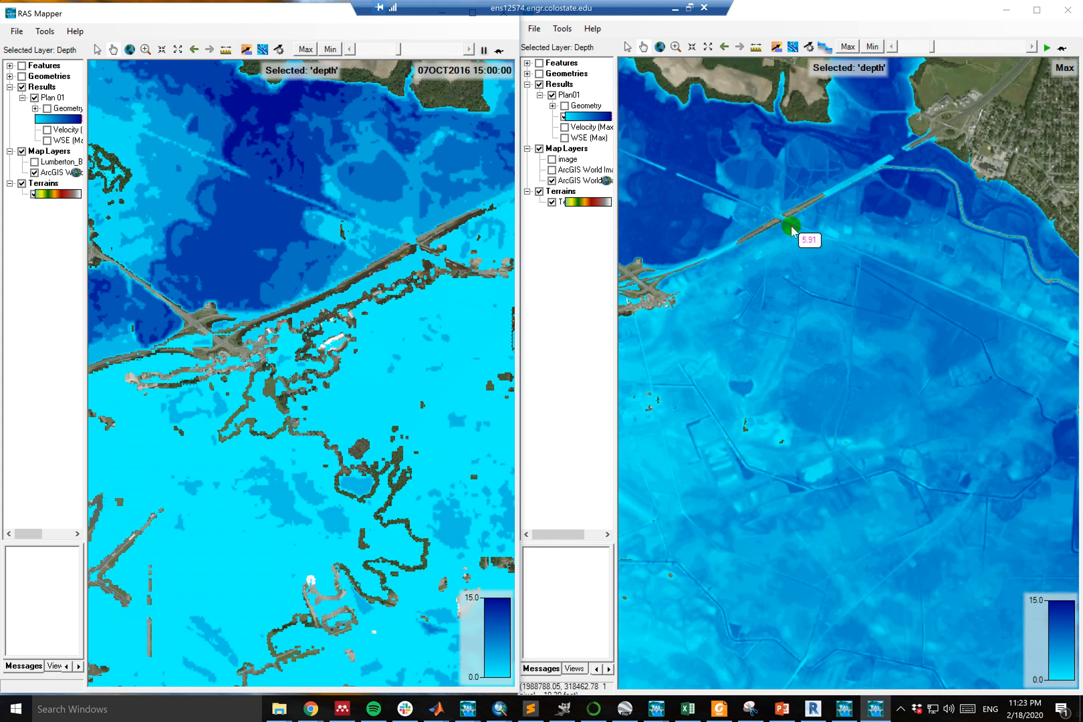
scroll(791, 227, down, 1)
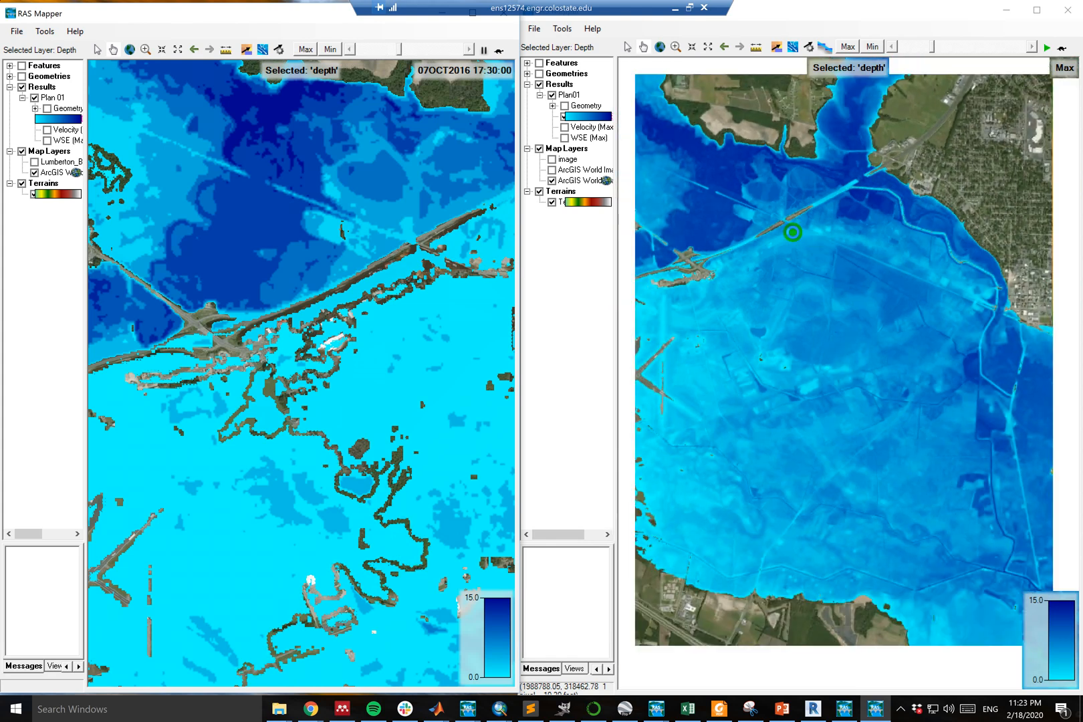
scroll(812, 234, down, 2)
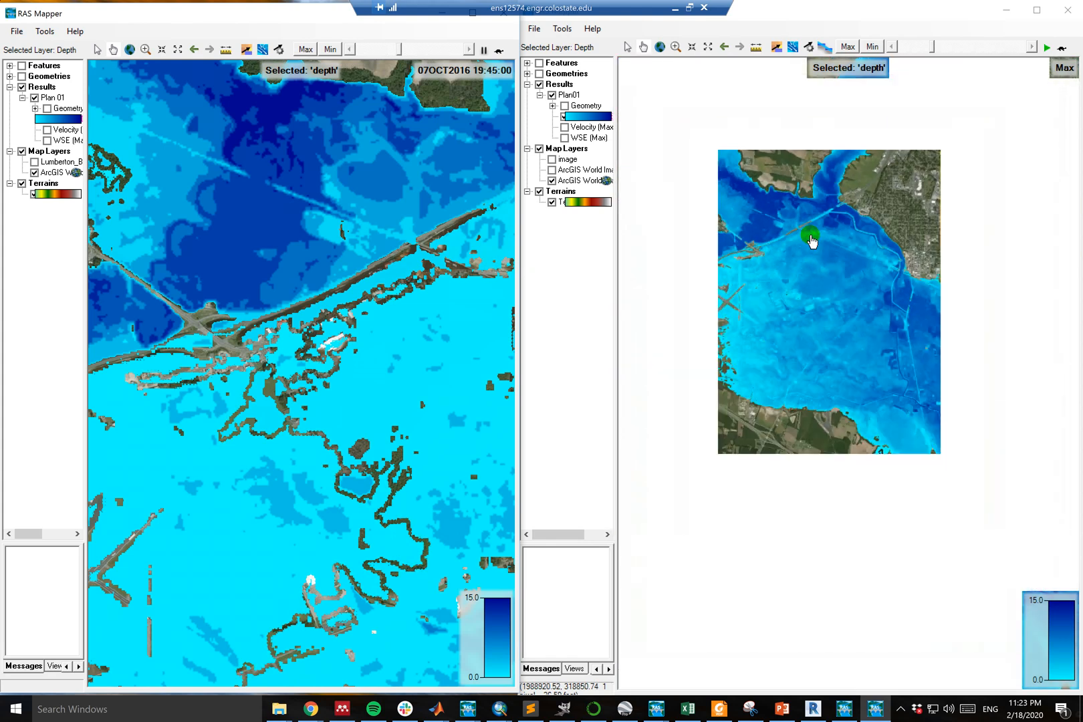
scroll(352, 302, down, 2)
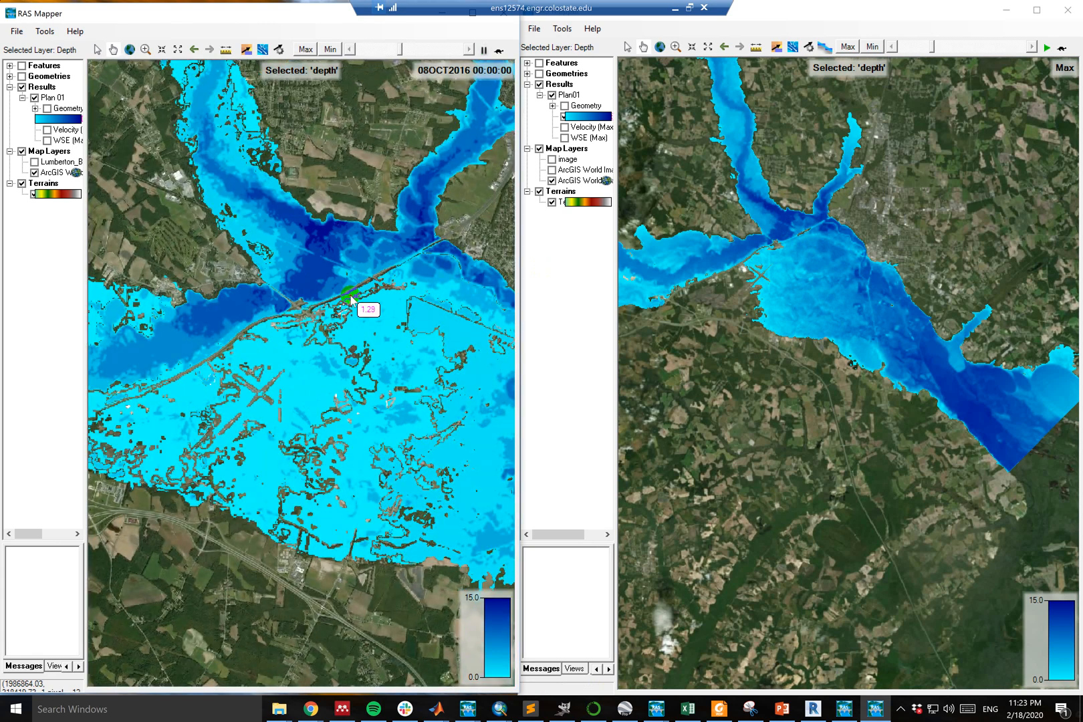
- Show the coarser-terrain model's maximum depth profile and compare its overall inundation extent with the other model
scroll(352, 299, down, 2)
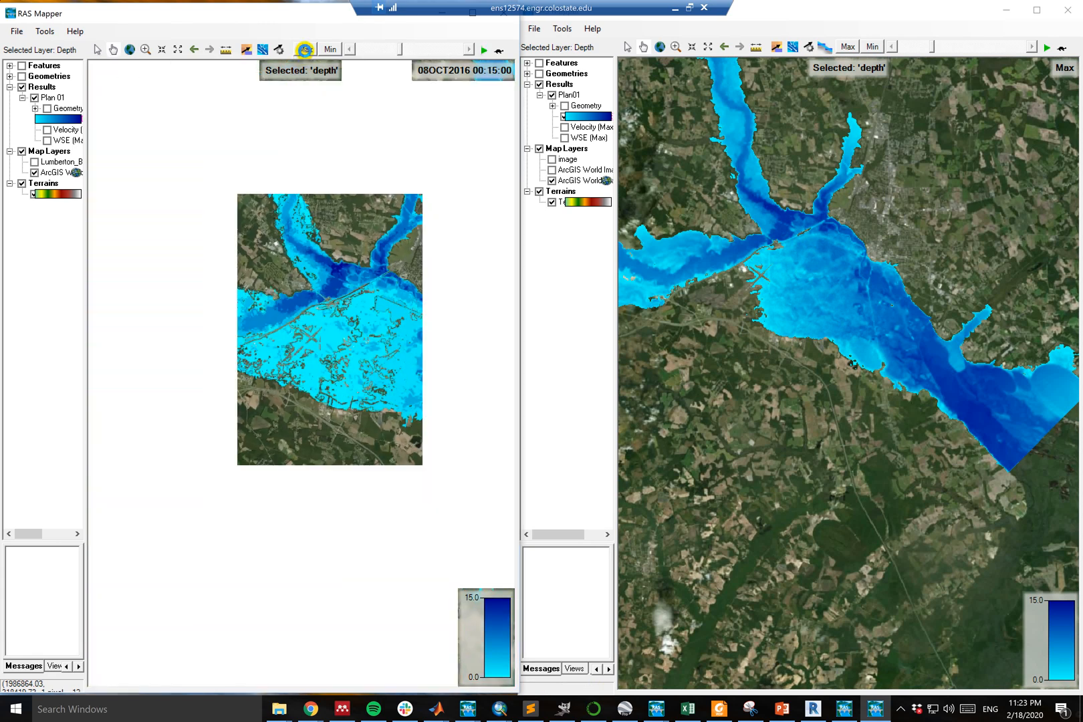
click(305, 50)
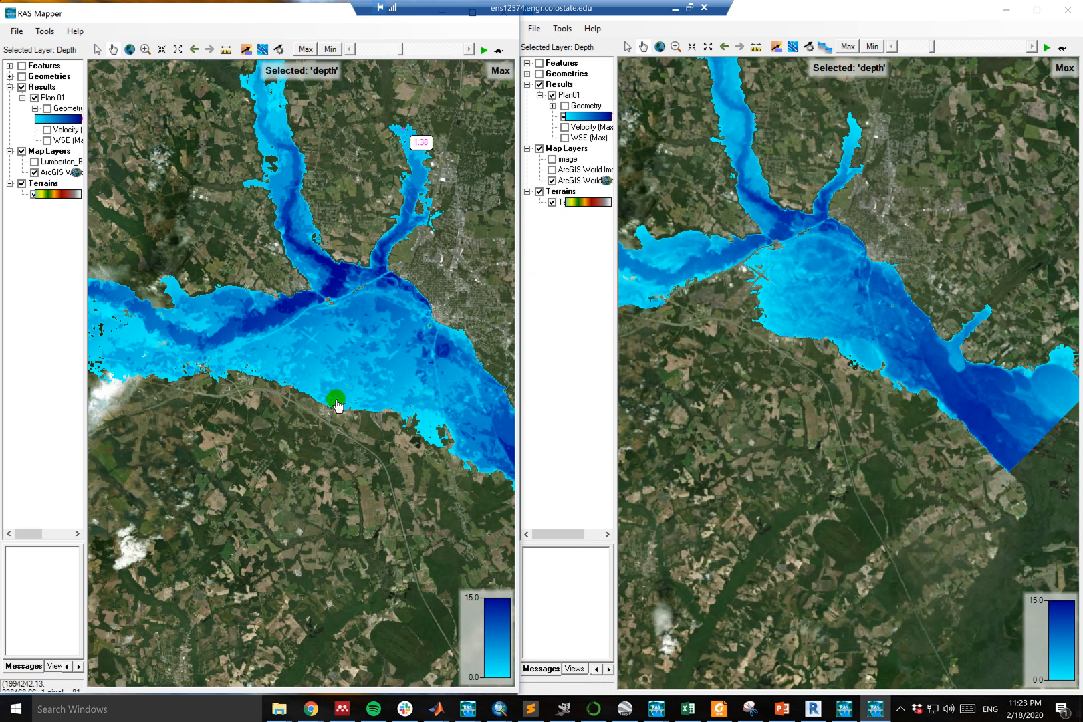
scroll(351, 415, down, 1)
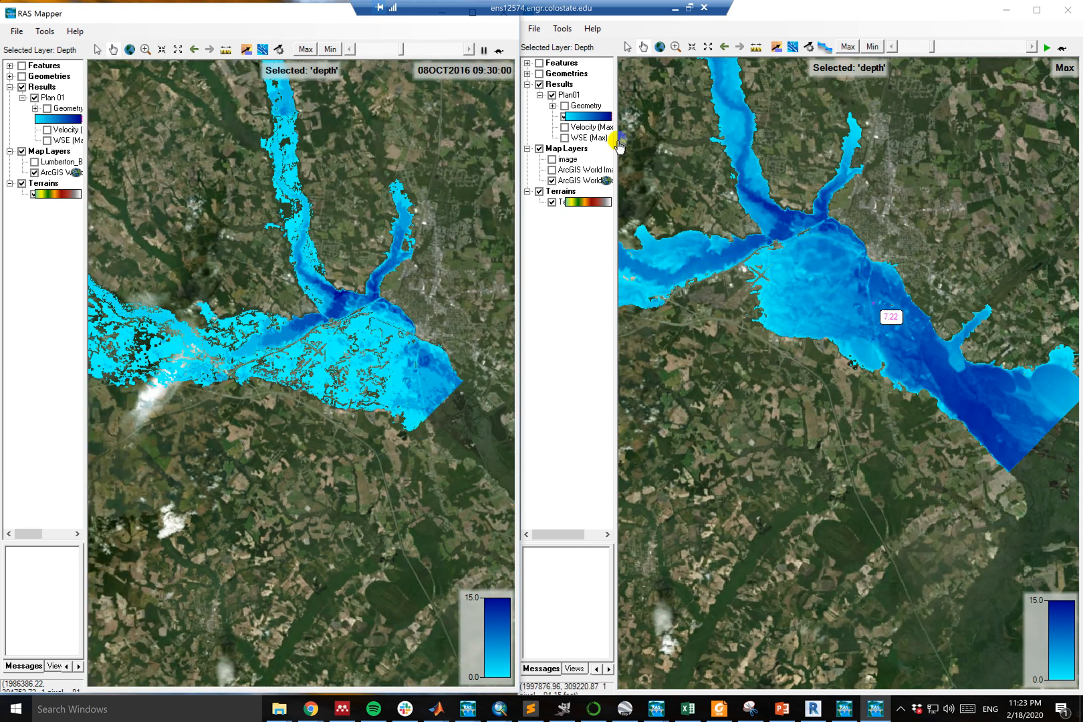
- Hide the ArcGIS World base maps and the plan results in both models, leaving only their terrain layers displayed
click(552, 181)
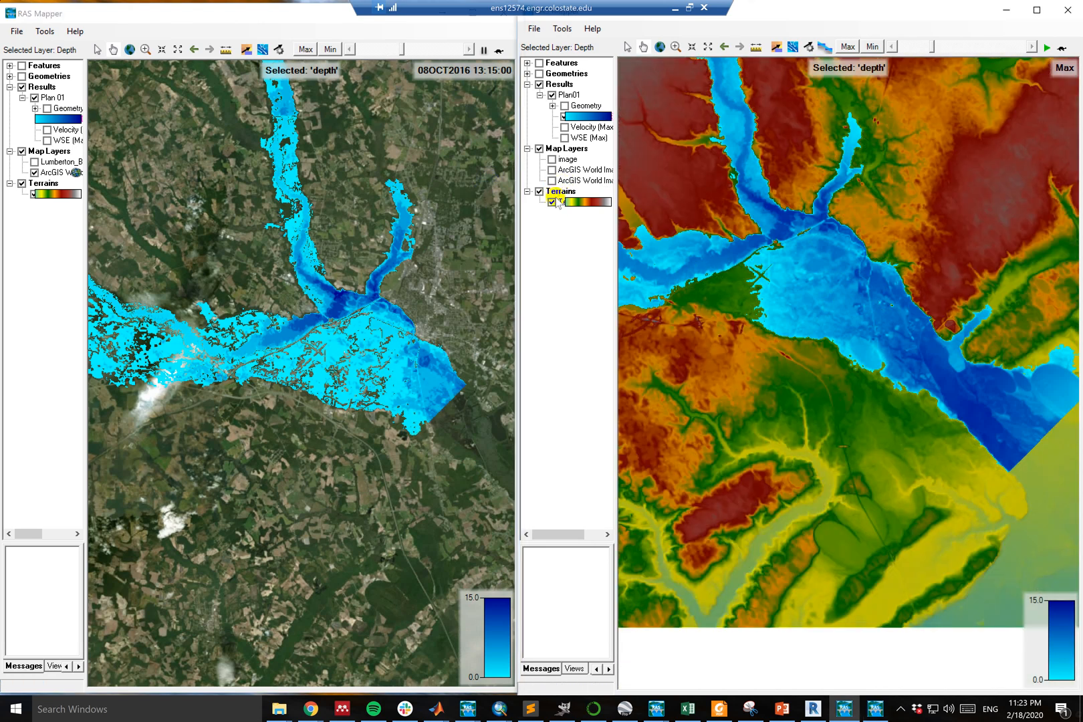
click(552, 96)
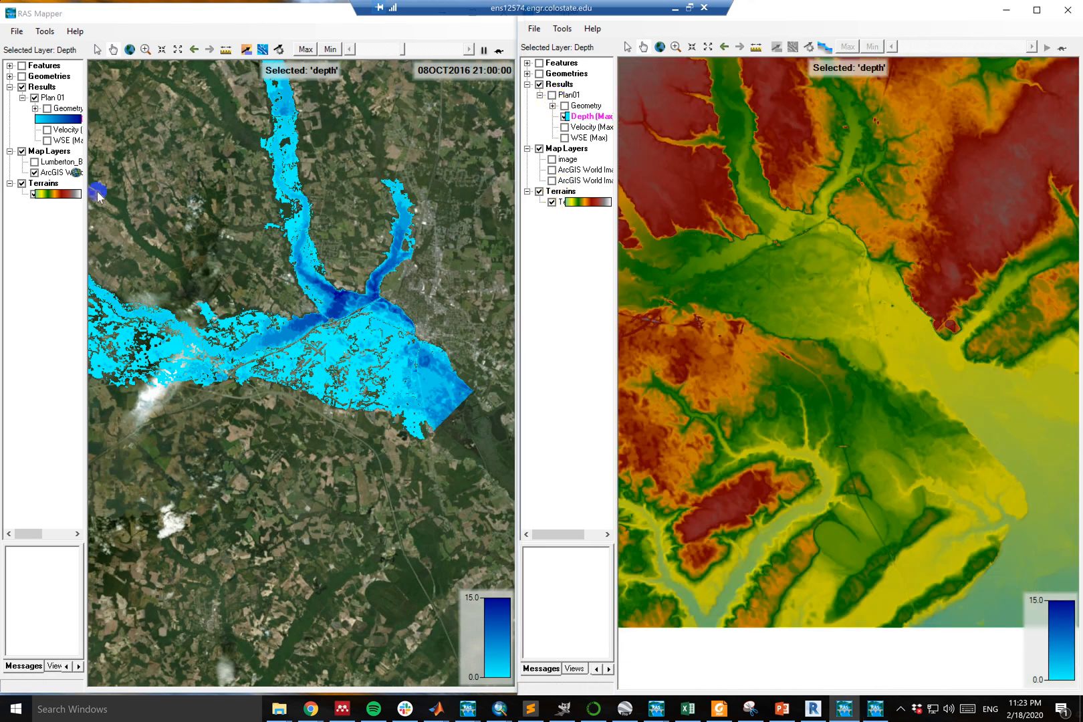
click(34, 118)
click(34, 97)
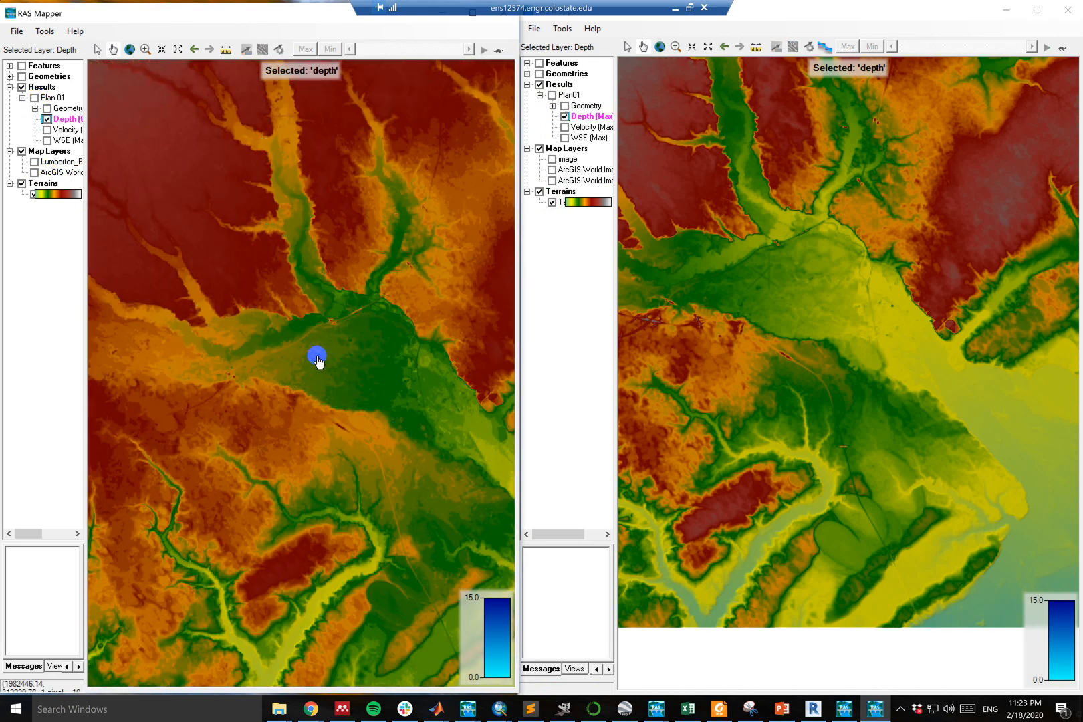
- Compare the terrain detail of the two models up close along the highway embankment and the surrounding floodplain
scroll(285, 348, down, 3)
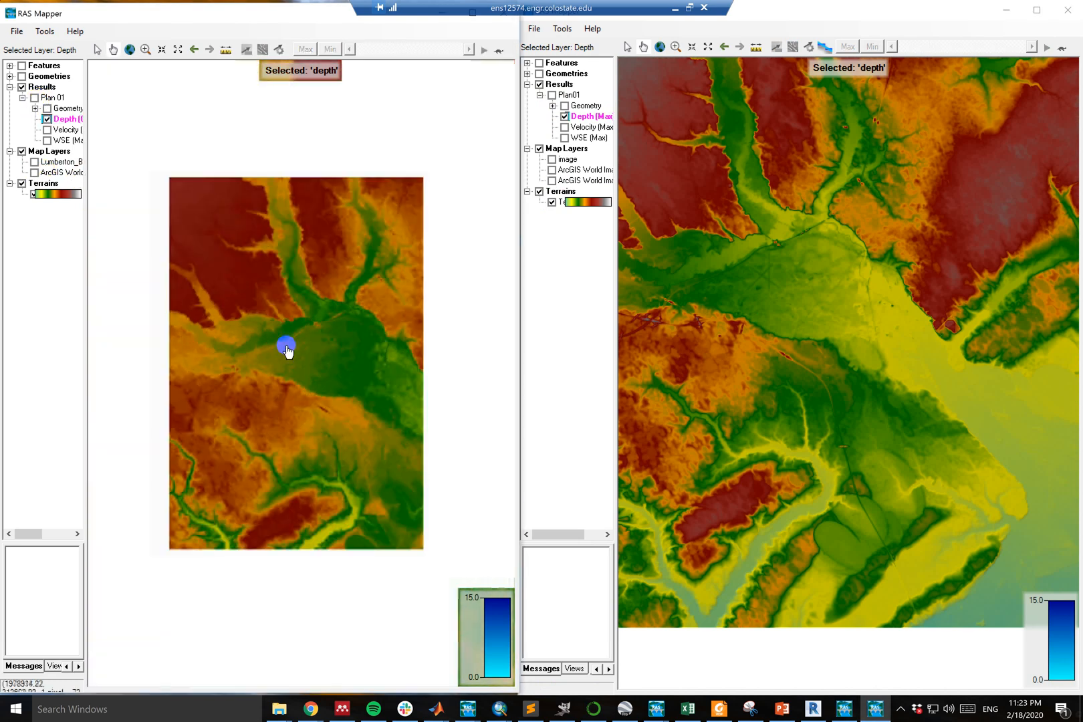
scroll(279, 347, up, 8)
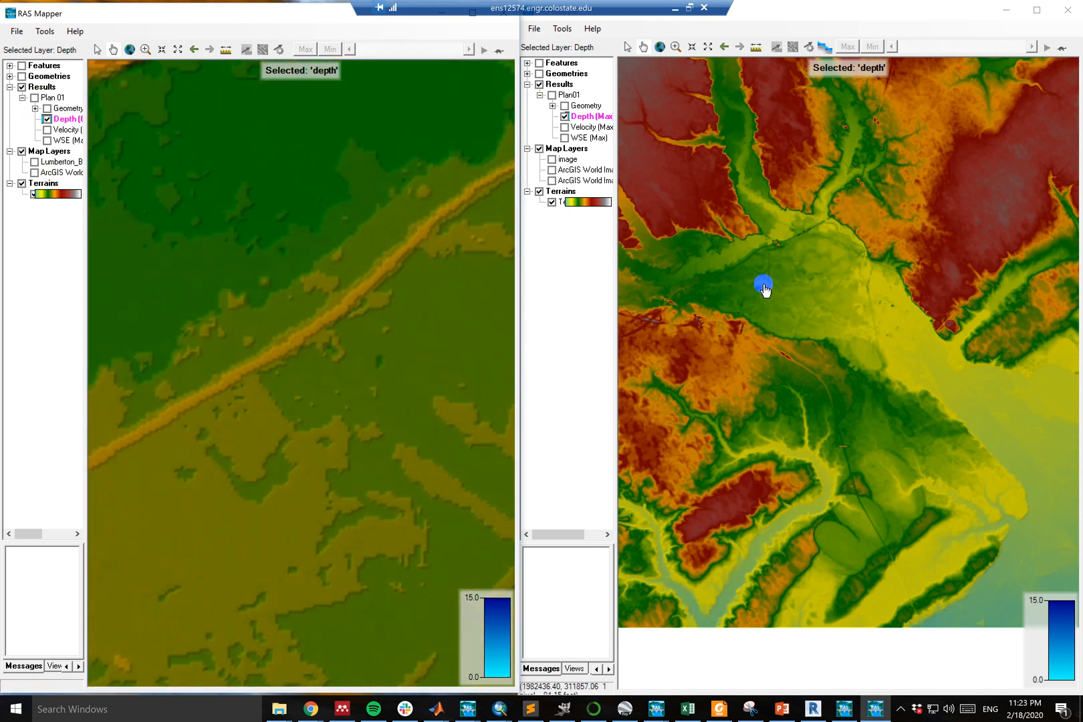
scroll(758, 260, up, 2)
scroll(758, 260, up, 1)
scroll(717, 273, up, 1)
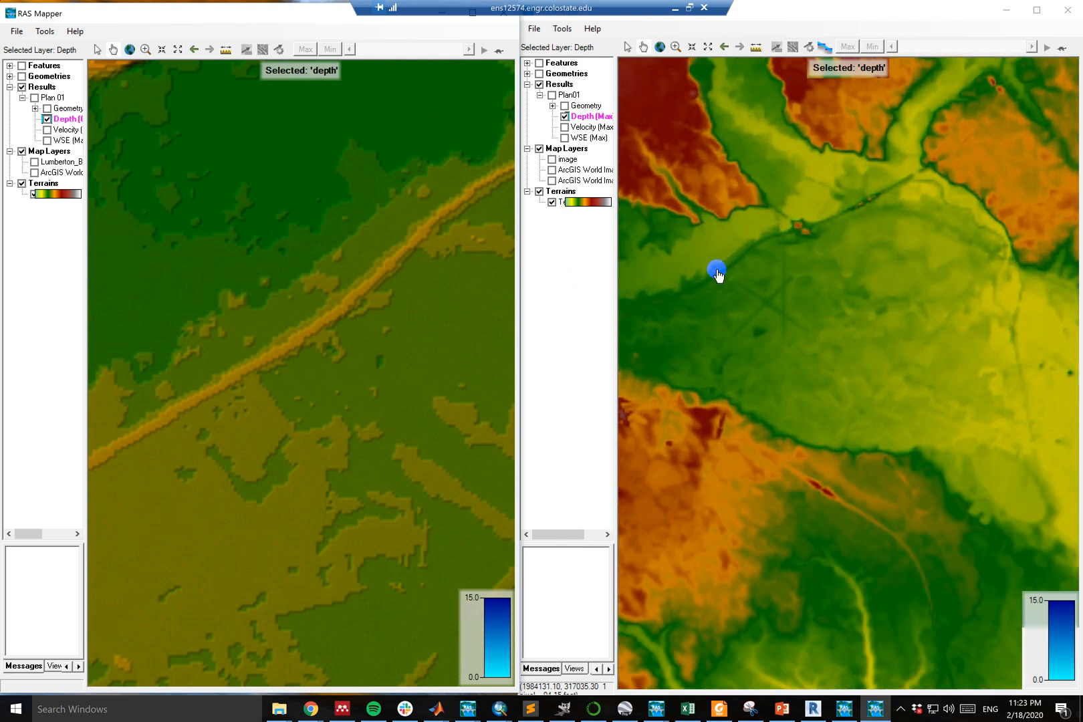
scroll(717, 273, up, 1)
scroll(667, 281, up, 1)
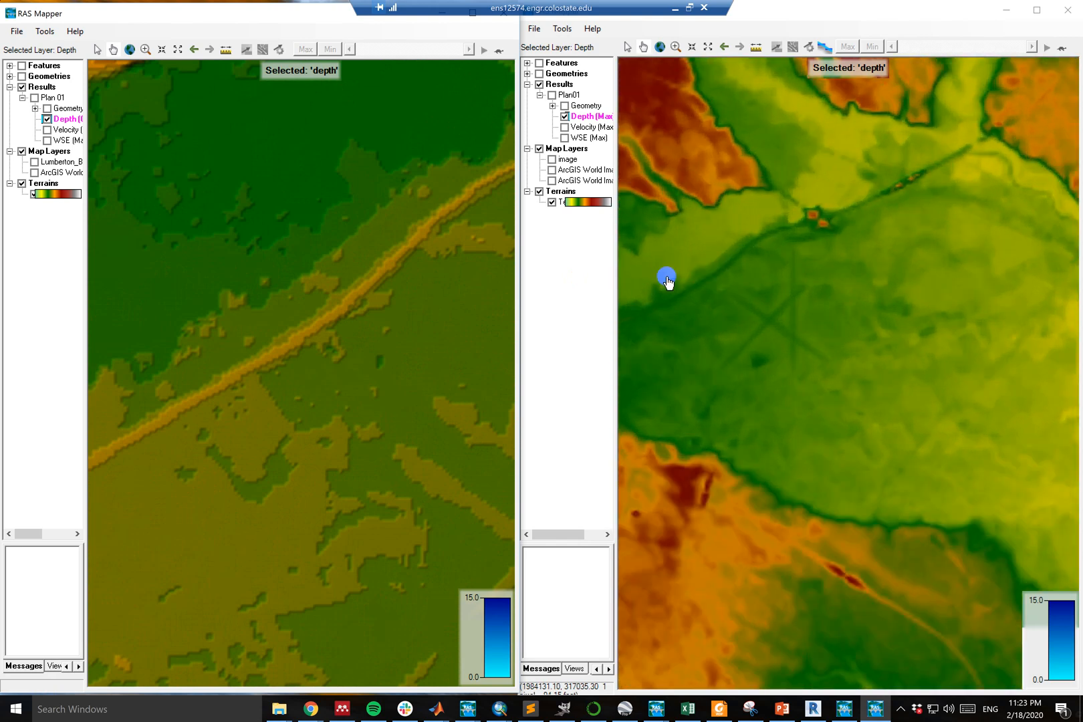
scroll(666, 279, up, 1)
scroll(666, 278, up, 1)
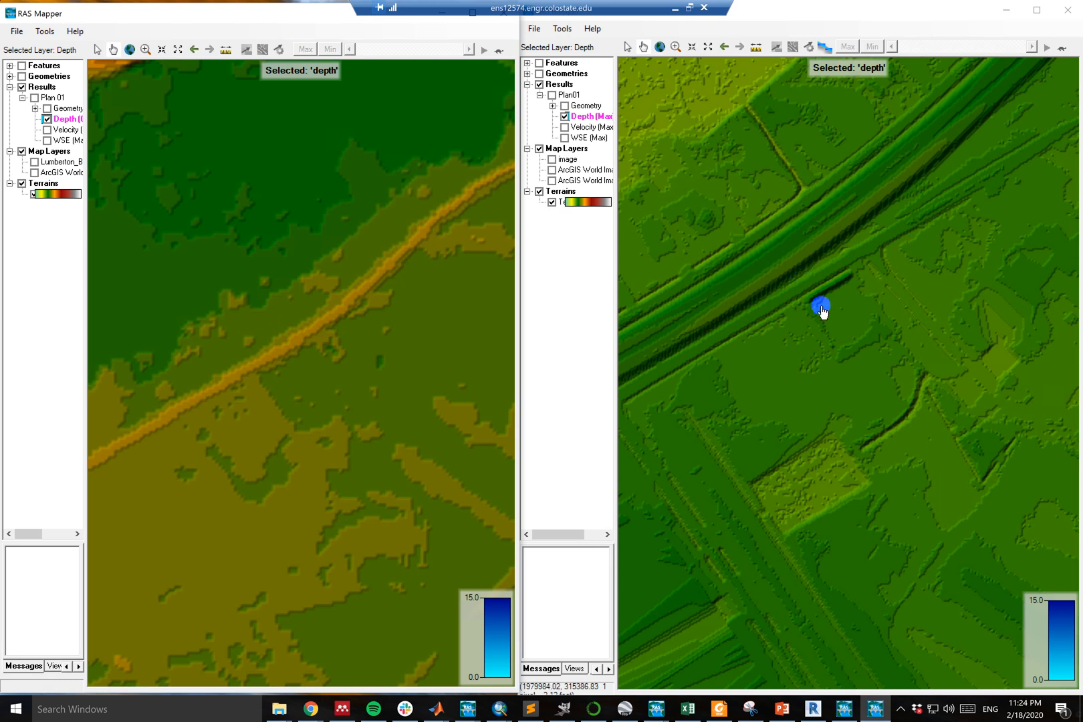
- Minimize the remote desktop session to return to the web browser on the local computer
click(899, 709)
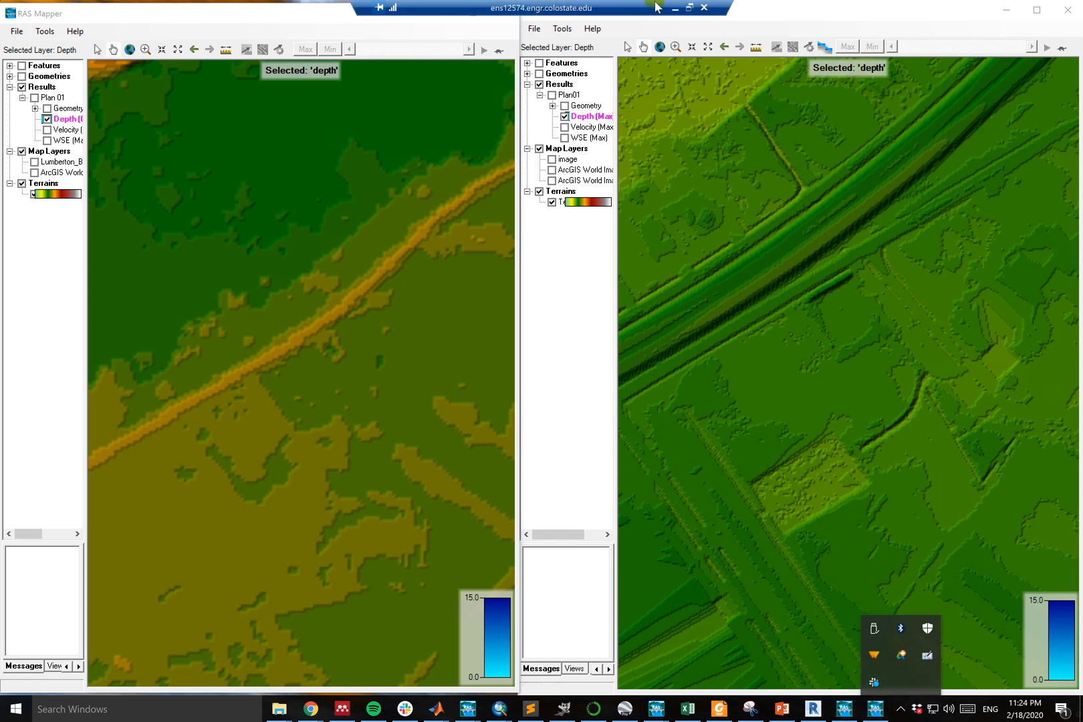
click(675, 9)
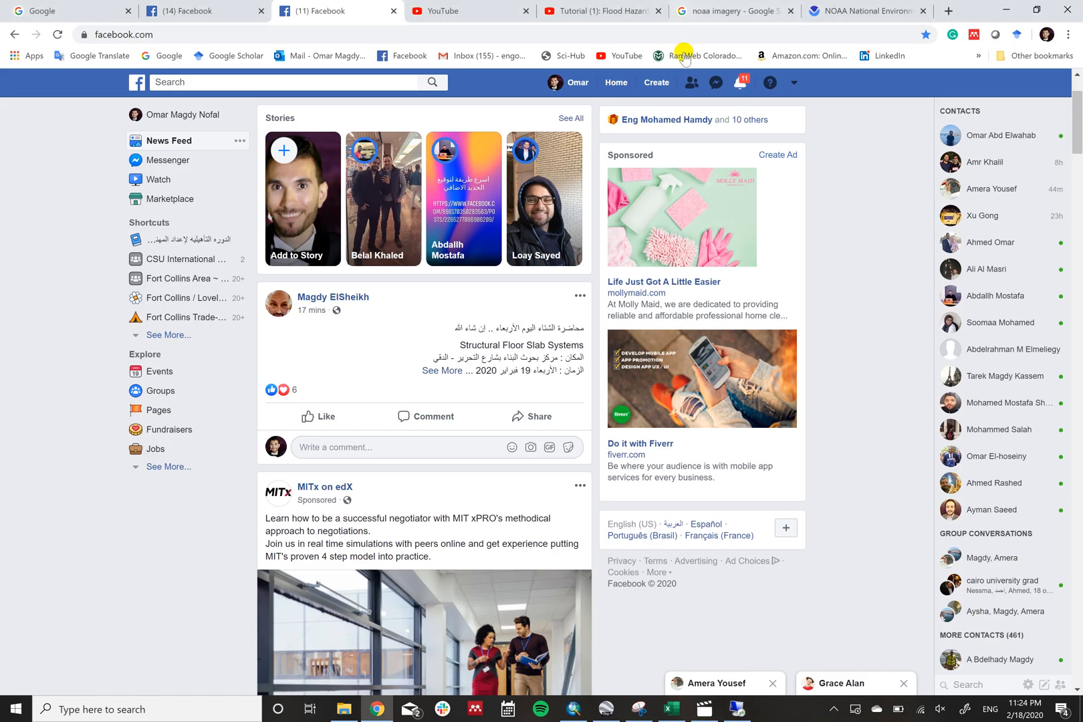